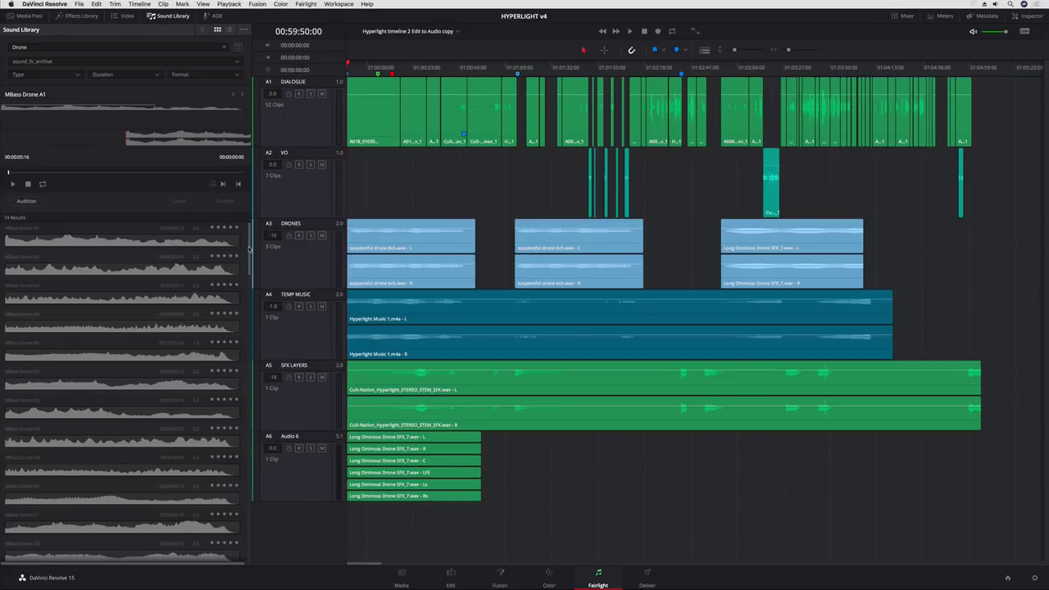
Confirm Normalize Audio Levels on the clip, then move the Scene 4 edit to the Fairlight page
{"action": "scroll", "coordinate": [127, 394], "scroll_direction": "down", "scroll_amount": 5}
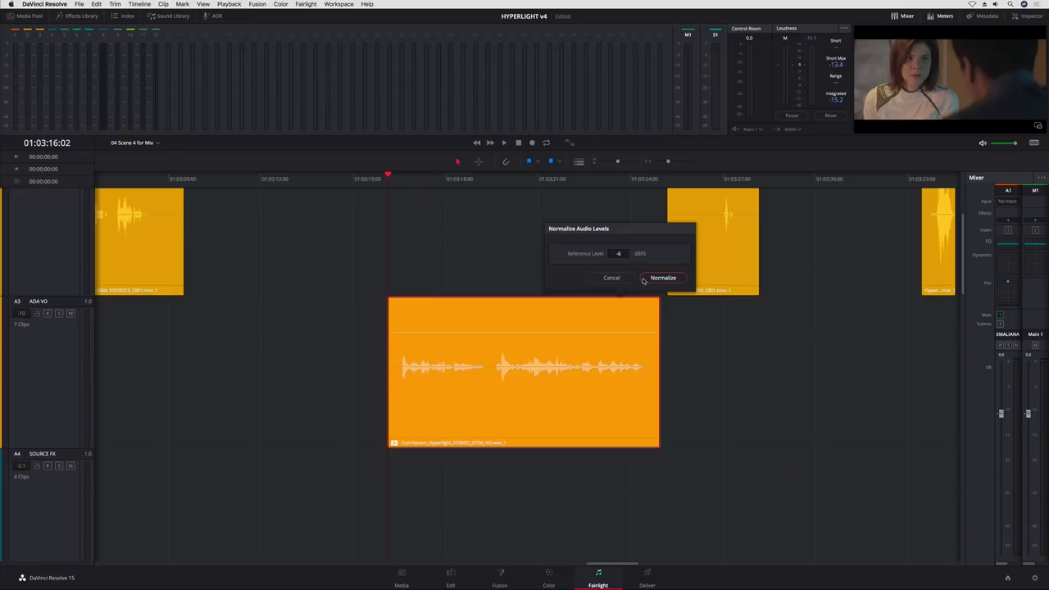
{"action": "left_click", "coordinate": [643, 279]}
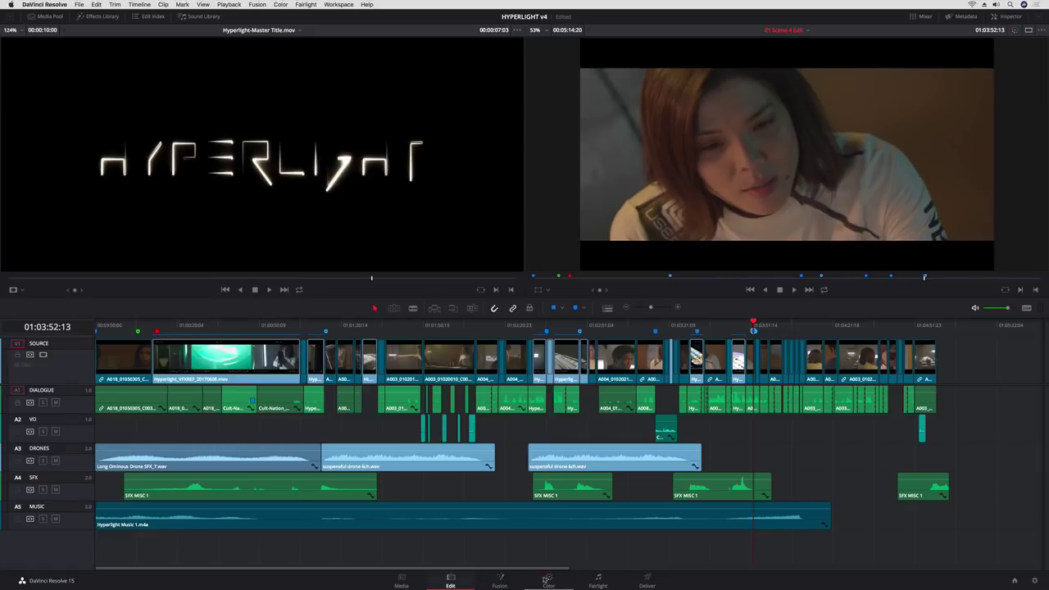
{"action": "left_click", "coordinate": [584, 578]}
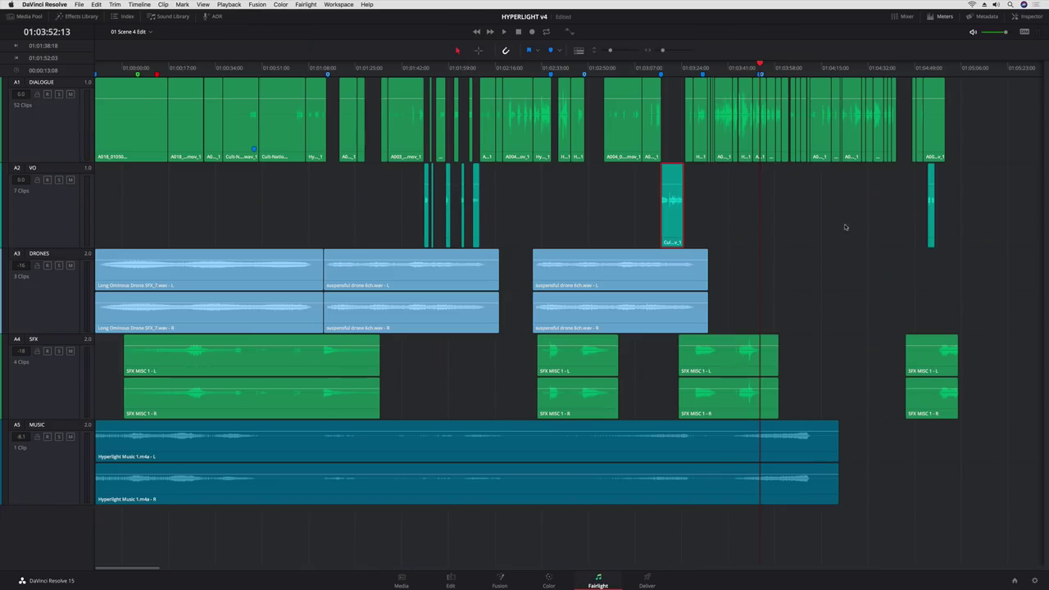
{"action": "left_click", "coordinate": [940, 17]}
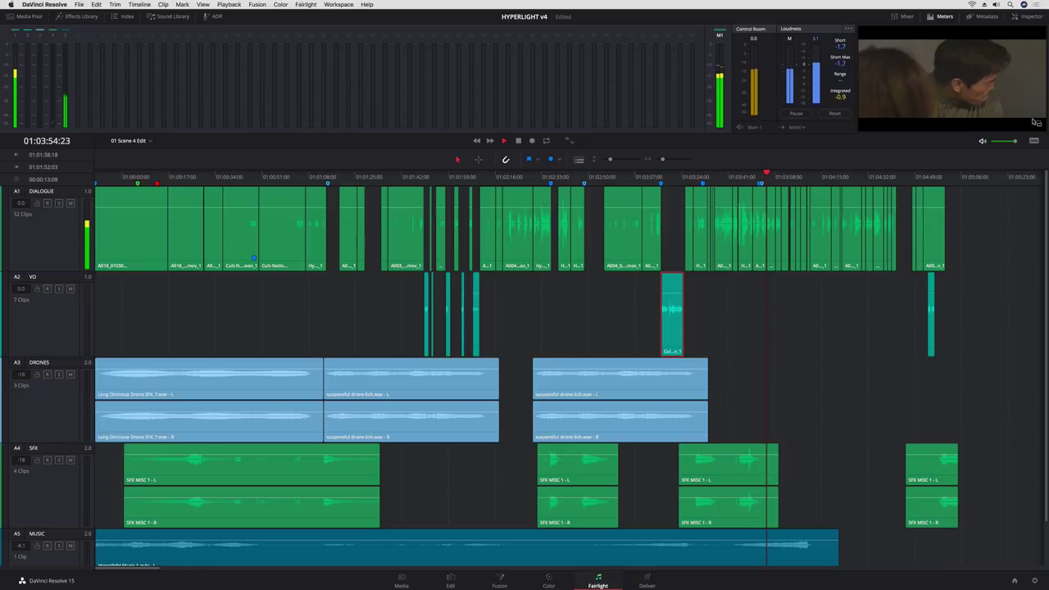
{"action": "left_click", "coordinate": [1038, 124]}
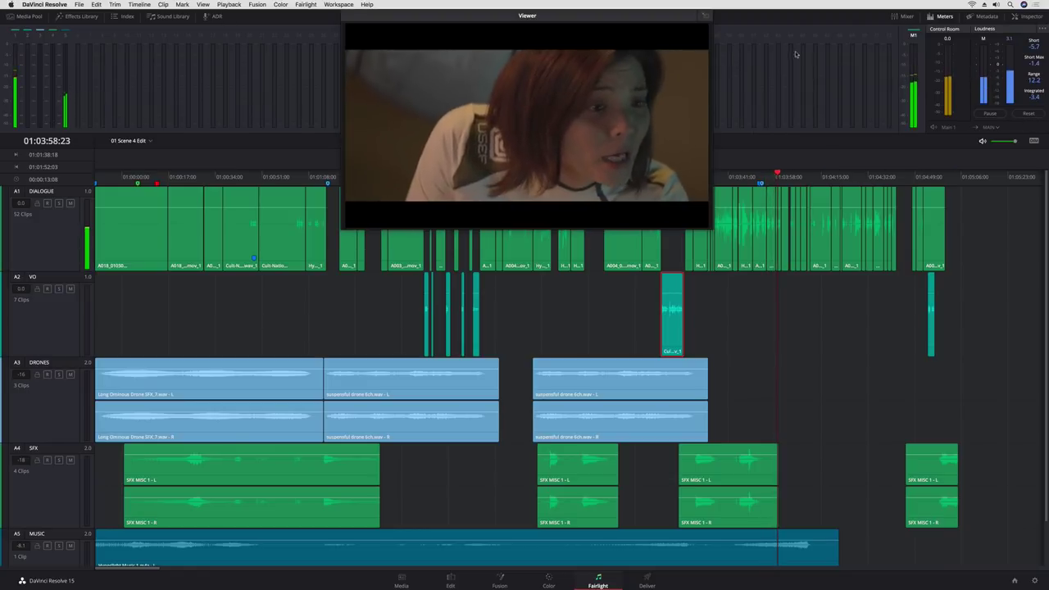
{"action": "left_click", "coordinate": [705, 18]}
{"action": "left_click", "coordinate": [932, 18]}
{"action": "left_click", "coordinate": [914, 18]}
{"action": "left_click", "coordinate": [914, 18]}
{"action": "left_click", "coordinate": [1013, 17]}
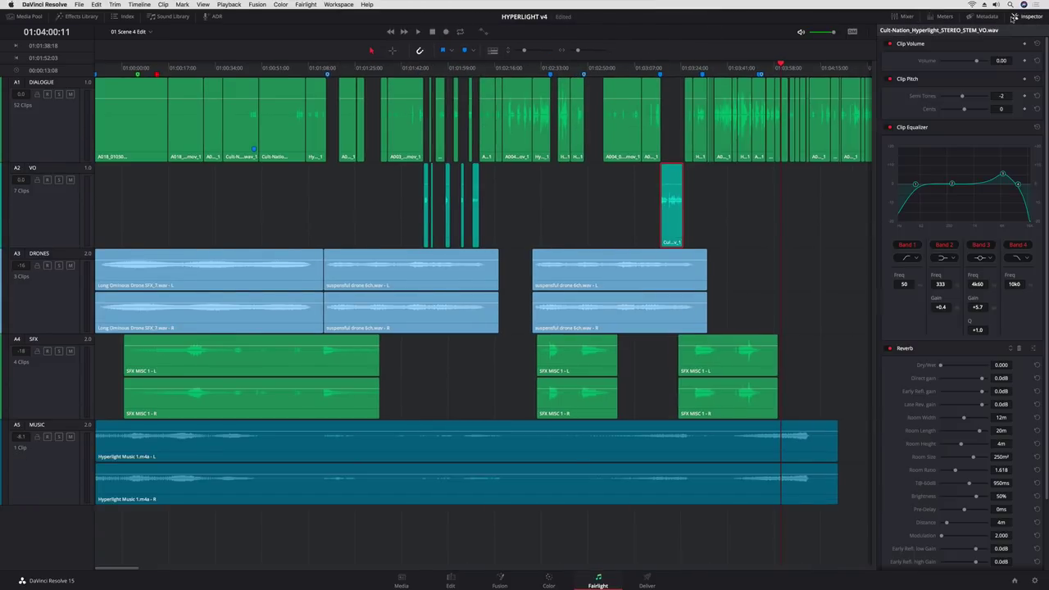
{"action": "left_click", "coordinate": [1014, 17]}
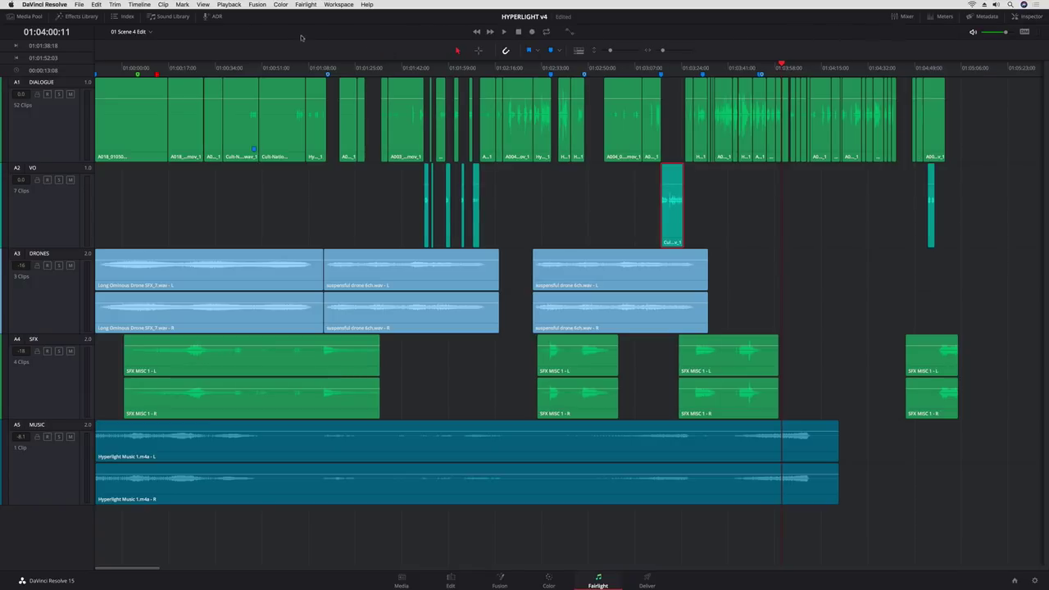
Cycle through the ADR, Effects Library, Index, Sound Library and Media Pool panels, then show the Inspector
{"action": "left_click", "coordinate": [213, 16]}
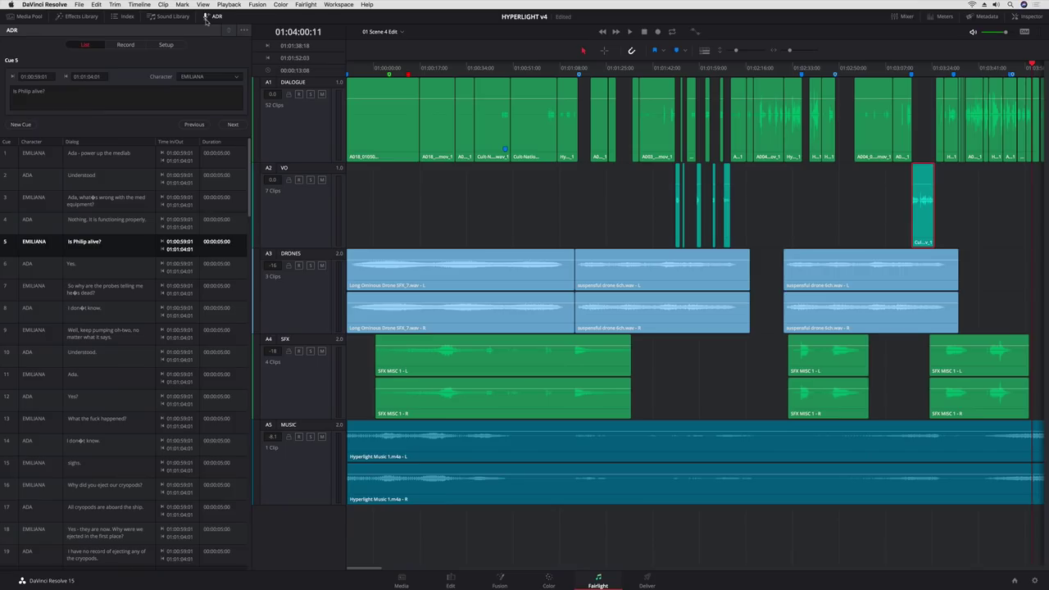
{"action": "left_click", "coordinate": [82, 17]}
{"action": "left_click", "coordinate": [116, 17]}
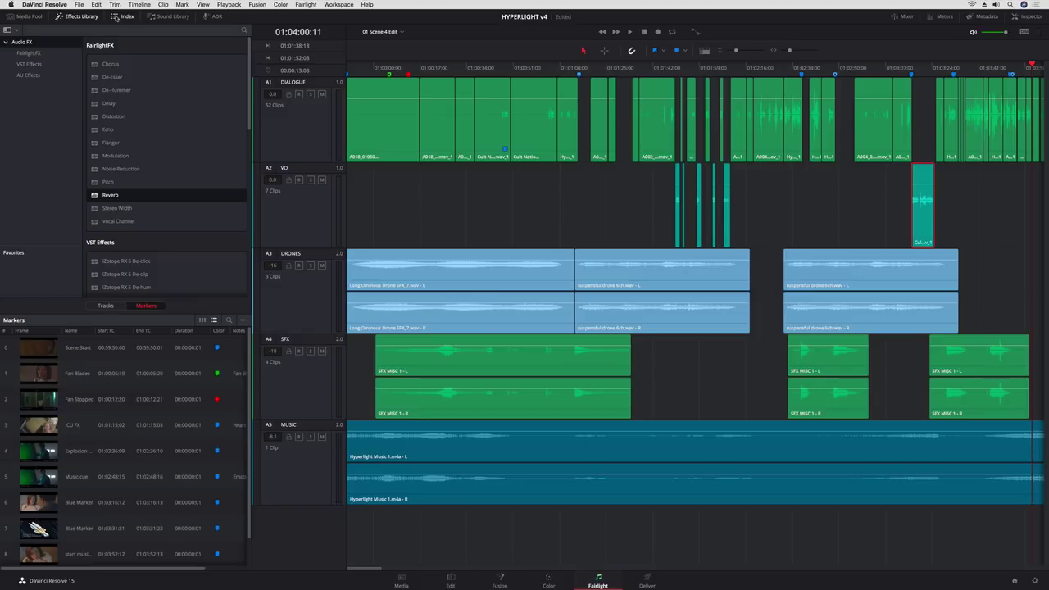
{"action": "left_click", "coordinate": [149, 17]}
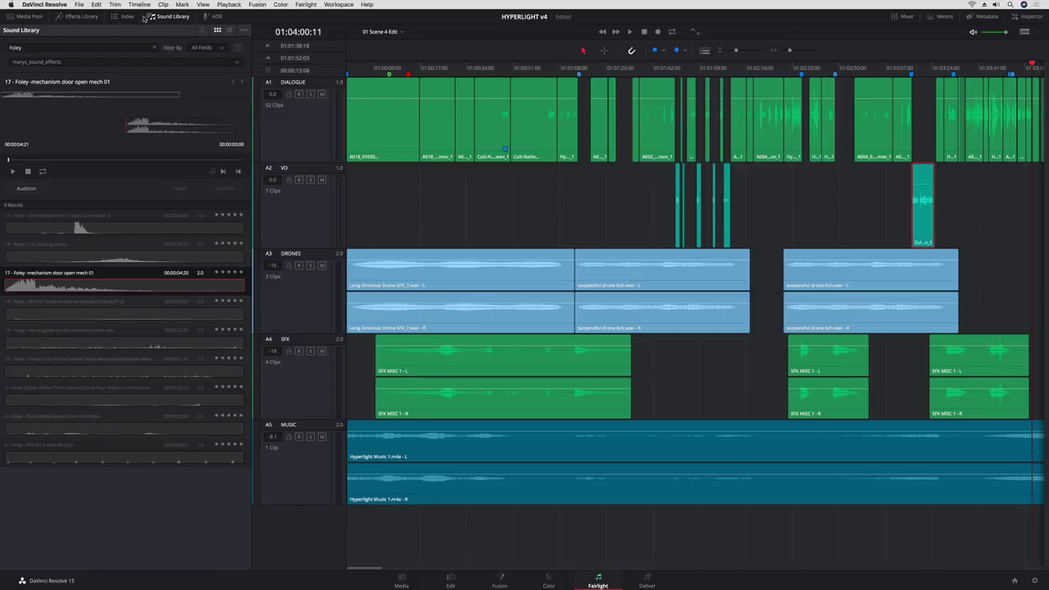
{"action": "left_click", "coordinate": [22, 17]}
{"action": "left_click", "coordinate": [20, 18]}
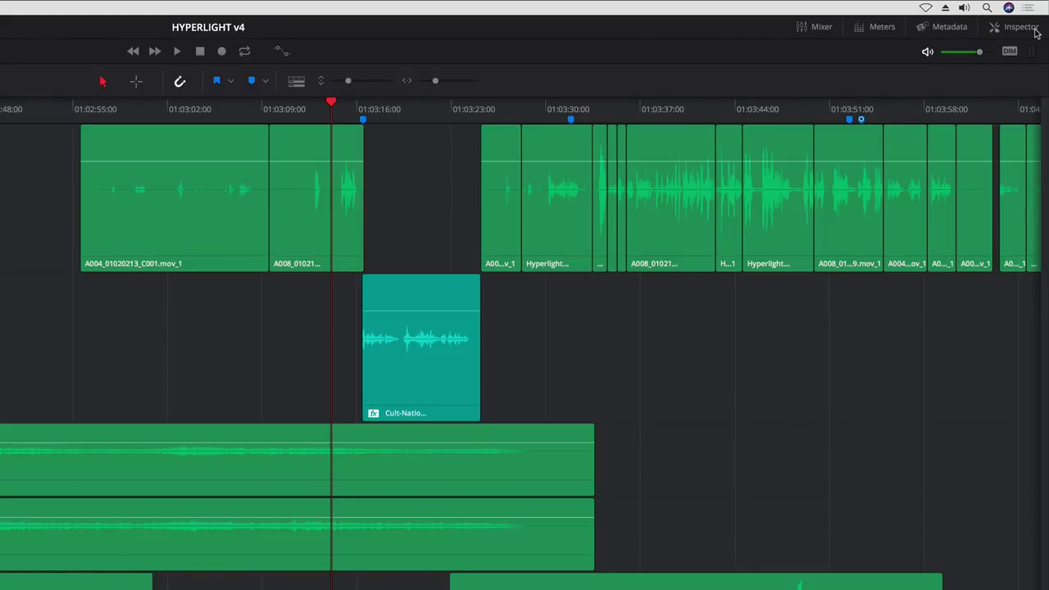
{"action": "left_click", "coordinate": [1028, 16]}
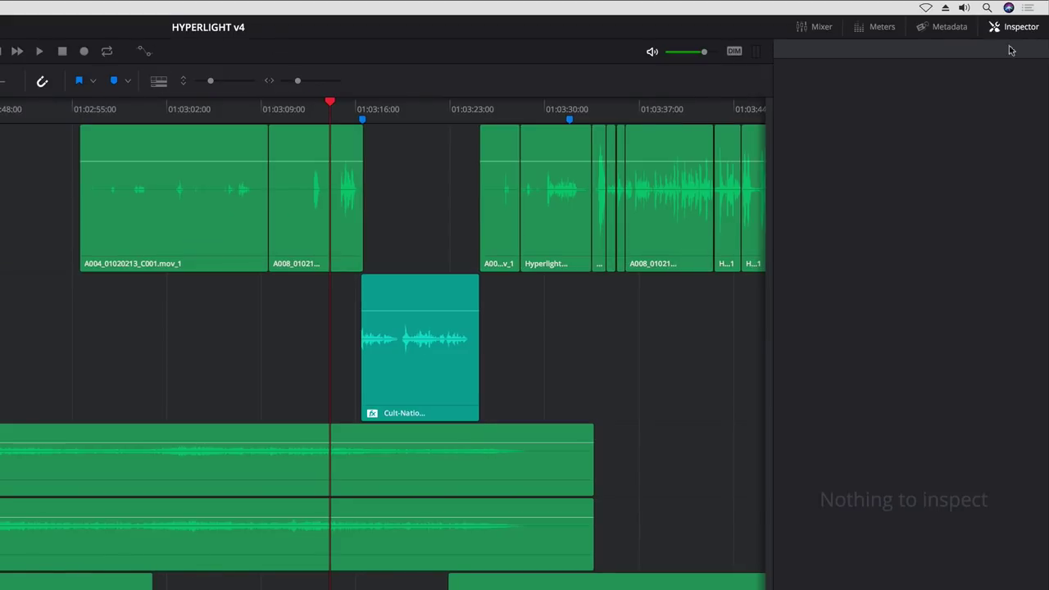
Shift the VO clip's pitch with the Semi Tones slider while it plays back
{"action": "left_click", "coordinate": [450, 337]}
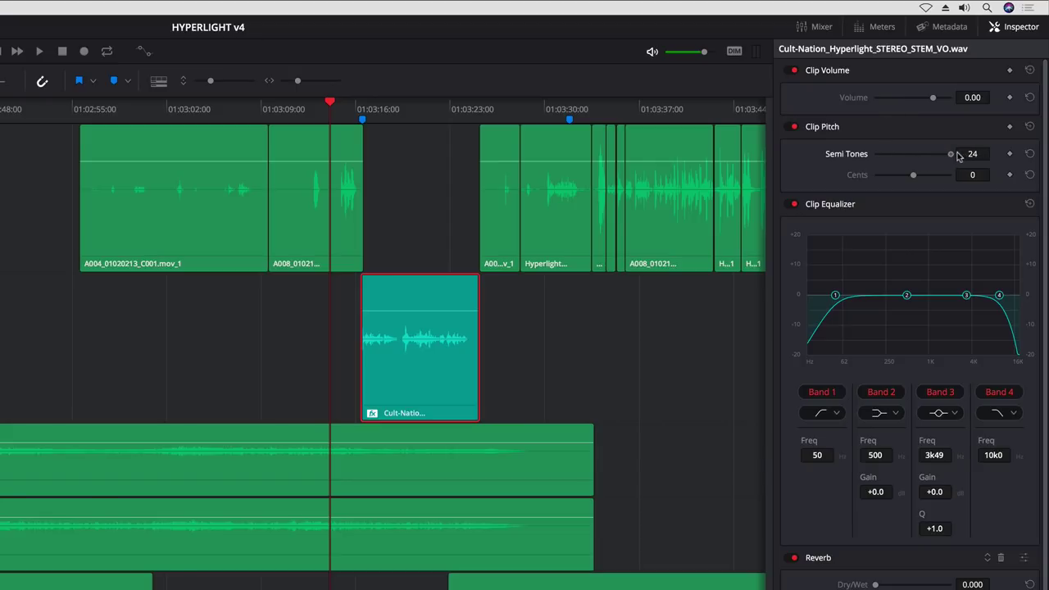
{"action": "key", "text": "space"}
{"action": "mouse_move", "coordinate": [910, 157]}
{"action": "left_mouse_down"}
{"action": "mouse_move", "coordinate": [927, 153]}
{"action": "mouse_move", "coordinate": [898, 153]}
{"action": "mouse_move", "coordinate": [907, 154]}
{"action": "left_mouse_up"}
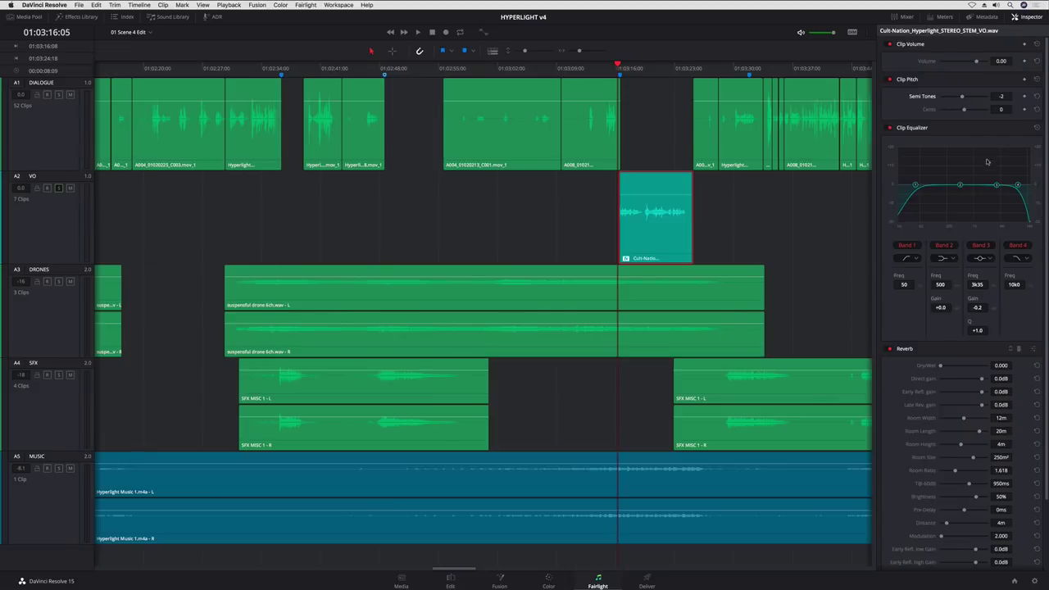
Sweep and cut the VO clip's third EQ band, then revisit its reverb settings
{"action": "left_click_drag", "start_coordinate": [995, 186], "coordinate": [970, 190]}
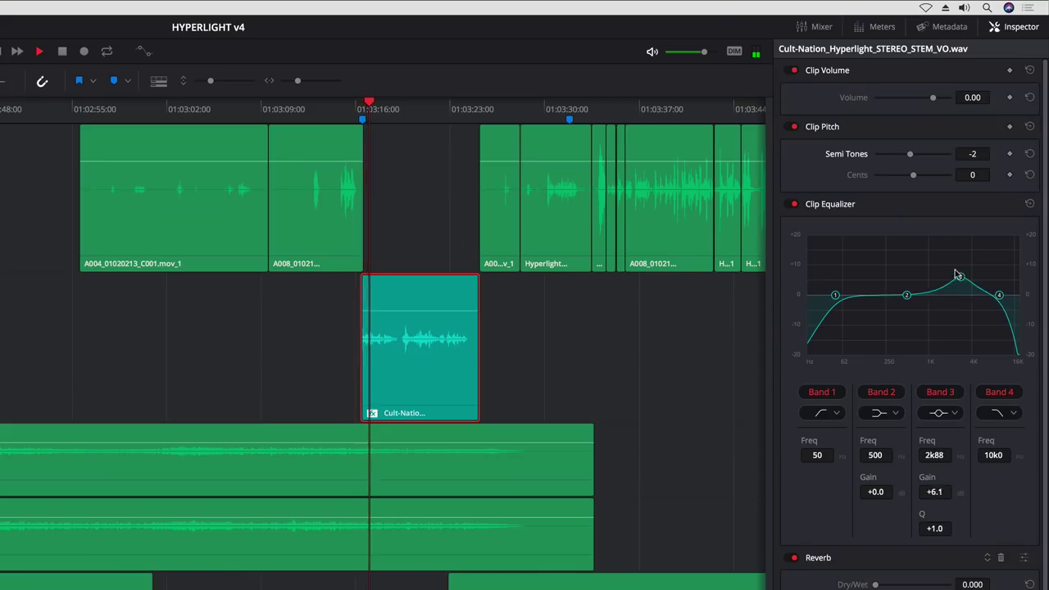
{"action": "mouse_move", "coordinate": [922, 302]}
{"action": "left_mouse_down"}
{"action": "mouse_move", "coordinate": [947, 319]}
{"action": "mouse_move", "coordinate": [955, 297]}
{"action": "mouse_move", "coordinate": [931, 287]}
{"action": "left_mouse_up"}
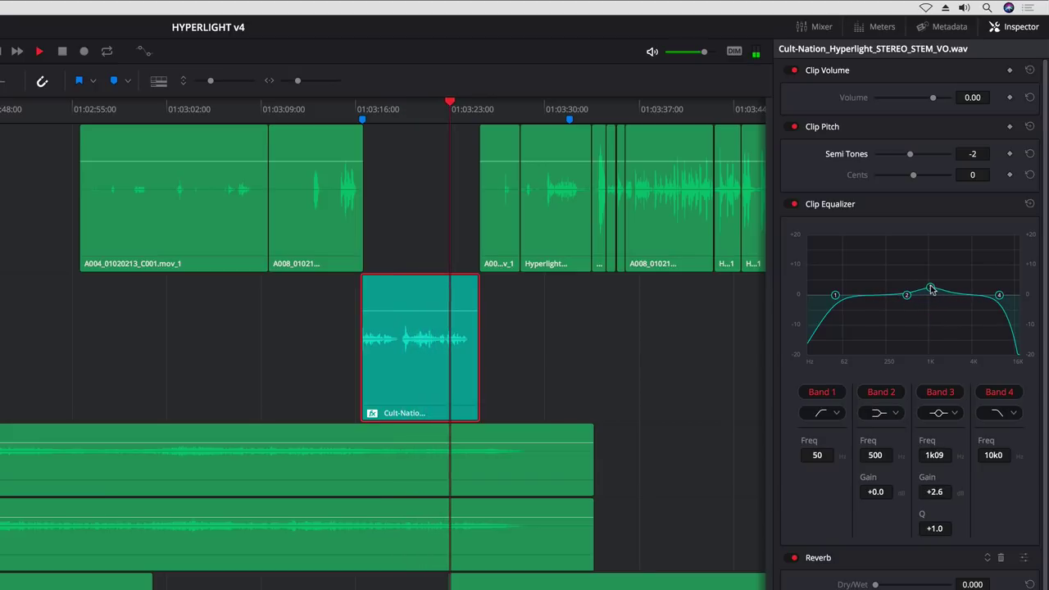
{"action": "key", "text": "space"}
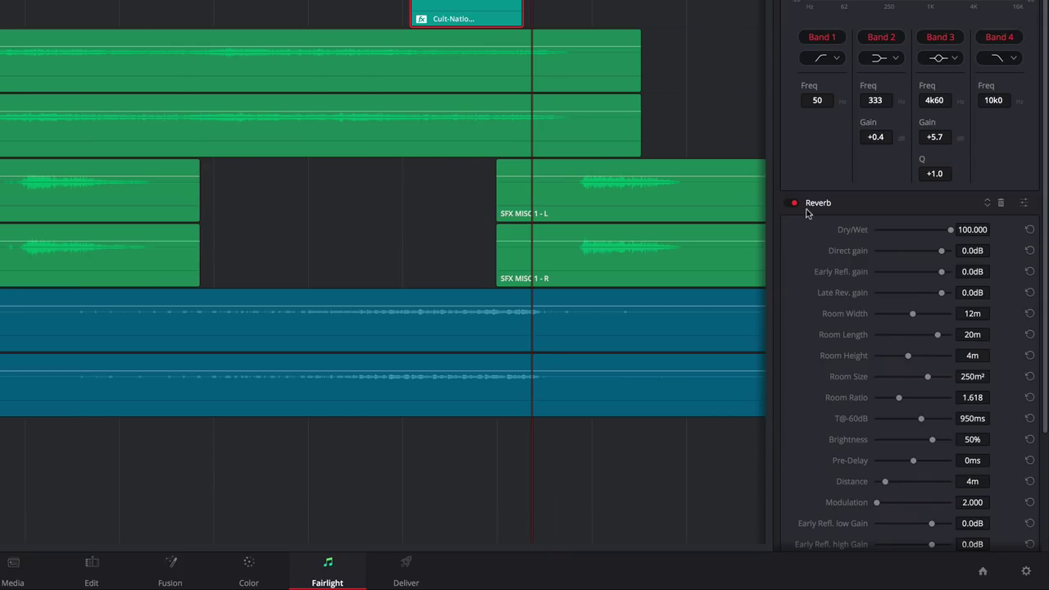
{"action": "left_click", "coordinate": [898, 354]}
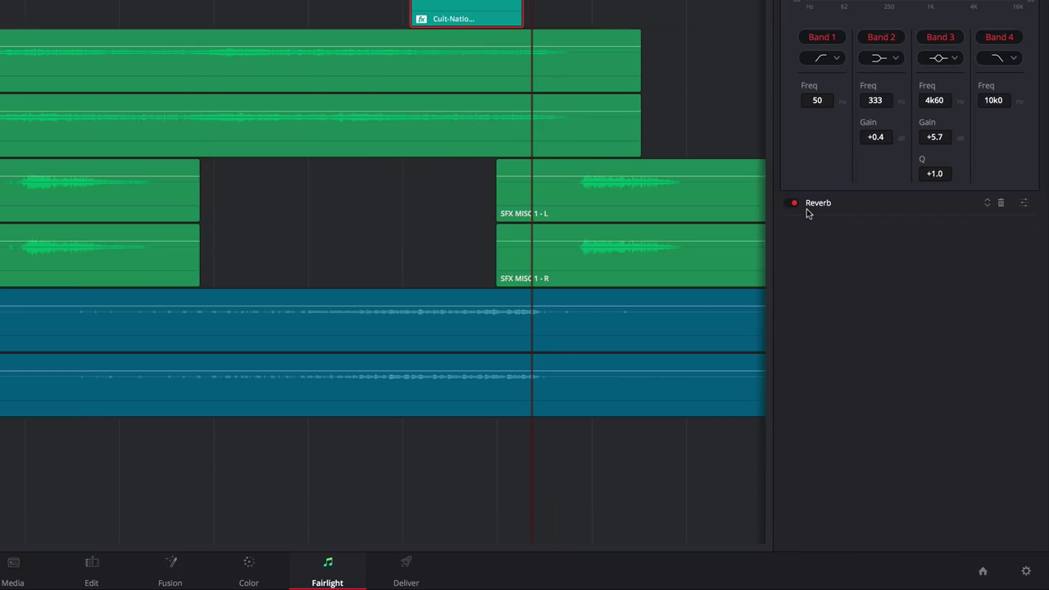
{"action": "left_click", "coordinate": [807, 209]}
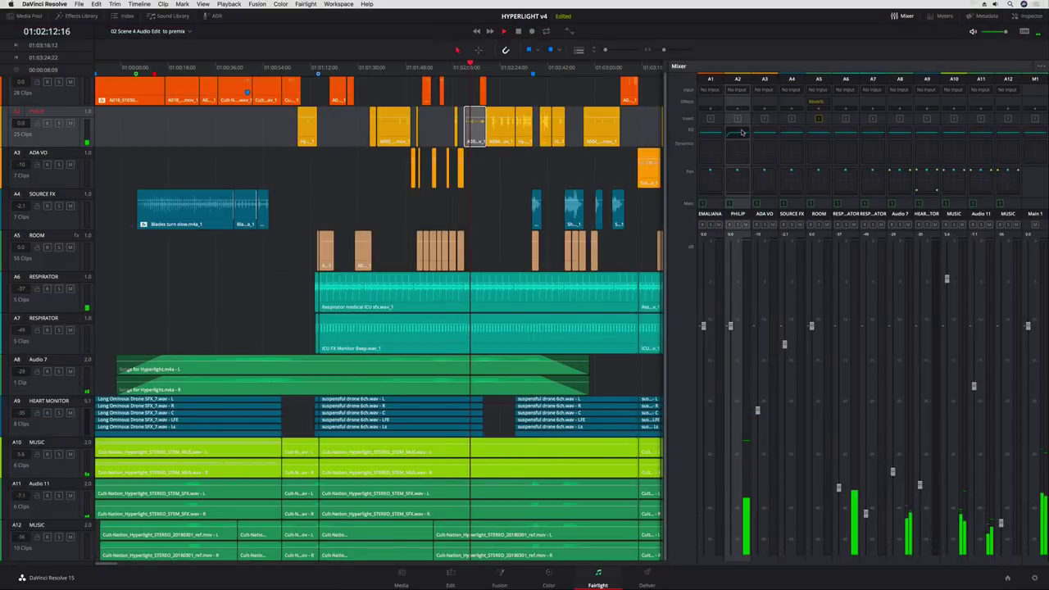
Boost PHILIP's EQ band 4 to +3.3 dB at 1.94 kHz and pan it toward the left rear
{"action": "left_click", "coordinate": [725, 134]}
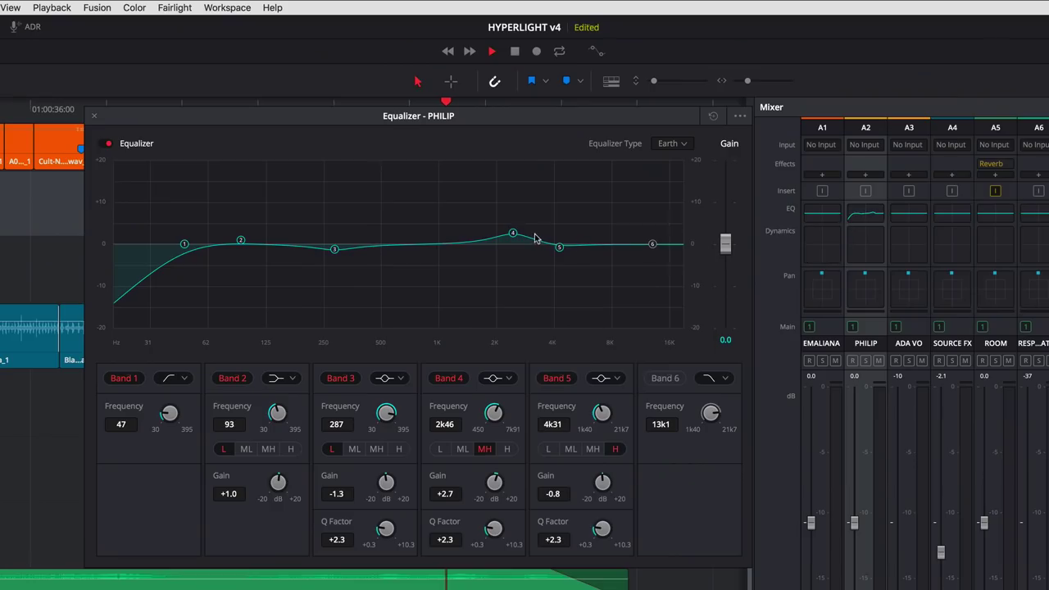
{"action": "left_click_drag", "start_coordinate": [514, 234], "coordinate": [493, 230]}
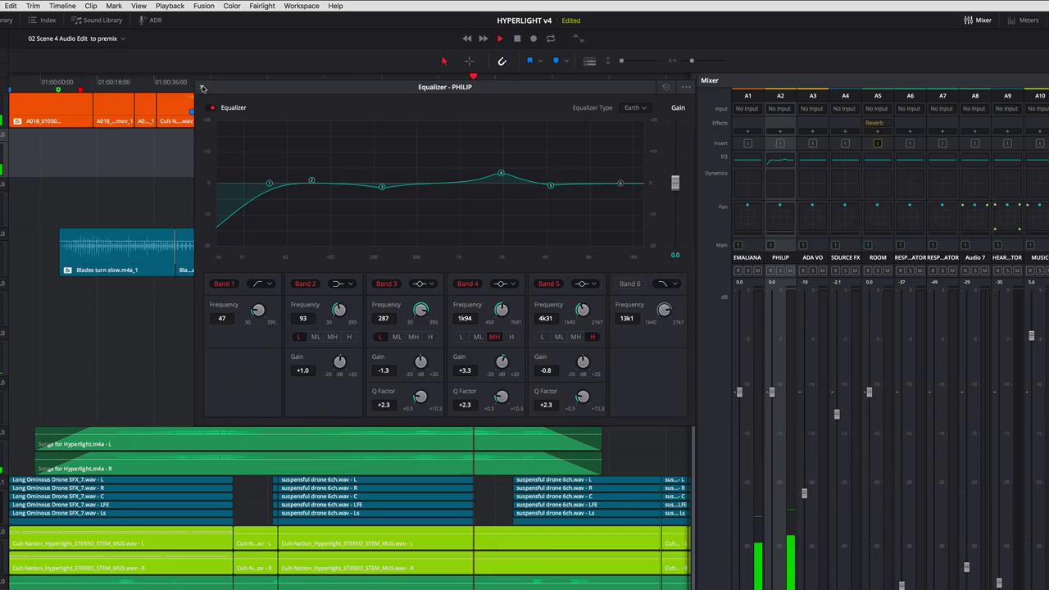
{"action": "left_click", "coordinate": [93, 116]}
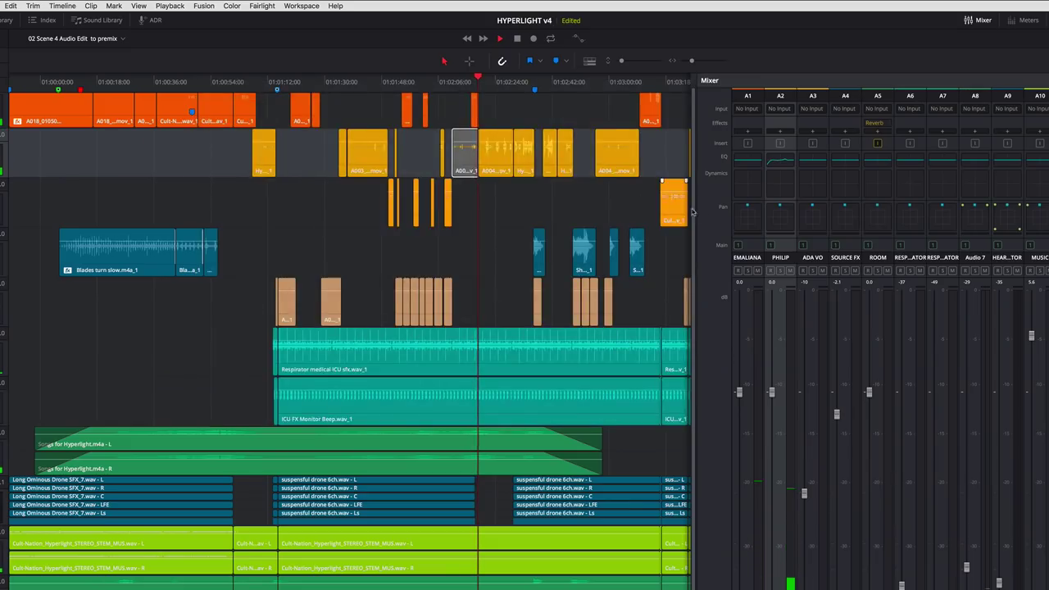
{"action": "left_click", "coordinate": [780, 214]}
{"action": "mouse_move", "coordinate": [579, 261]}
{"action": "left_mouse_down"}
{"action": "mouse_move", "coordinate": [480, 378]}
{"action": "mouse_move", "coordinate": [625, 432]}
{"action": "mouse_move", "coordinate": [661, 429]}
{"action": "mouse_move", "coordinate": [670, 384]}
{"action": "mouse_move", "coordinate": [568, 261]}
{"action": "left_mouse_up"}
{"action": "left_click", "coordinate": [354, 221]}
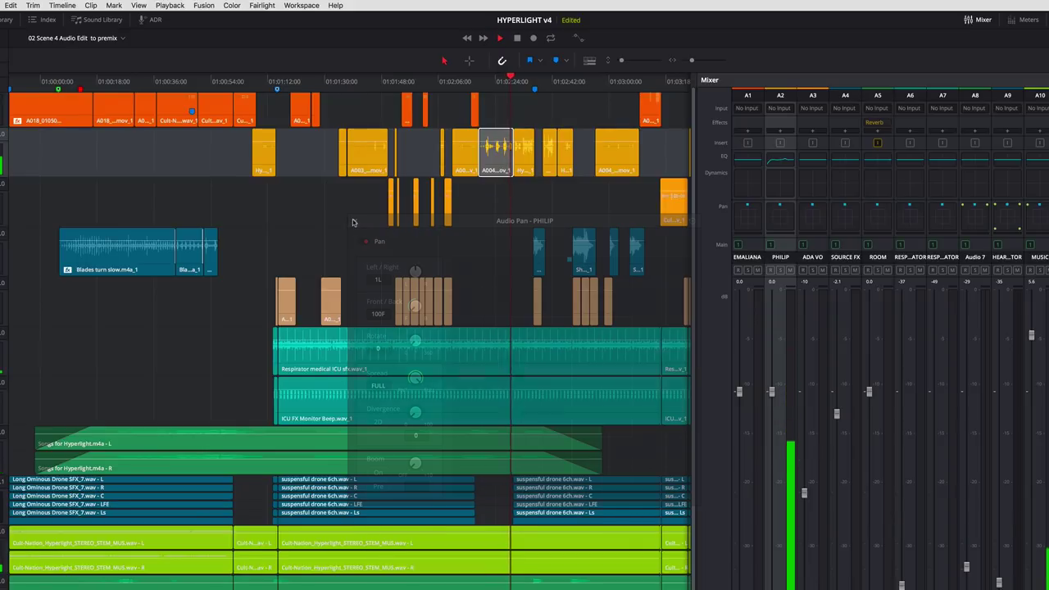
Enable PHILIP's compressor at a -16.3 threshold plus the limiter, trying the expander as a gate
{"action": "double_click", "coordinate": [780, 174]}
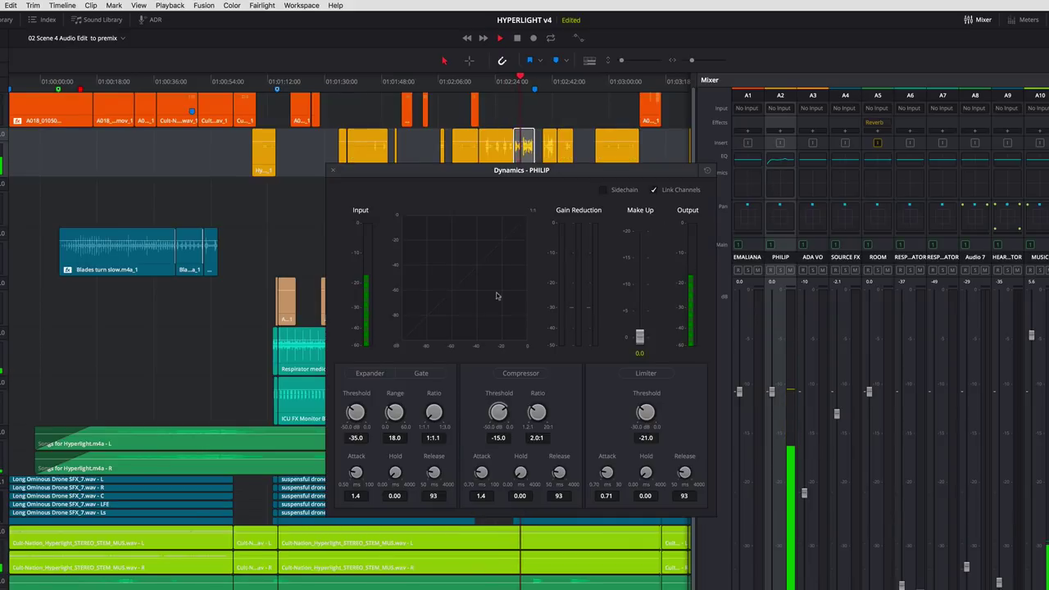
{"action": "left_click", "coordinate": [369, 373]}
{"action": "left_click", "coordinate": [422, 373]}
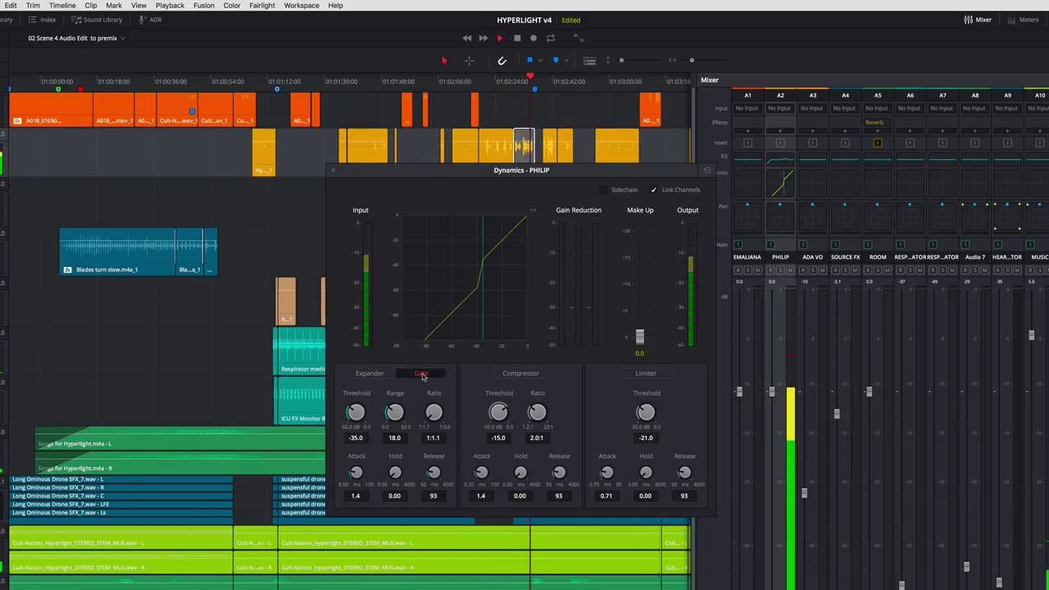
{"action": "left_click", "coordinate": [520, 373]}
{"action": "left_click_drag", "start_coordinate": [499, 407], "coordinate": [499, 408]}
{"action": "left_click", "coordinate": [646, 373]}
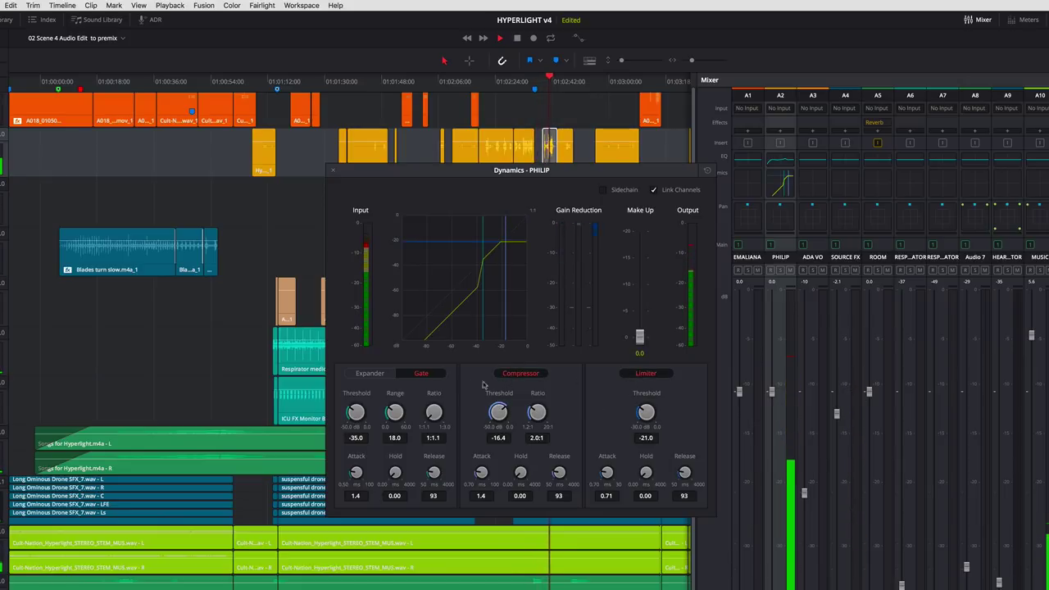
{"action": "left_click", "coordinate": [421, 373]}
{"action": "left_click", "coordinate": [332, 170]}
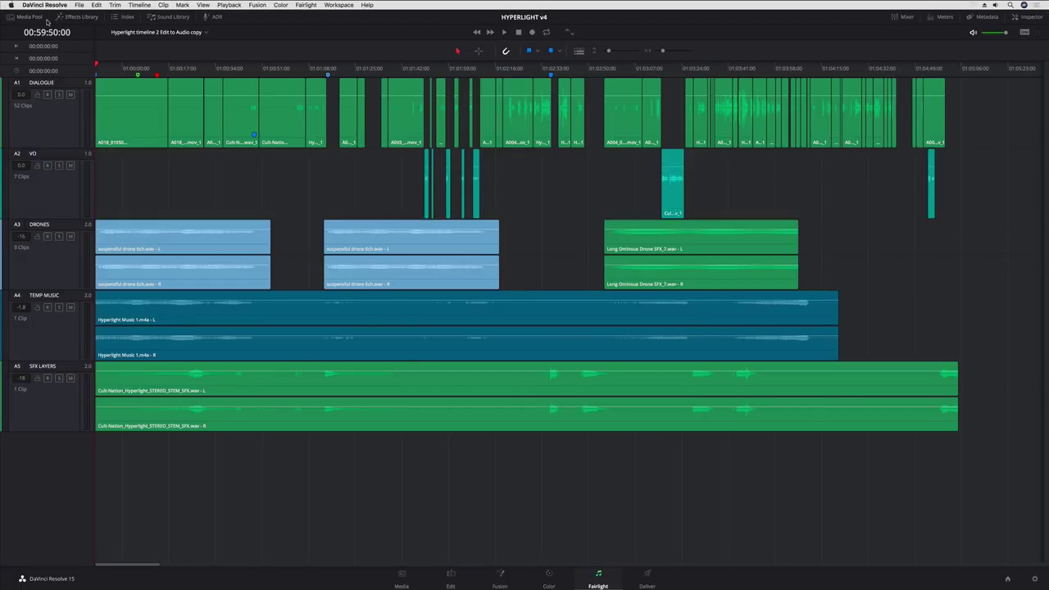
{"action": "left_click", "coordinate": [46, 20]}
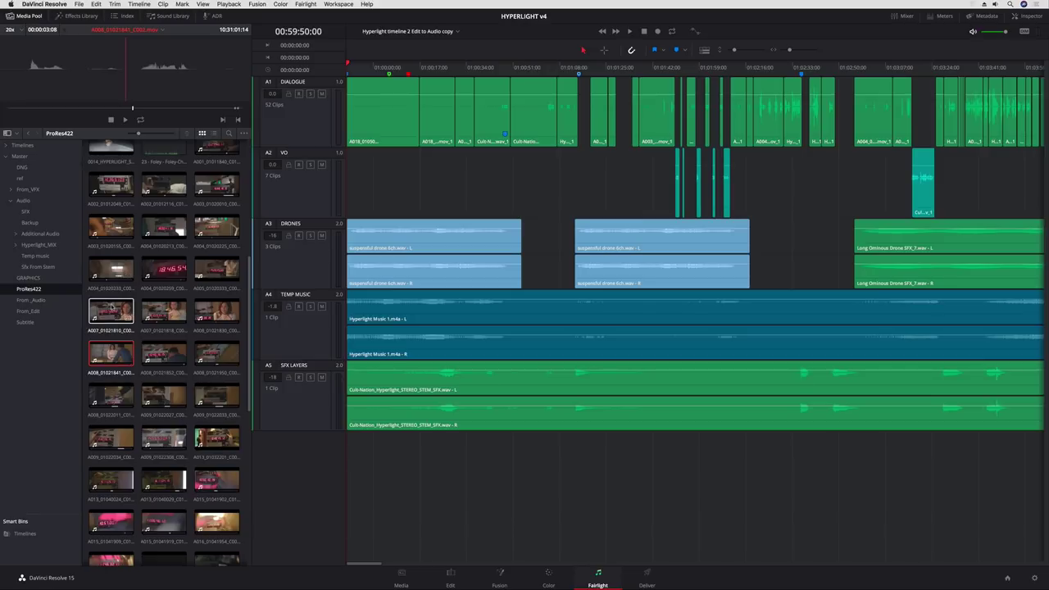
Load clip A007 into the viewer and magnify its waveform to 50x
{"action": "left_click", "coordinate": [111, 309]}
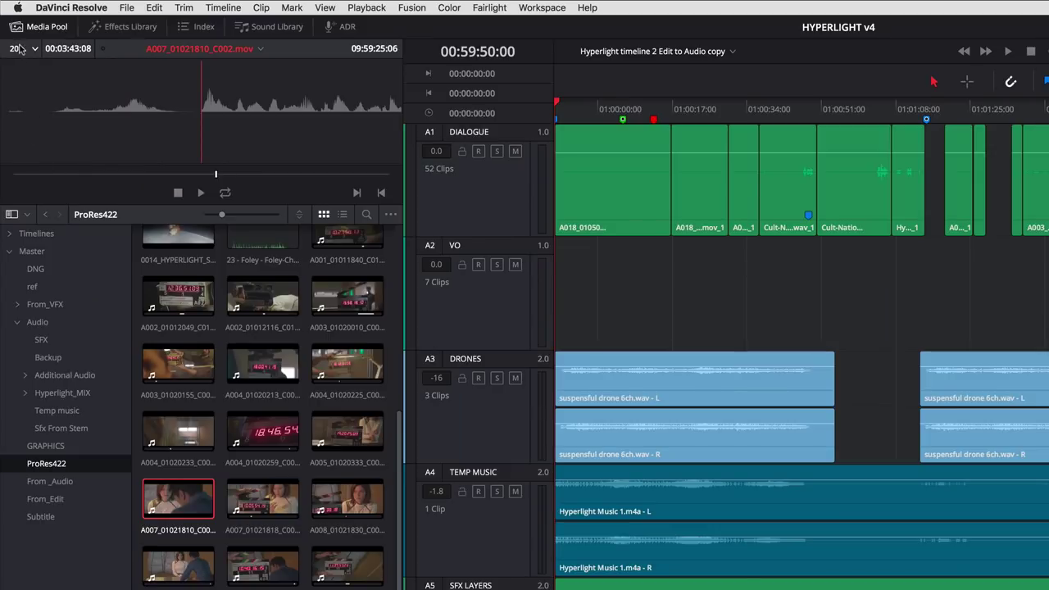
{"action": "left_click", "coordinate": [12, 31]}
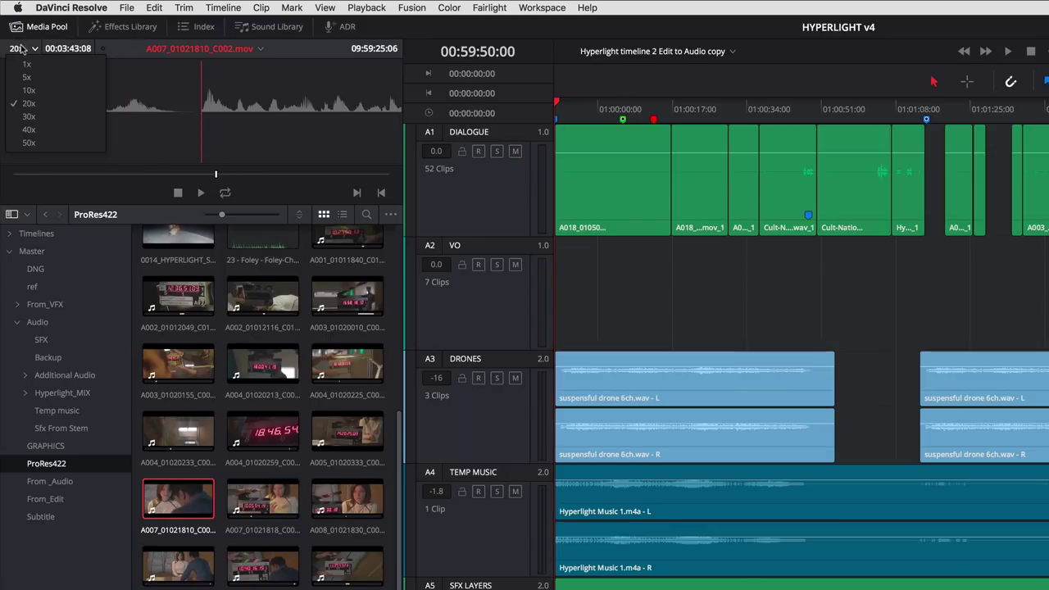
{"action": "left_click", "coordinate": [37, 142]}
Mark an out point in the SFX bin and drop Long Ominous Drone SFX_7 onto new track Audio 6
{"action": "left_click", "coordinate": [41, 339]}
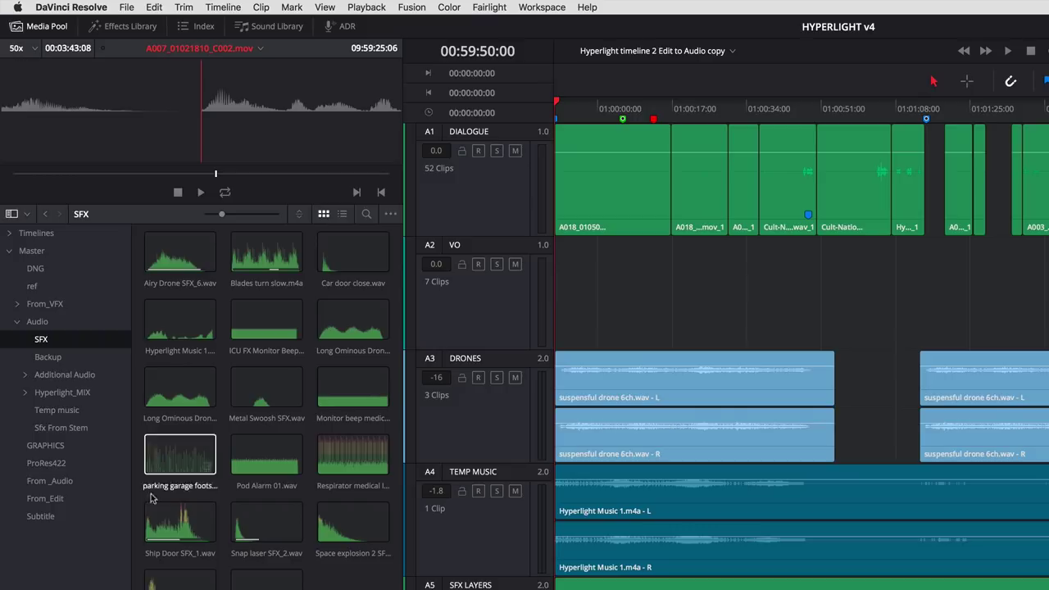
{"action": "left_click", "coordinate": [181, 522]}
{"action": "left_click", "coordinate": [205, 175]}
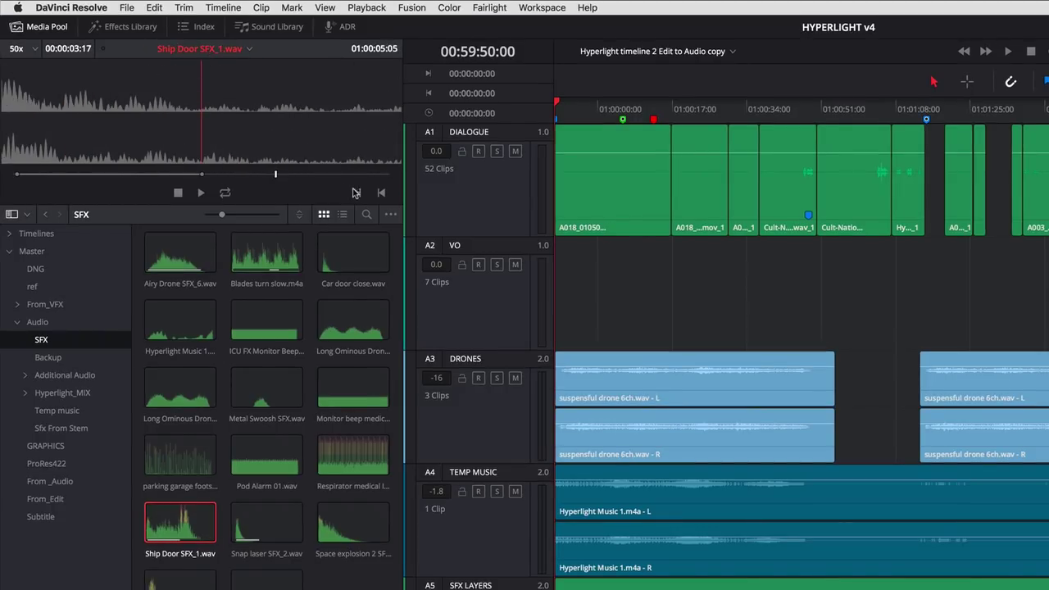
{"action": "left_click", "coordinate": [381, 192]}
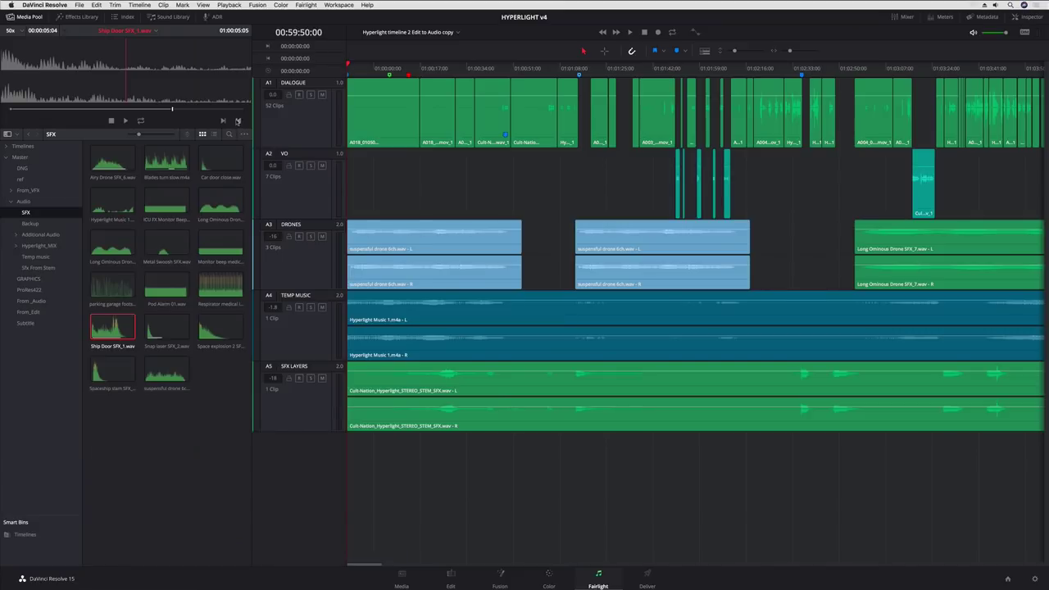
{"action": "left_click_drag", "start_coordinate": [115, 242], "coordinate": [353, 454]}
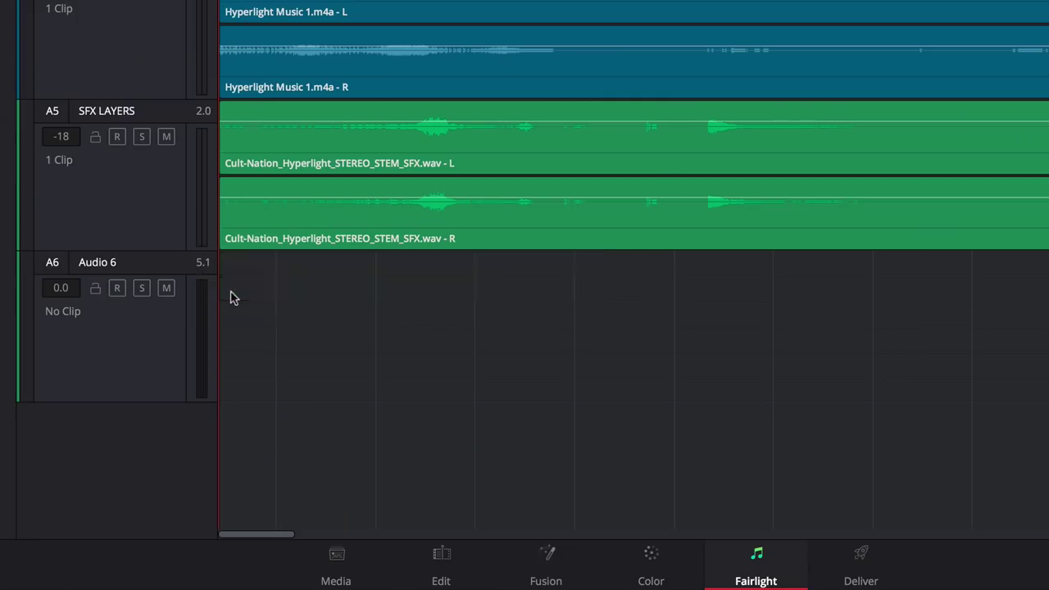
{"action": "left_click_drag", "start_coordinate": [230, 298], "coordinate": [231, 297]}
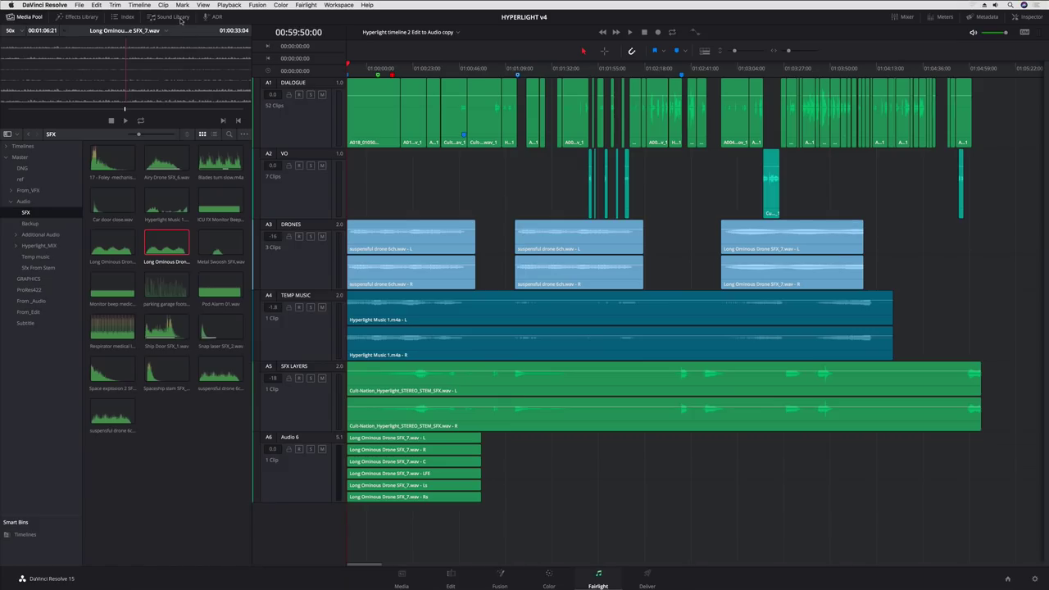
Search the Sound Library for 'Drone' and audition Long Ominous Drone SFX 7 on the DRONES track
{"action": "left_click", "coordinate": [172, 17]}
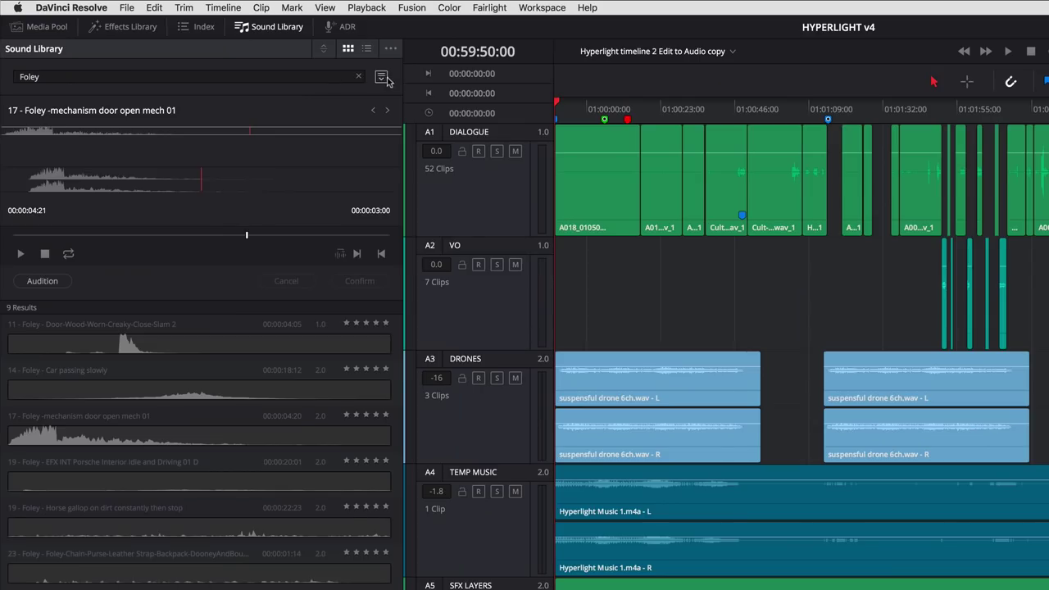
{"action": "left_click", "coordinate": [237, 47]}
{"action": "left_click", "coordinate": [239, 62]}
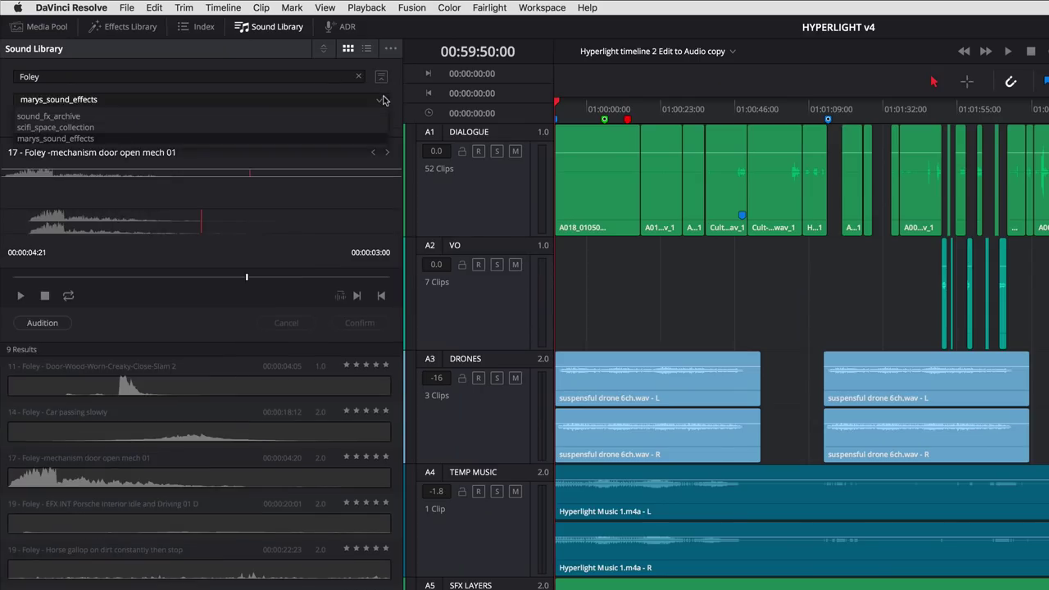
{"action": "left_click", "coordinate": [380, 116]}
{"action": "left_click_drag", "start_coordinate": [302, 74], "coordinate": [12, 77]}
{"action": "type", "text": "Drone"}
{"action": "key", "text": "Return"}
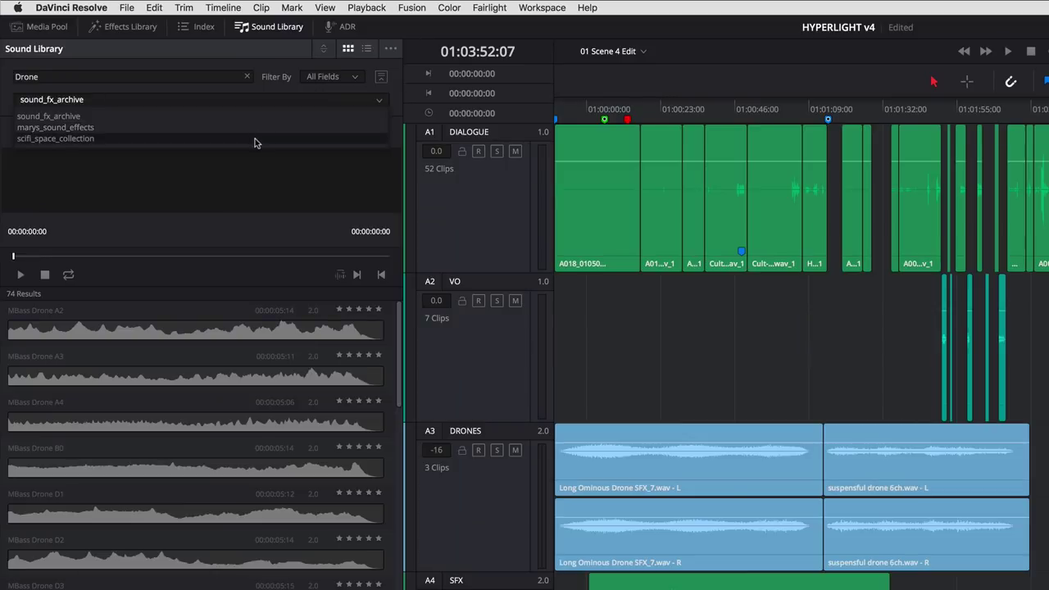
{"action": "left_click", "coordinate": [254, 141]}
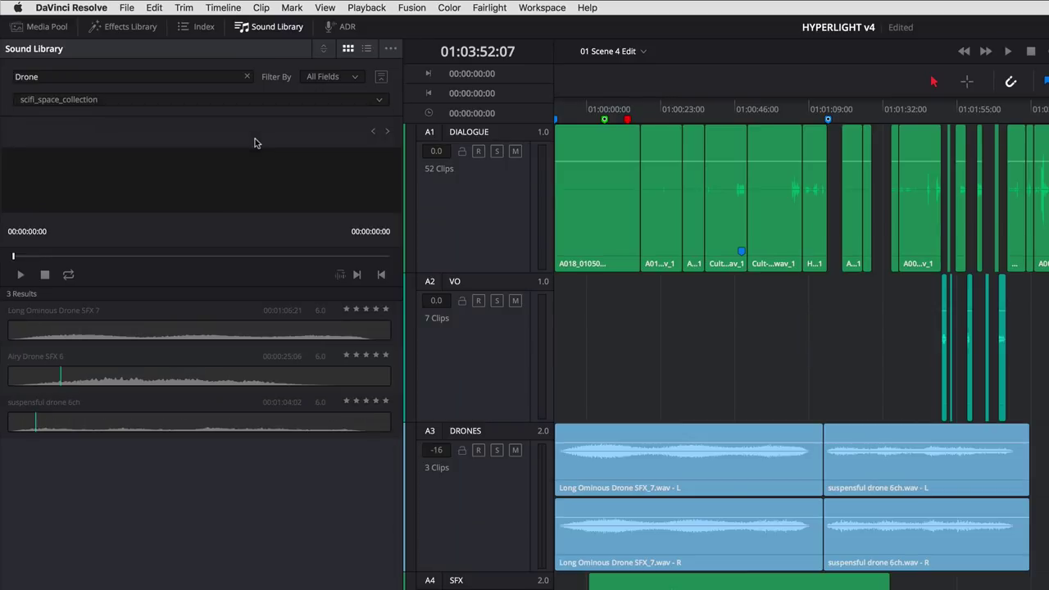
{"action": "left_click", "coordinate": [235, 329]}
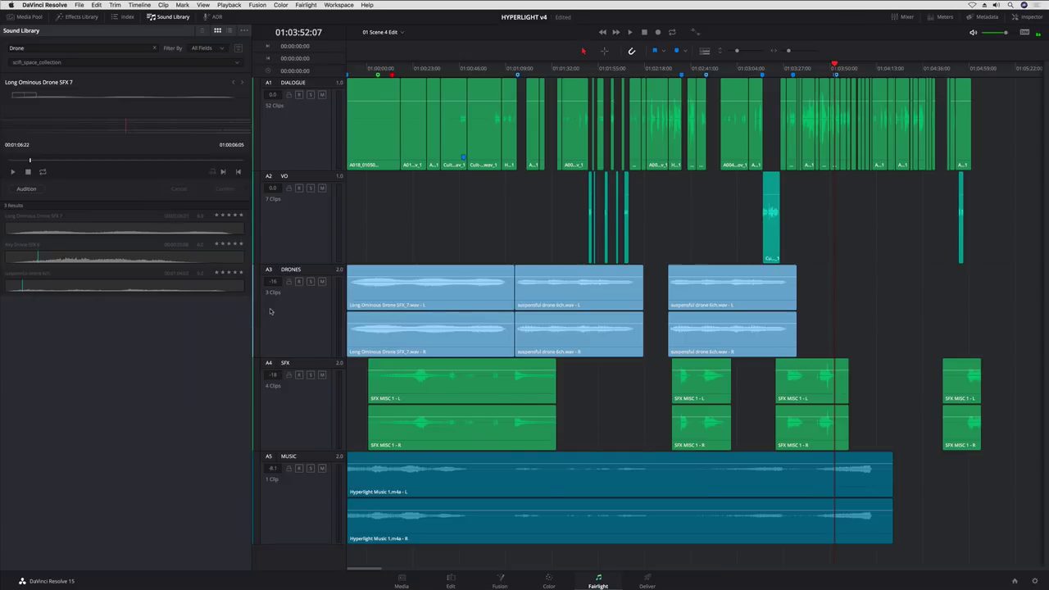
{"action": "left_click", "coordinate": [269, 311]}
{"action": "left_click", "coordinate": [40, 188]}
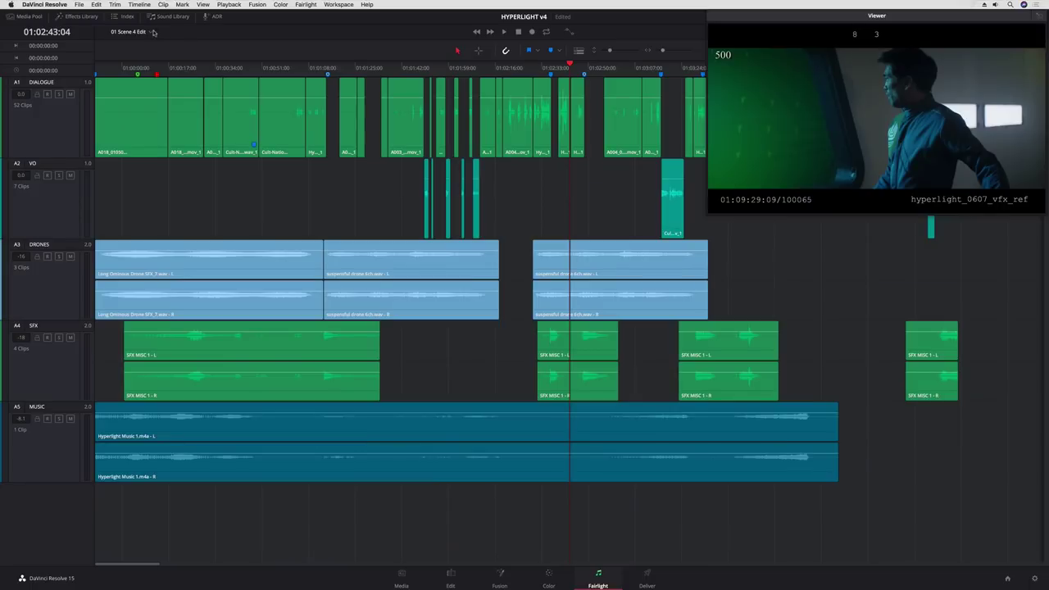
Switch to the 02 Scene 4 Audio Edit to premix timeline with the playhead near 01:02:19
{"action": "left_click", "coordinate": [131, 31]}
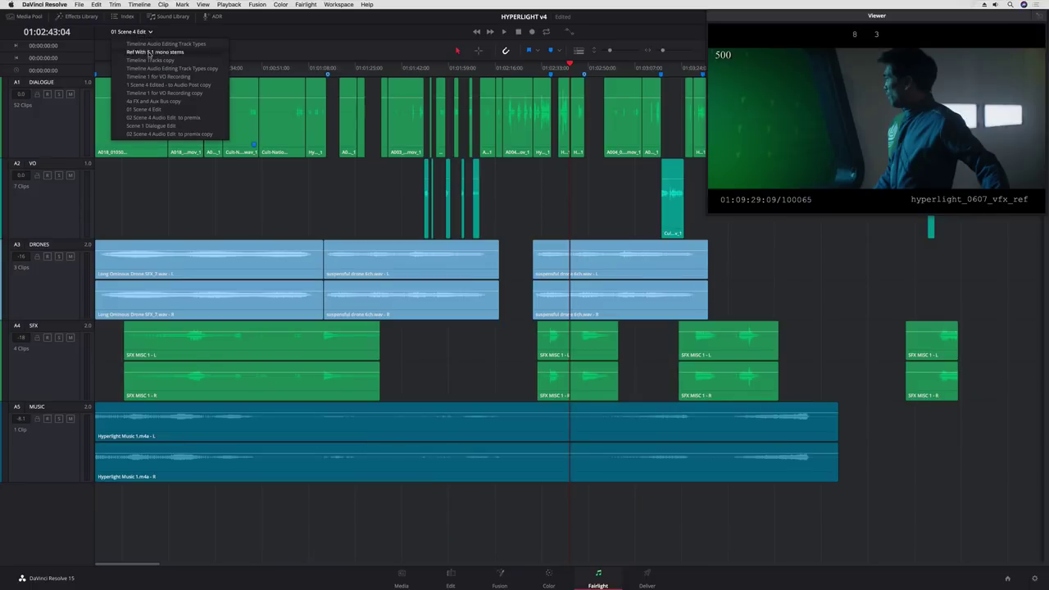
{"action": "left_click", "coordinate": [168, 117]}
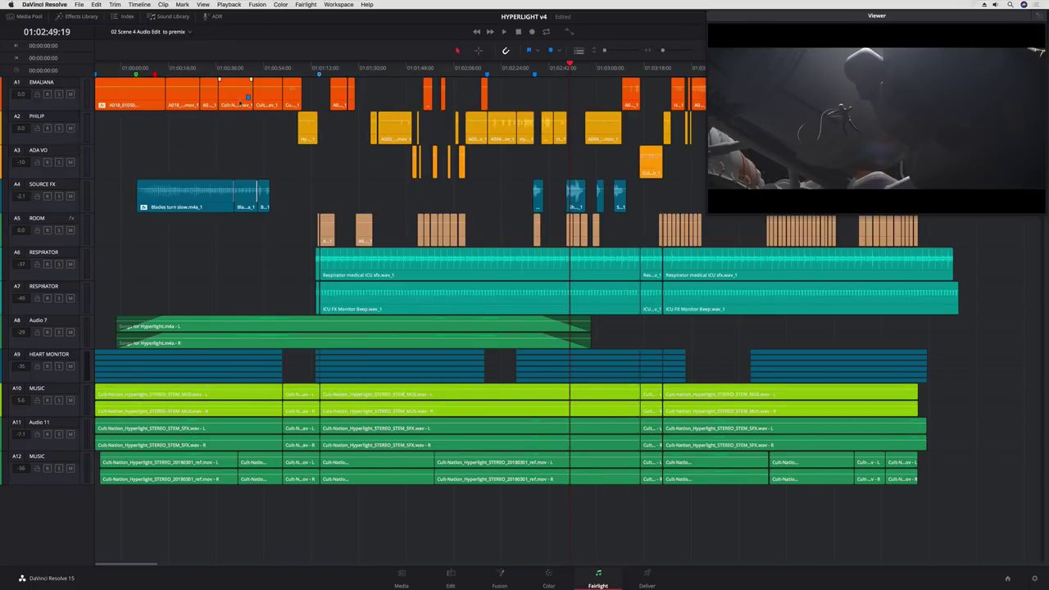
{"action": "left_click", "coordinate": [490, 68]}
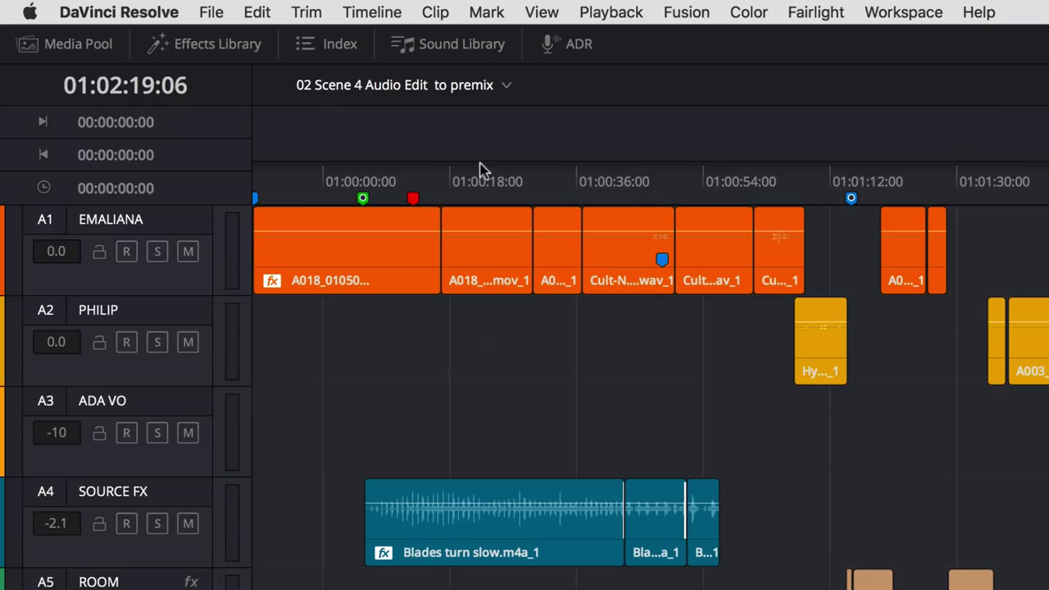
Try 35mm feet-and-frames and audio-sample timecode formats, then return to hours:minutes:seconds:frames
{"action": "right_click", "coordinate": [205, 148]}
{"action": "left_click", "coordinate": [204, 187]}
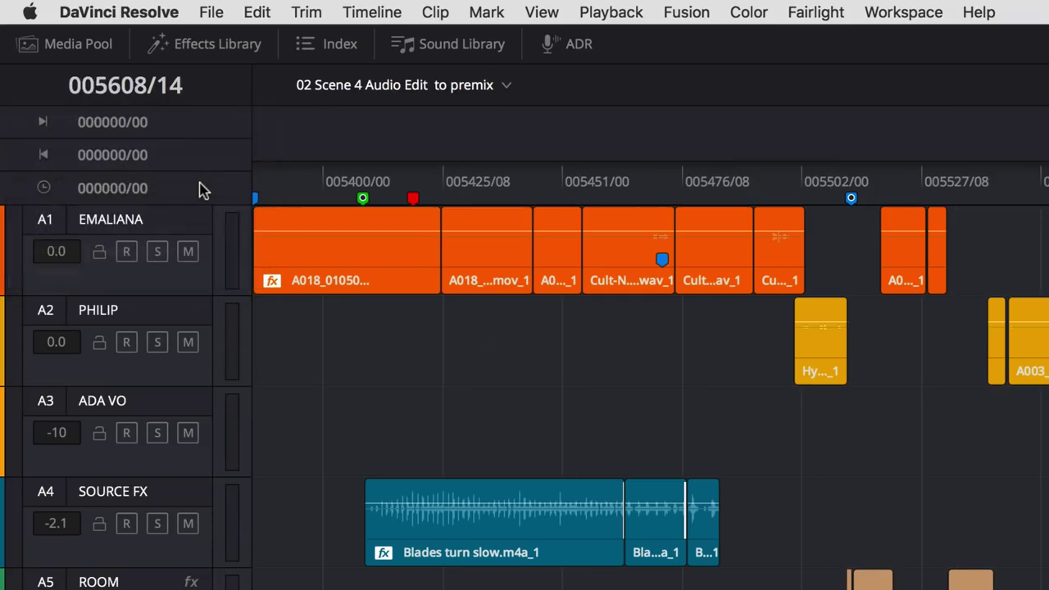
{"action": "right_click", "coordinate": [203, 182]}
{"action": "left_click", "coordinate": [197, 273]}
{"action": "right_click", "coordinate": [202, 182]}
{"action": "left_click", "coordinate": [203, 123]}
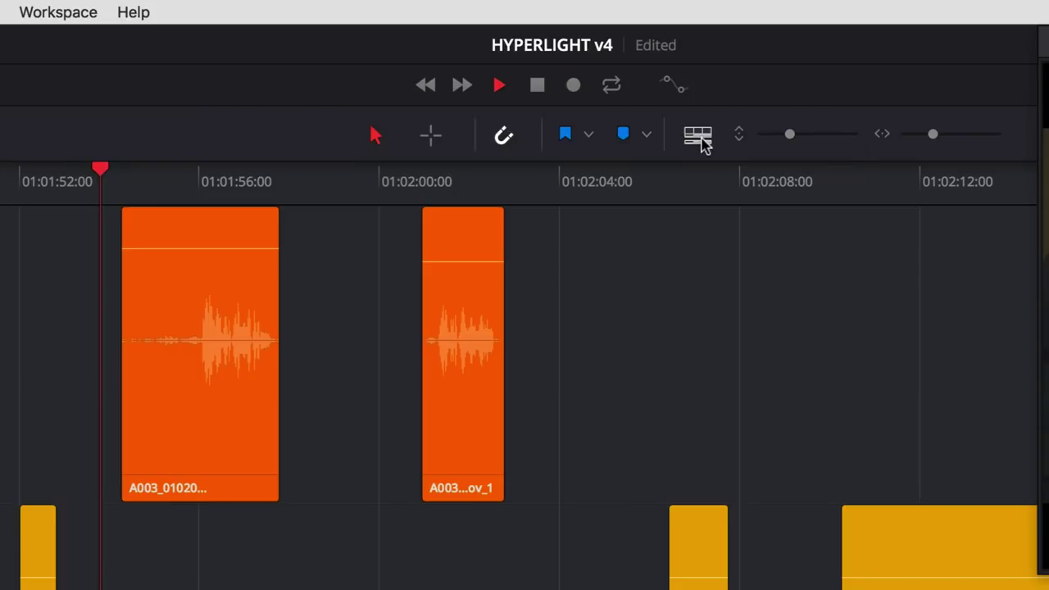
{"action": "key", "text": "space"}
Enable Fixed Playhead, the video track and the scrollers in Timeline View Options
{"action": "left_click", "coordinate": [698, 136]}
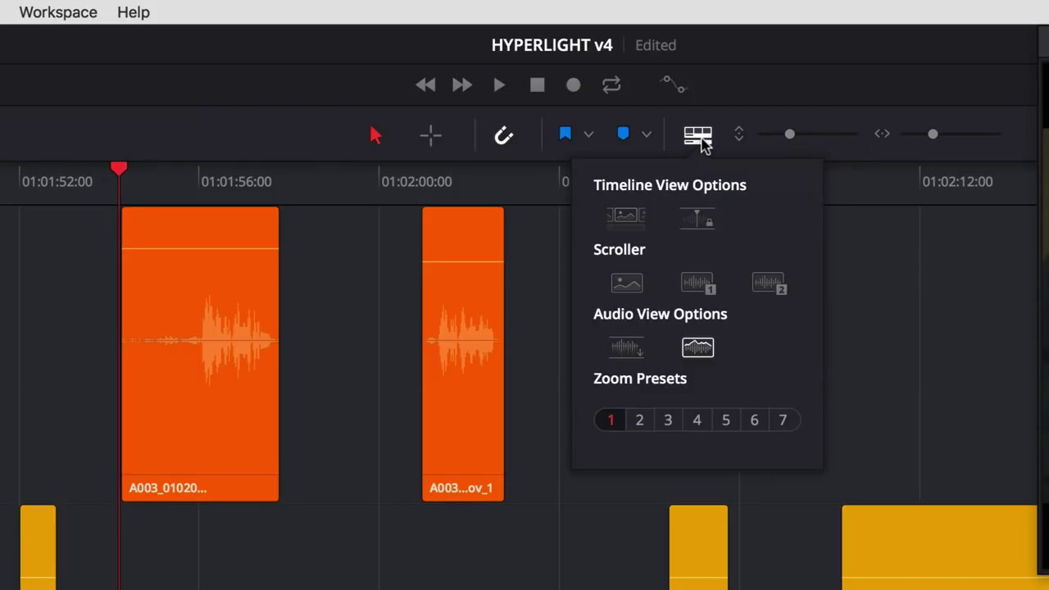
{"action": "left_click", "coordinate": [710, 219]}
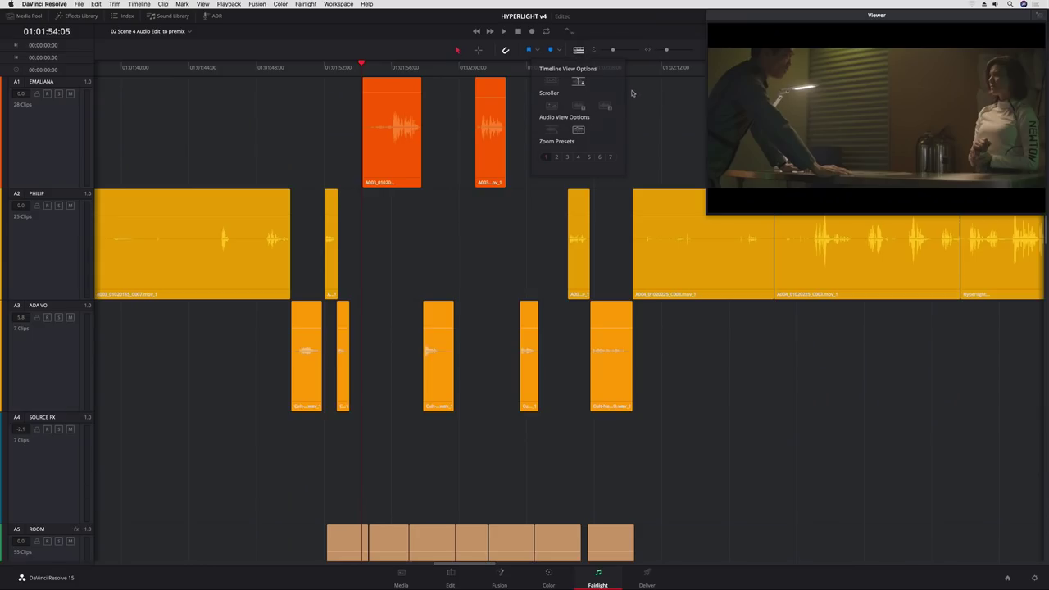
{"action": "key", "text": "space"}
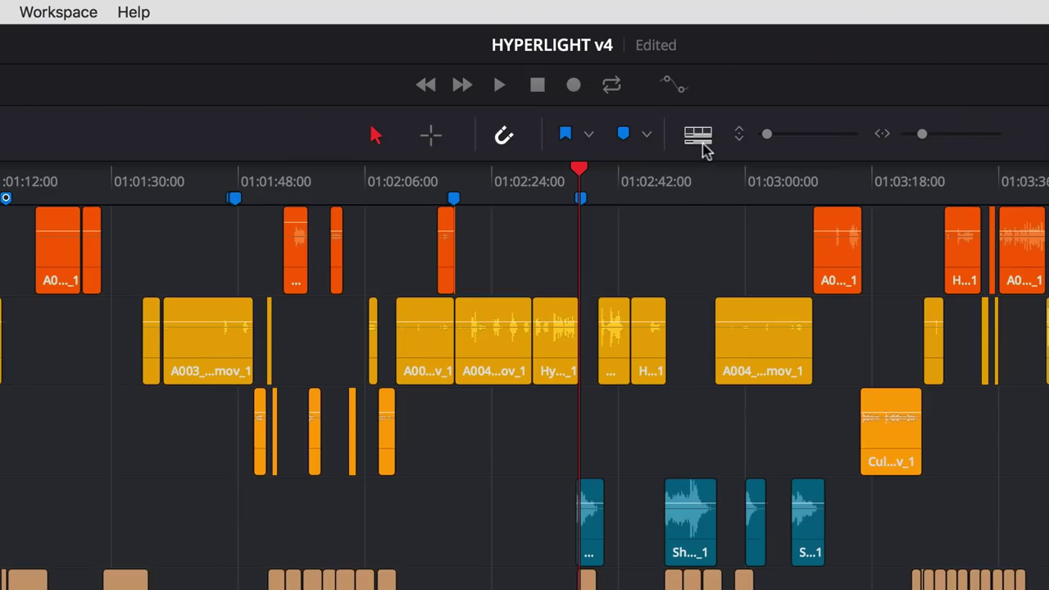
{"action": "left_click", "coordinate": [578, 51]}
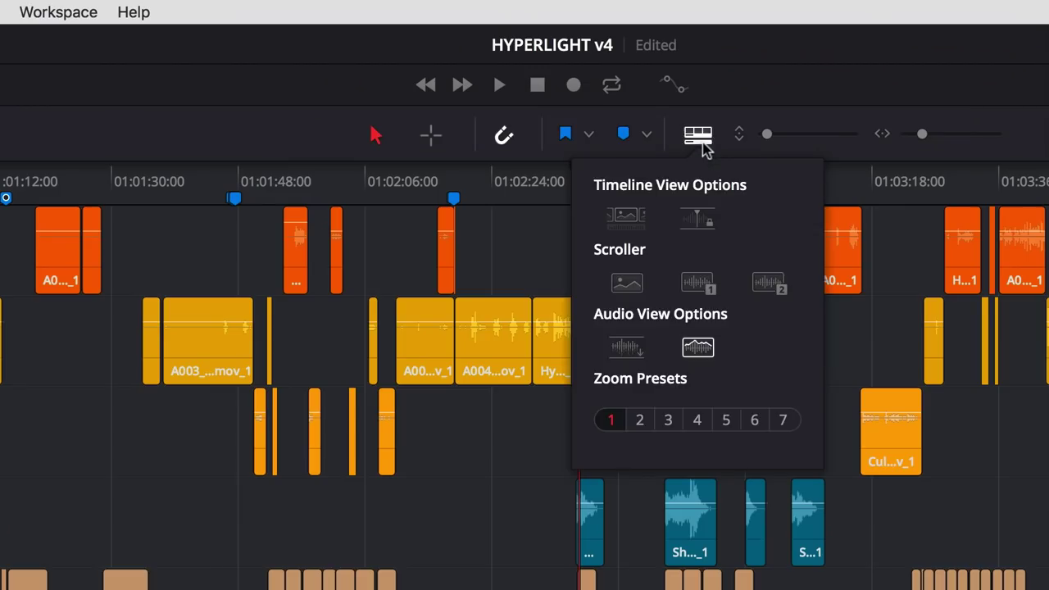
{"action": "left_click", "coordinate": [644, 228]}
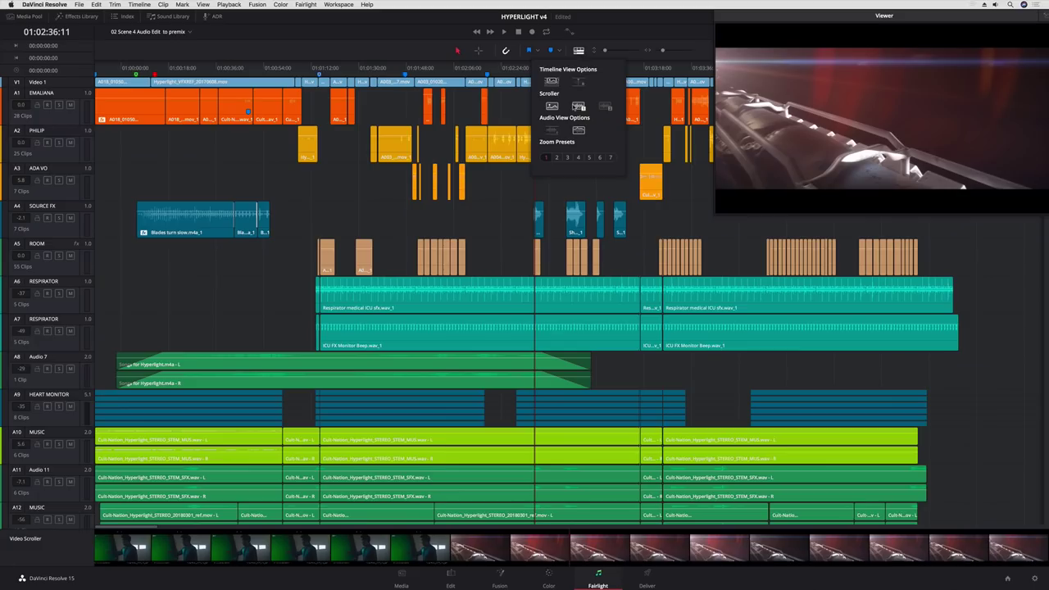
{"action": "left_click", "coordinate": [697, 283]}
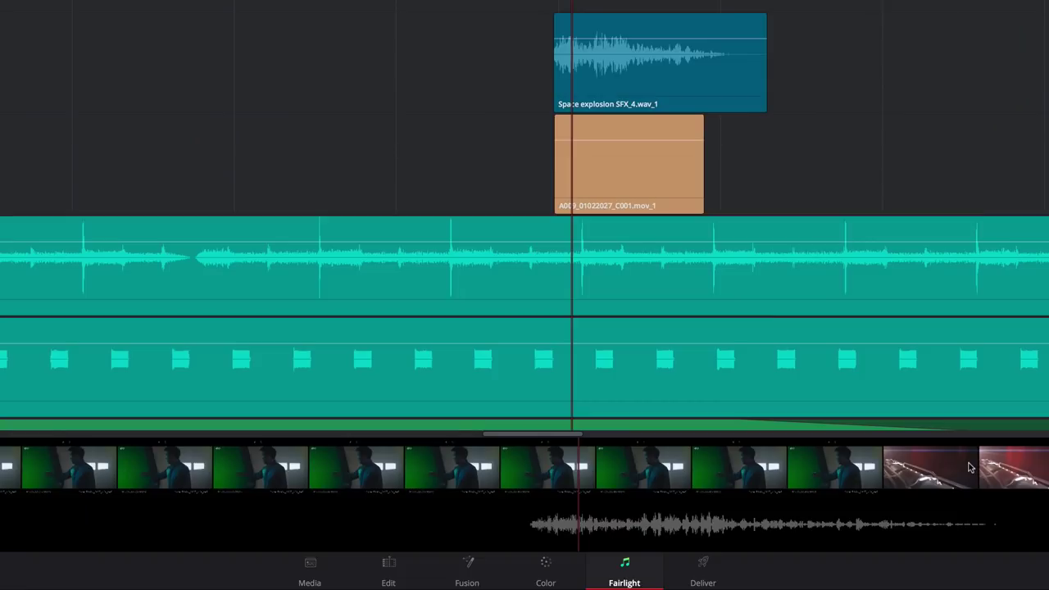
Scrub the video scroller to the red-lit shot and slide Space explosion SFX_4 to that cut
{"action": "left_click_drag", "start_coordinate": [347, 467], "coordinate": [303, 466]}
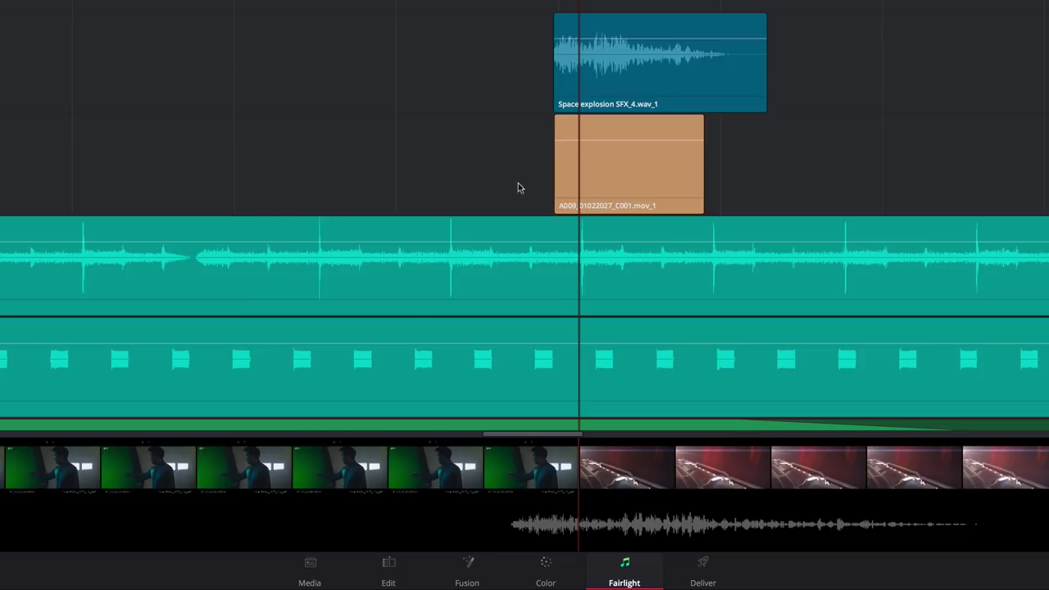
{"action": "left_click_drag", "start_coordinate": [589, 96], "coordinate": [616, 95]}
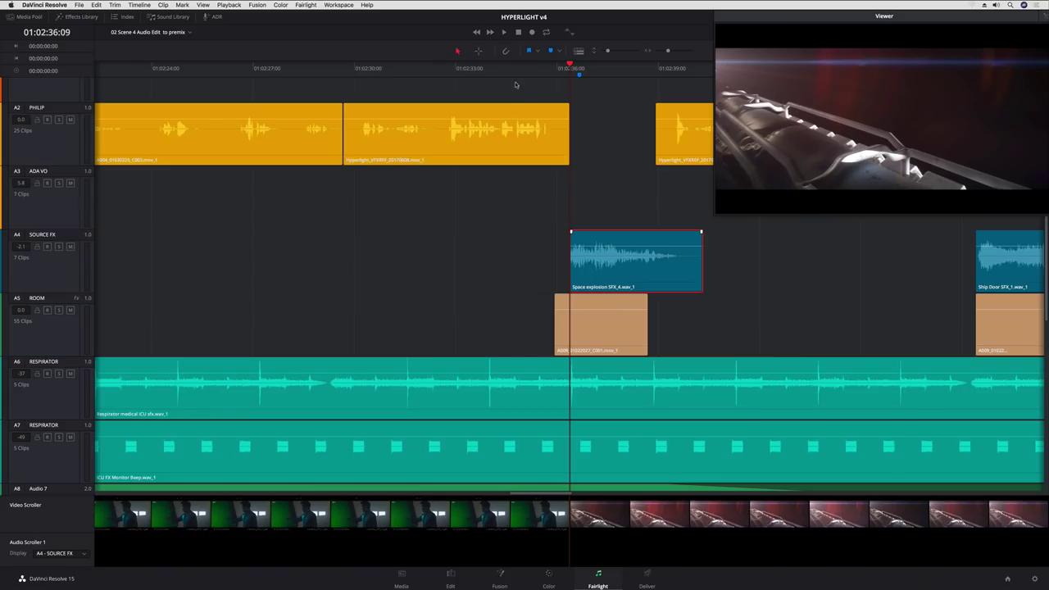
{"action": "left_click", "coordinate": [517, 74]}
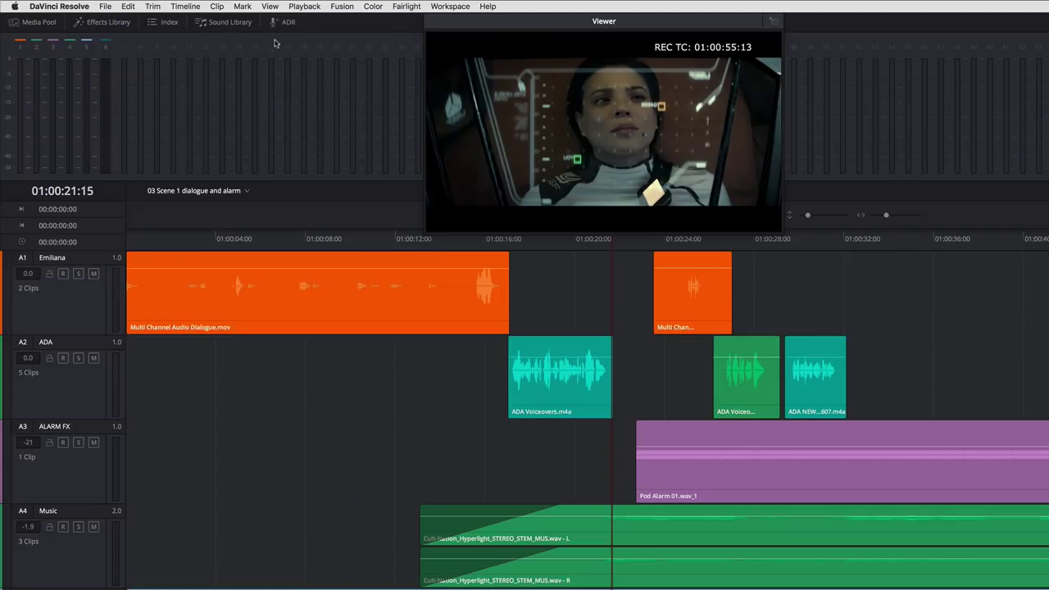
Show audio track layers and place ADA NEW VO on the layer above ADA Voiceovers
{"action": "left_click", "coordinate": [269, 5]}
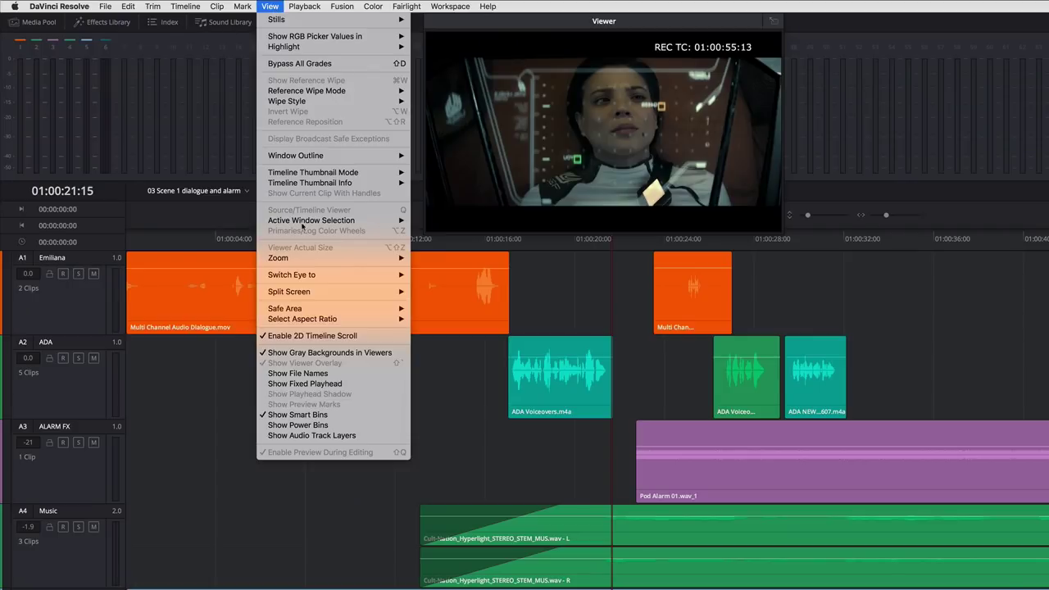
{"action": "left_click", "coordinate": [367, 435]}
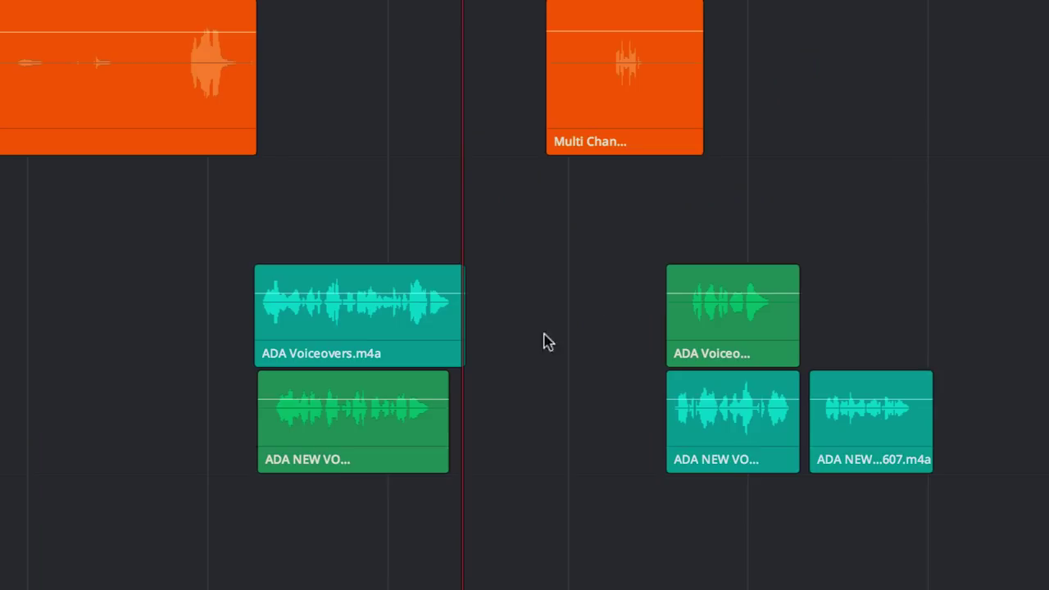
{"action": "left_click", "coordinate": [572, 409]}
{"action": "left_click_drag", "start_coordinate": [572, 408], "coordinate": [571, 388]}
{"action": "left_click_drag", "start_coordinate": [386, 350], "coordinate": [385, 339]}
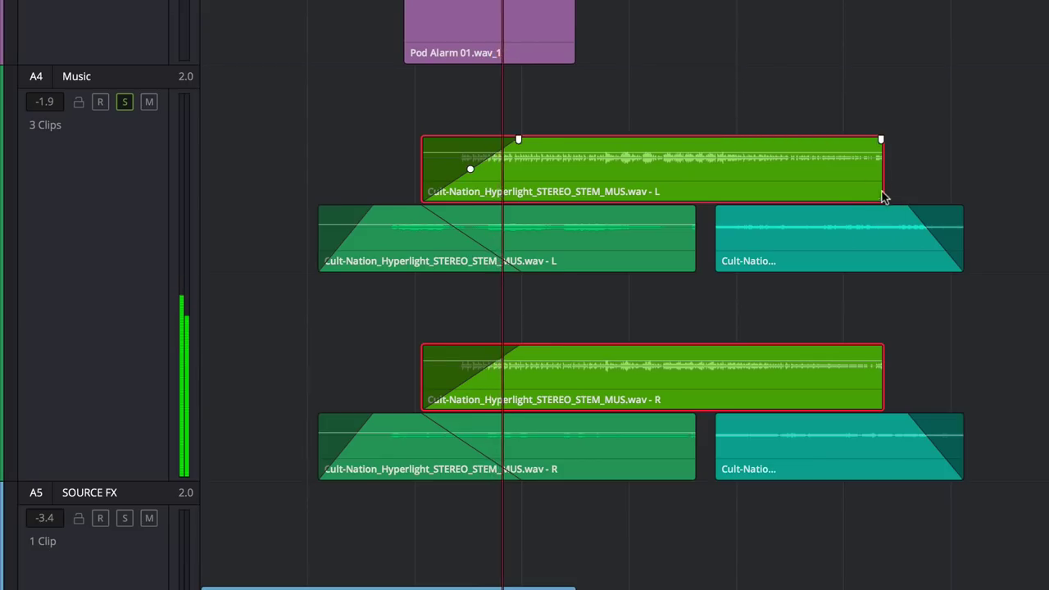
Trim and fade out the Cult-Nation music clip's end, then enlarge tracks to inspect the A3 dialogue clip
{"action": "left_click_drag", "start_coordinate": [884, 197], "coordinate": [761, 196]}
{"action": "left_click_drag", "start_coordinate": [758, 139], "coordinate": [717, 139]}
{"action": "key", "text": "space"}
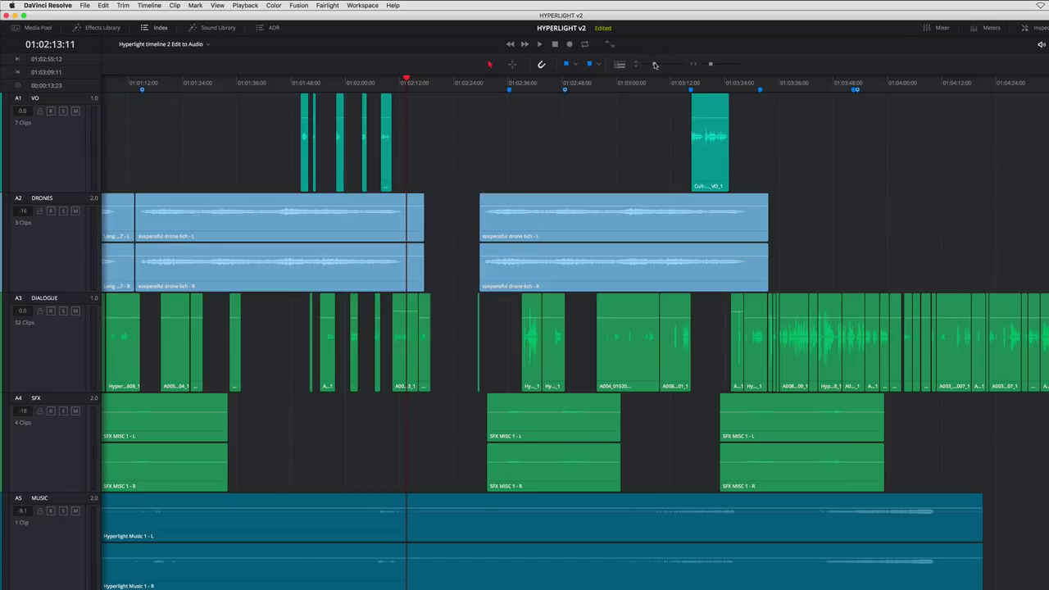
{"action": "left_click_drag", "start_coordinate": [656, 66], "coordinate": [733, 64]}
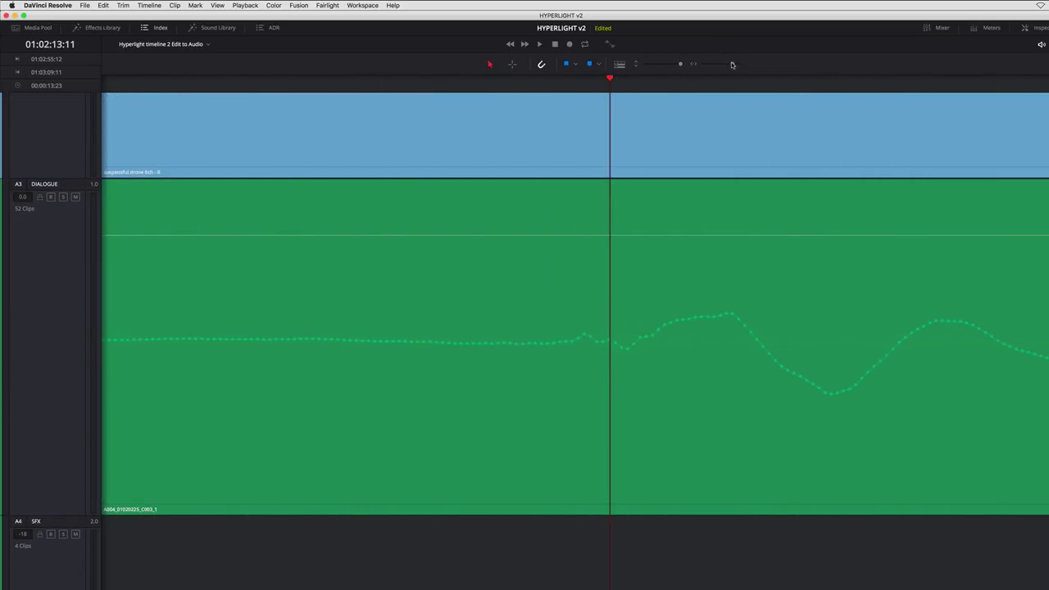
{"action": "left_click", "coordinate": [584, 335]}
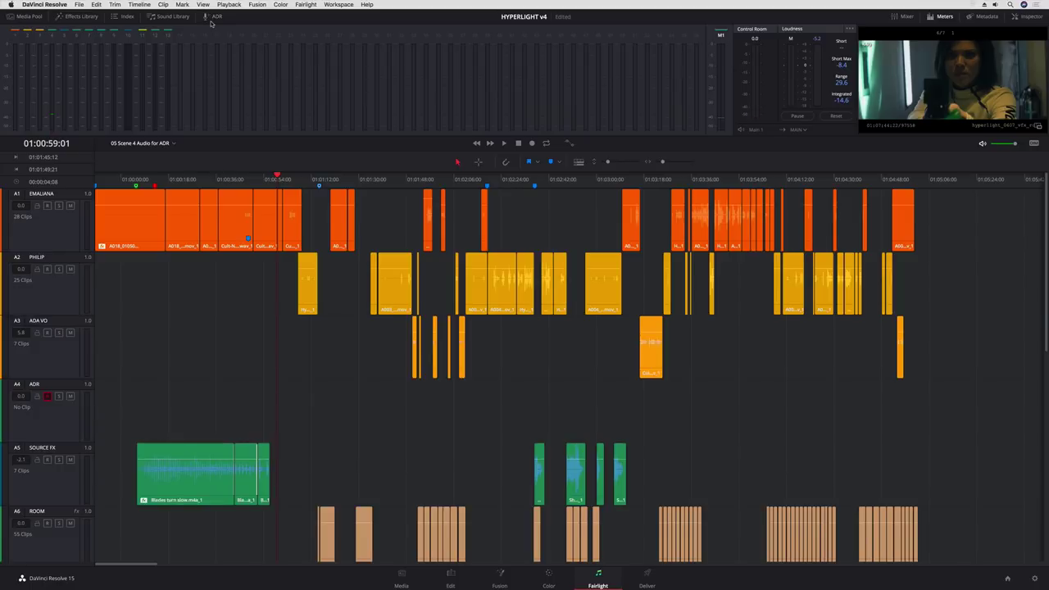
In ADR Setup, record onto the ADR track with EMALIANA as the guide track
{"action": "left_click", "coordinate": [213, 17]}
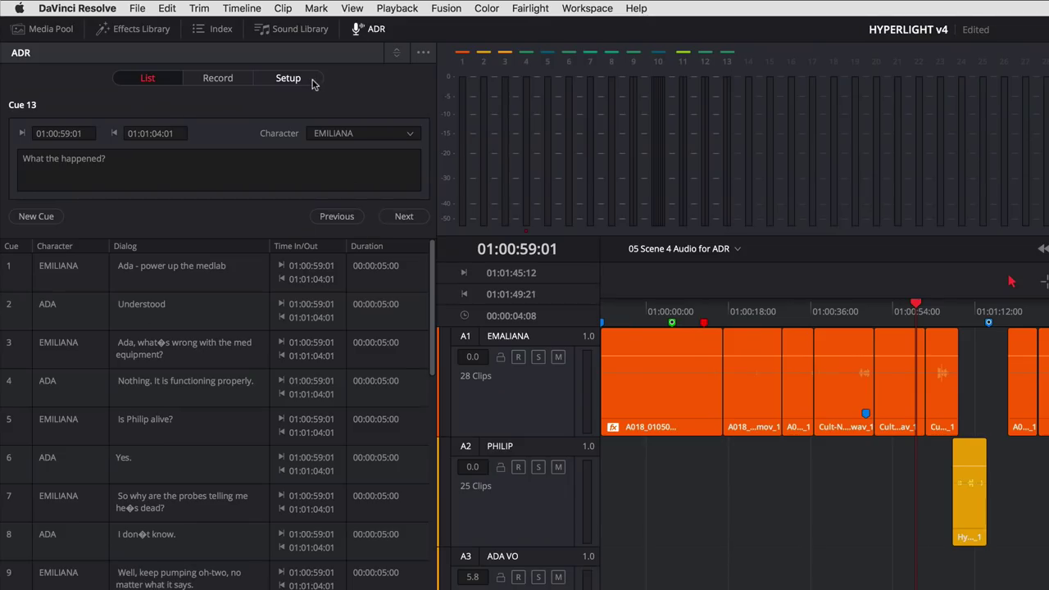
{"action": "left_click", "coordinate": [177, 46]}
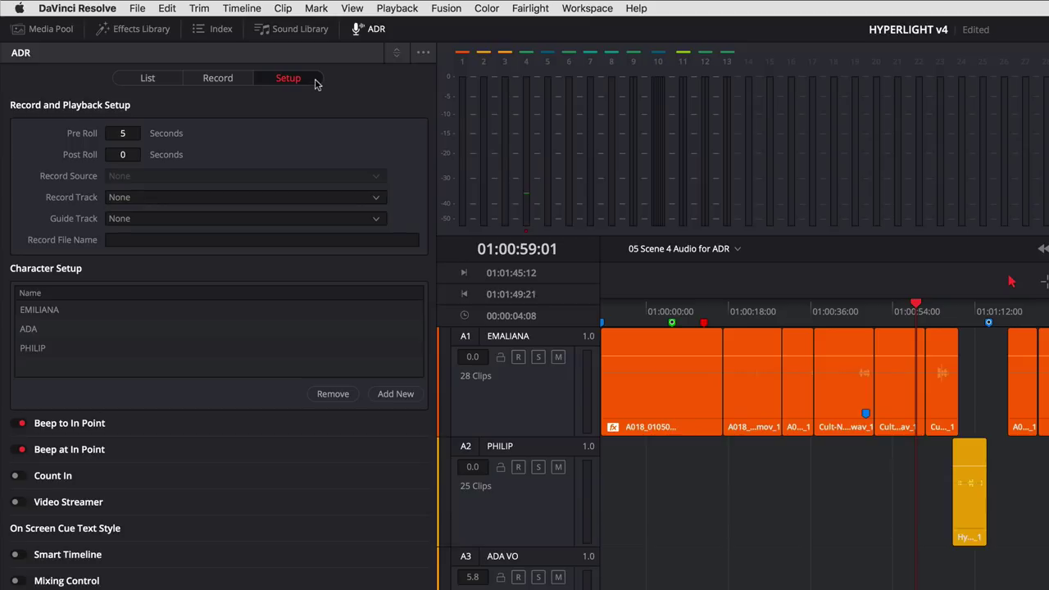
{"action": "left_click", "coordinate": [320, 197]}
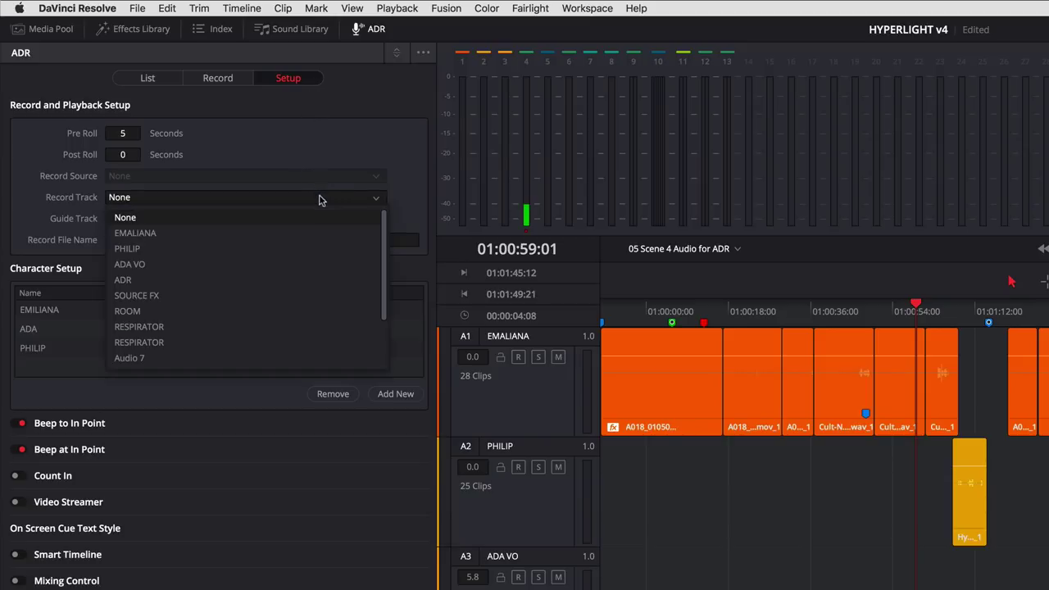
{"action": "left_click", "coordinate": [315, 279]}
{"action": "left_click", "coordinate": [308, 218]}
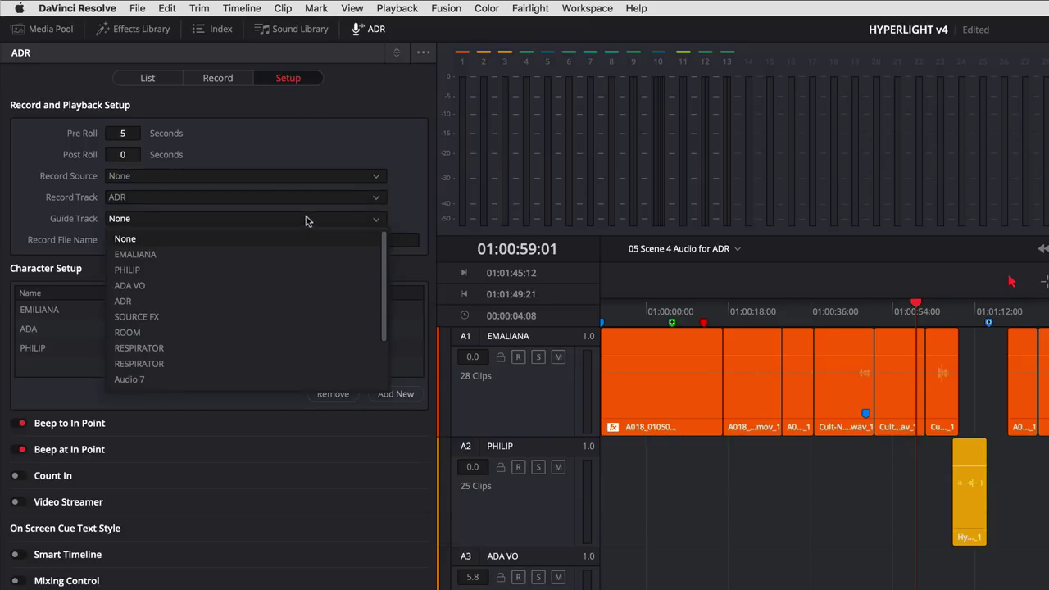
{"action": "left_click", "coordinate": [307, 255]}
Name the recording 'EM ADR Session 1', add a CAPTAIN character and enable the video streamer
{"action": "left_click", "coordinate": [284, 239]}
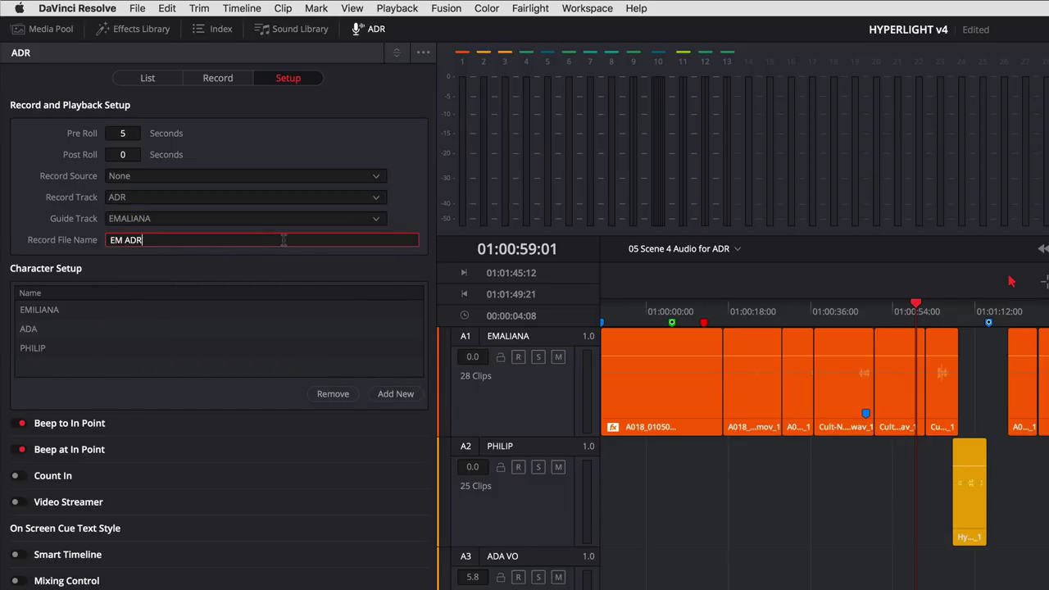
{"action": "type", "text": "EM ADR Session 1"}
{"action": "left_click", "coordinate": [344, 348]}
{"action": "left_click", "coordinate": [391, 394]}
{"action": "type", "text": "CAPTAIN"}
{"action": "key", "text": "Return"}
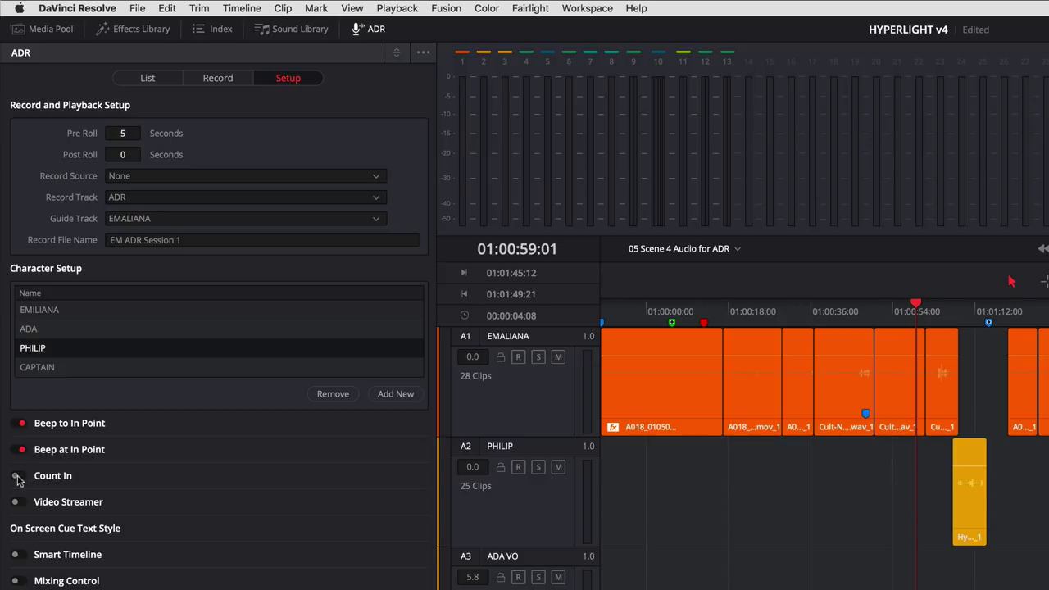
{"action": "left_click", "coordinate": [18, 502]}
Create a new ADR cue from the played range with the pasted dialog line, assigned to PHILIP
{"action": "left_click", "coordinate": [166, 82]}
{"action": "left_click_drag", "start_coordinate": [434, 278], "coordinate": [424, 386]}
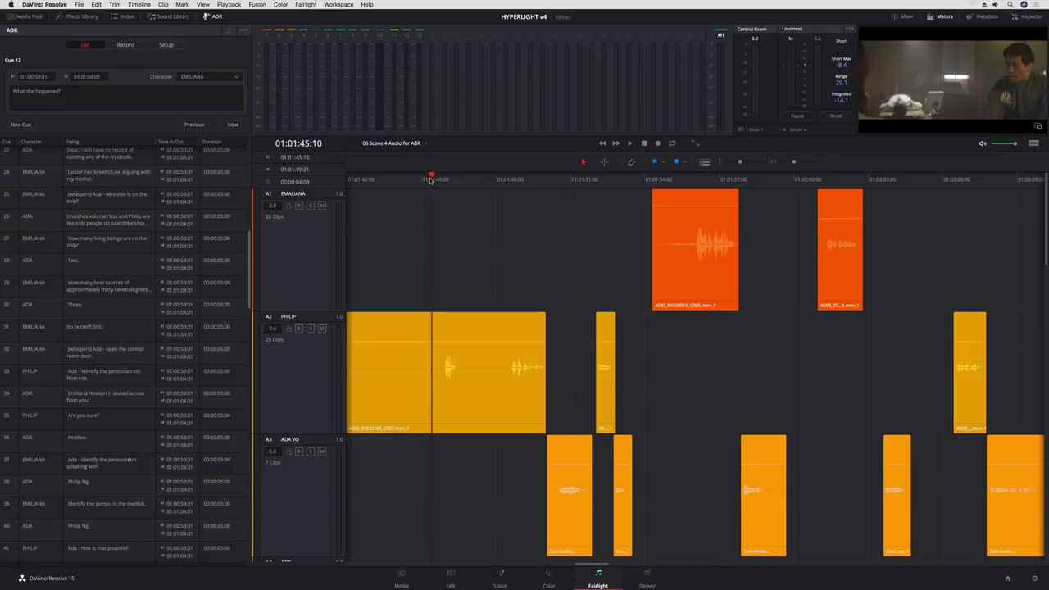
{"action": "key", "text": "space"}
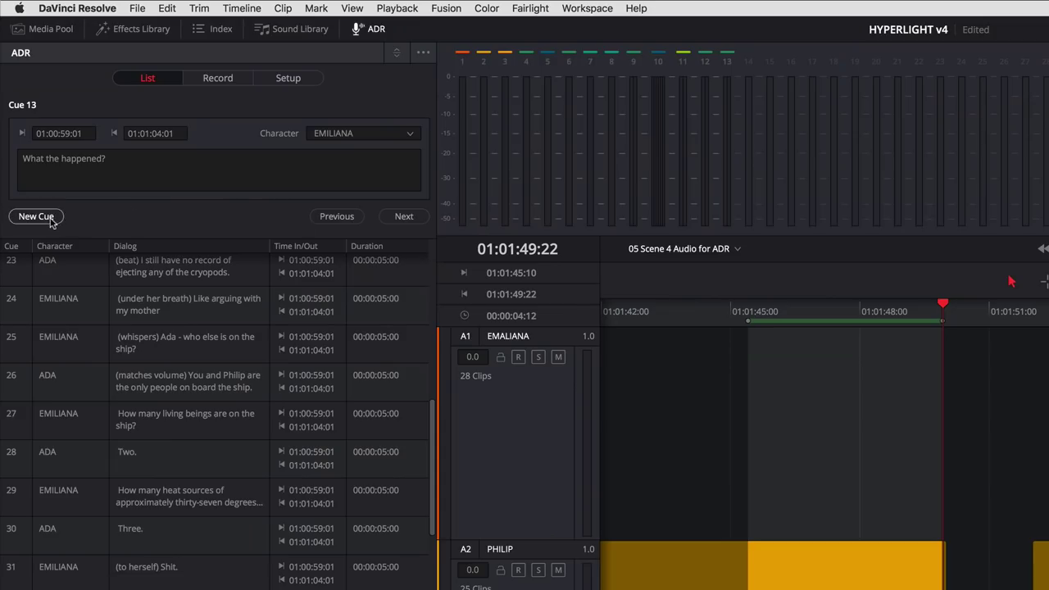
{"action": "left_click", "coordinate": [17, 125]}
{"action": "left_click", "coordinate": [45, 98]}
{"action": "type", "text": "Ada - identify the person across from me."}
{"action": "left_click", "coordinate": [325, 135]}
{"action": "left_click", "coordinate": [369, 185]}
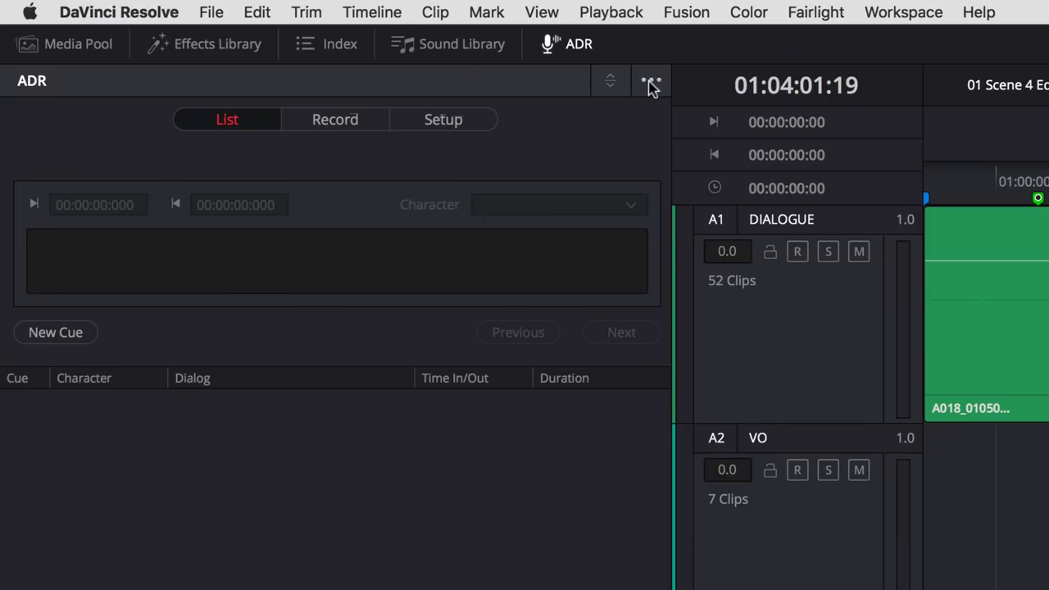
Import the Hyperlight ADR text CSV into the ADR cue list
{"action": "left_click", "coordinate": [651, 82]}
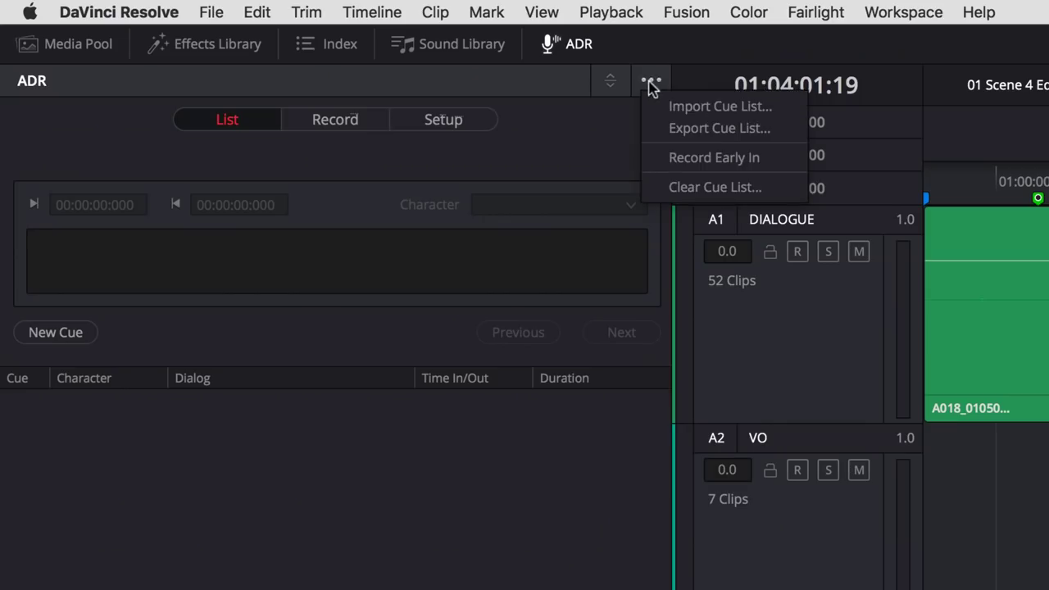
{"action": "left_click", "coordinate": [661, 107]}
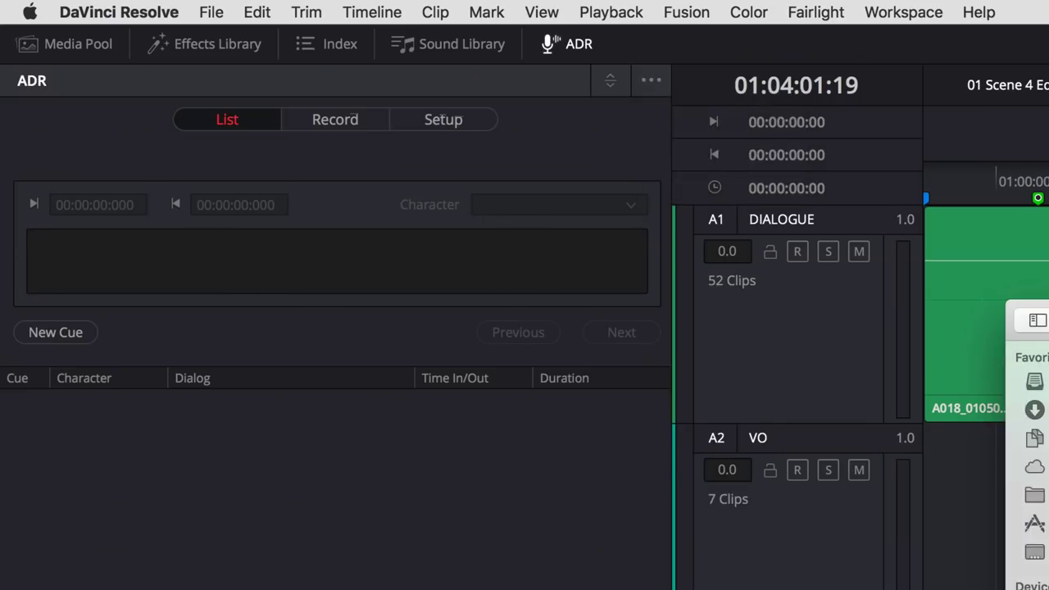
{"action": "left_click", "coordinate": [564, 143]}
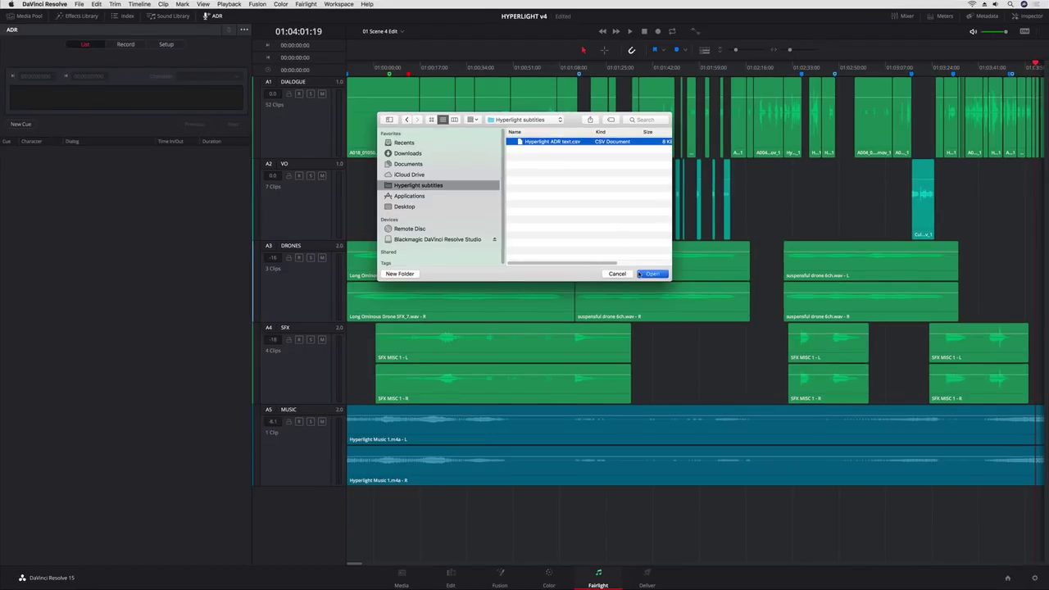
{"action": "left_click", "coordinate": [648, 275]}
{"action": "left_click", "coordinate": [573, 251]}
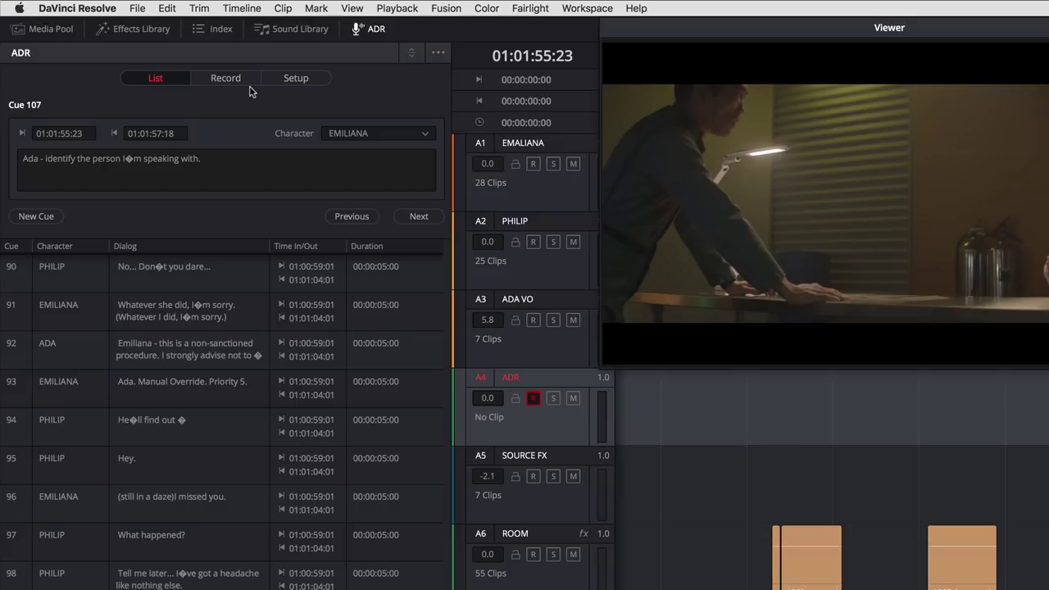
Arm the input and record a take of cue 107 on the ADR track
{"action": "left_click", "coordinate": [246, 85]}
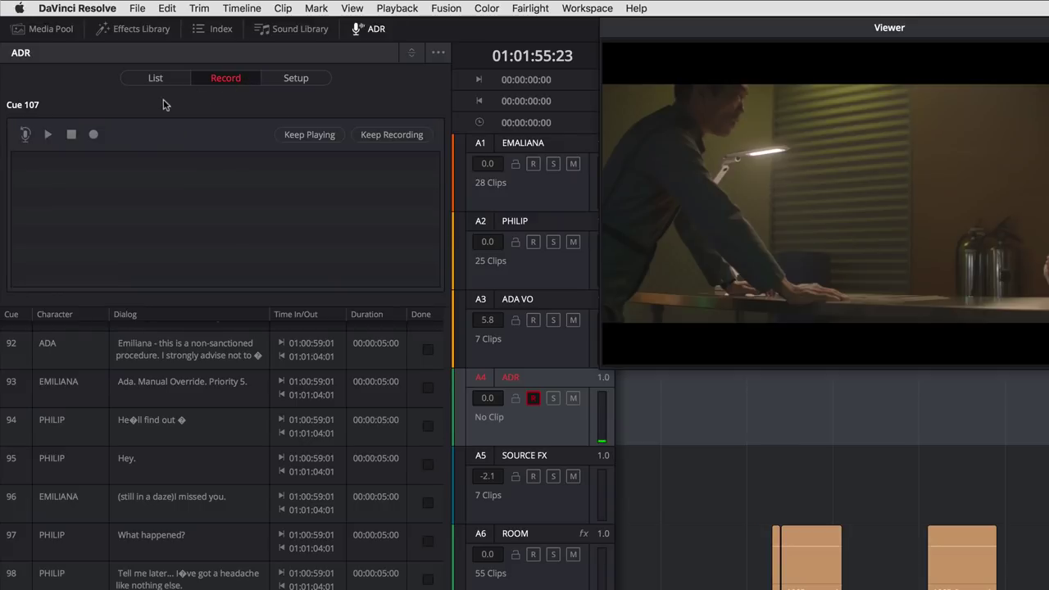
{"action": "left_click", "coordinate": [25, 136]}
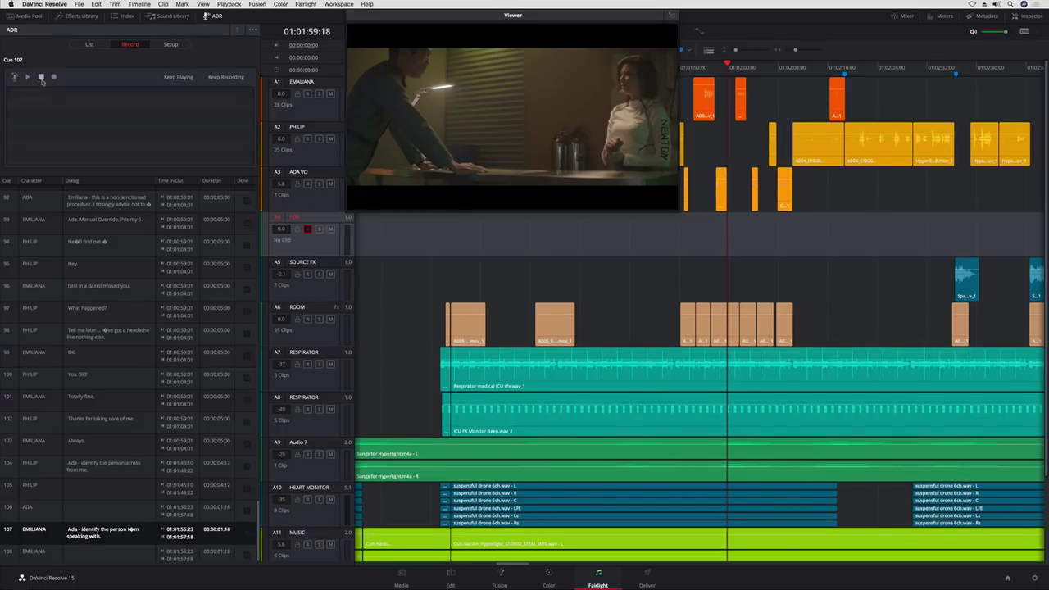
{"action": "left_click", "coordinate": [54, 78]}
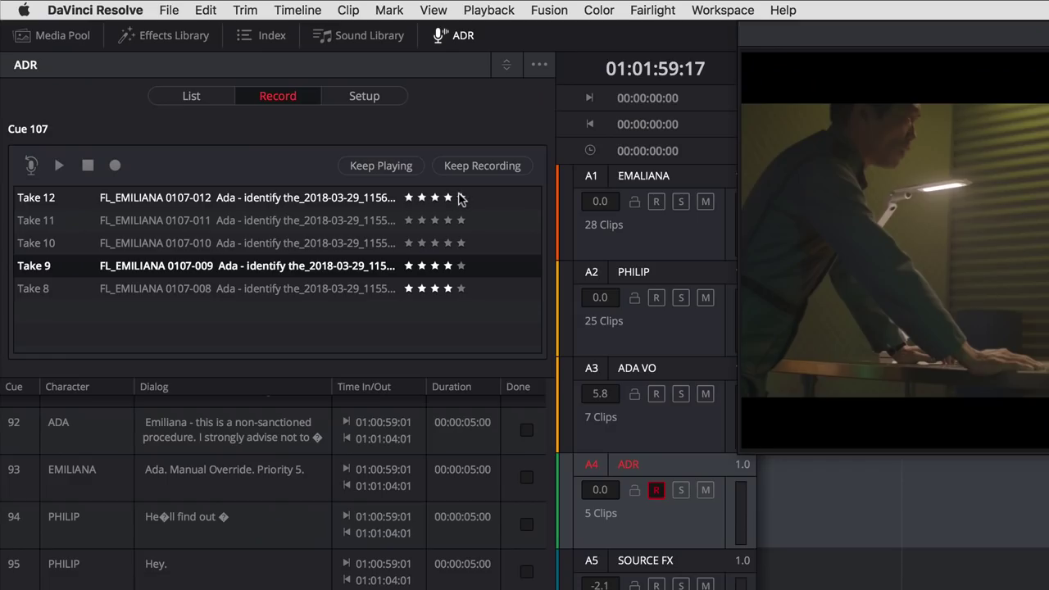
Show audio track layers so the recorded takes stack, and select another take
{"action": "left_click", "coordinate": [433, 10]}
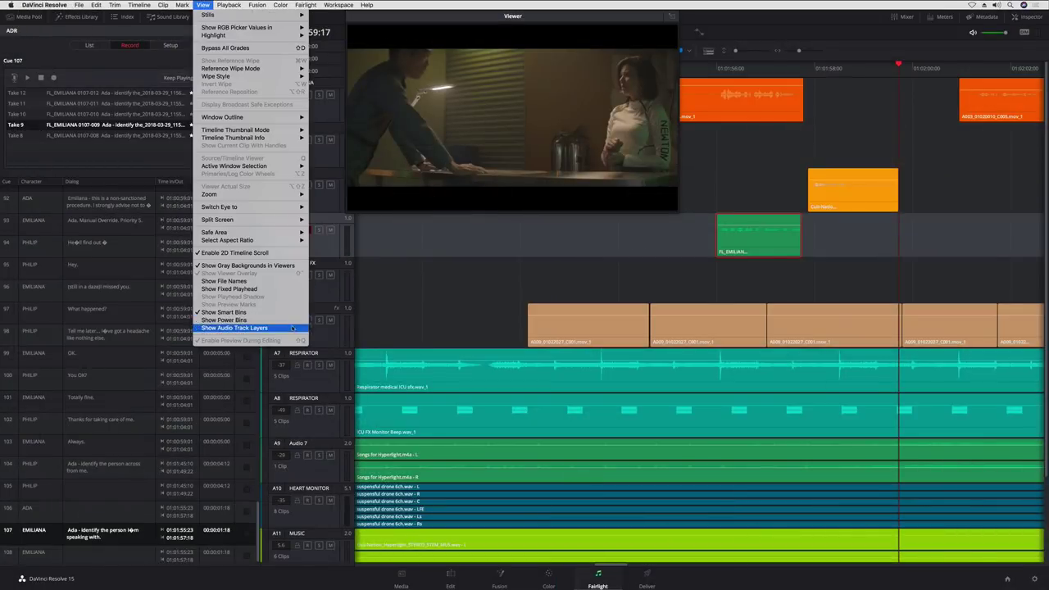
{"action": "left_click", "coordinate": [623, 589]}
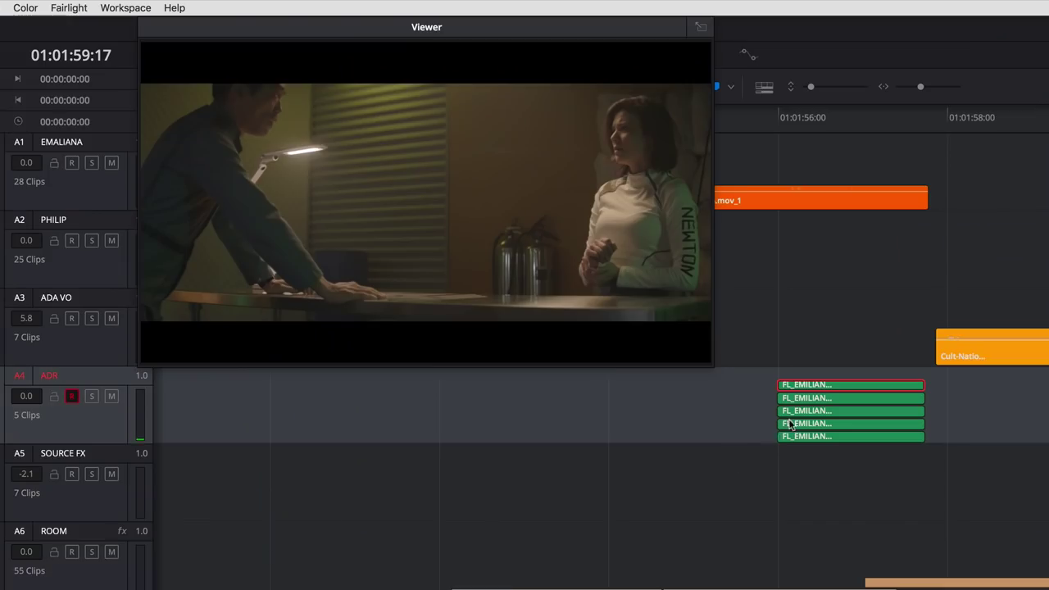
{"action": "left_click", "coordinate": [827, 414]}
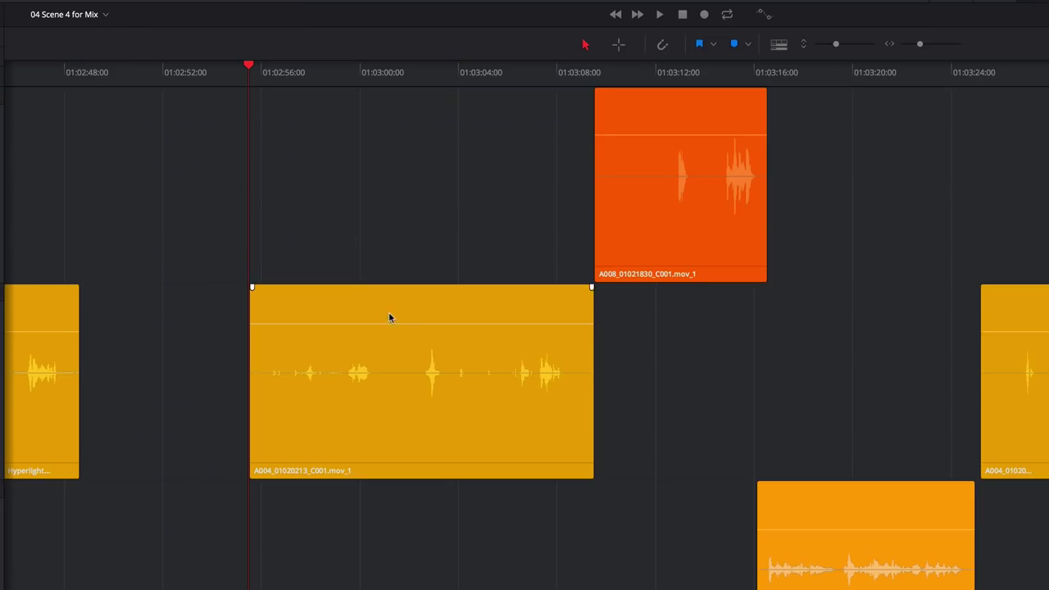
Keyframe volume dips on the A004_01020213_C001.mov_1 clip, then ride the MUSIC fader down with automation
{"action": "mouse_move", "coordinate": [398, 328]}
{"action": "left_mouse_down"}
{"action": "mouse_move", "coordinate": [396, 315]}
{"action": "mouse_move", "coordinate": [401, 324]}
{"action": "left_mouse_up"}
{"action": "left_click", "coordinate": [398, 316], "text": "alt"}
{"action": "left_click", "coordinate": [382, 315], "text": "alt"}
{"action": "left_click", "coordinate": [340, 315], "text": "alt"}
{"action": "left_click", "coordinate": [331, 316], "text": "alt"}
{"action": "left_click_drag", "start_coordinate": [331, 316], "coordinate": [333, 341]}
{"action": "left_click", "coordinate": [451, 317], "text": "alt"}
{"action": "left_click", "coordinate": [463, 316], "text": "alt"}
{"action": "left_click_drag", "start_coordinate": [425, 324], "coordinate": [427, 332]}
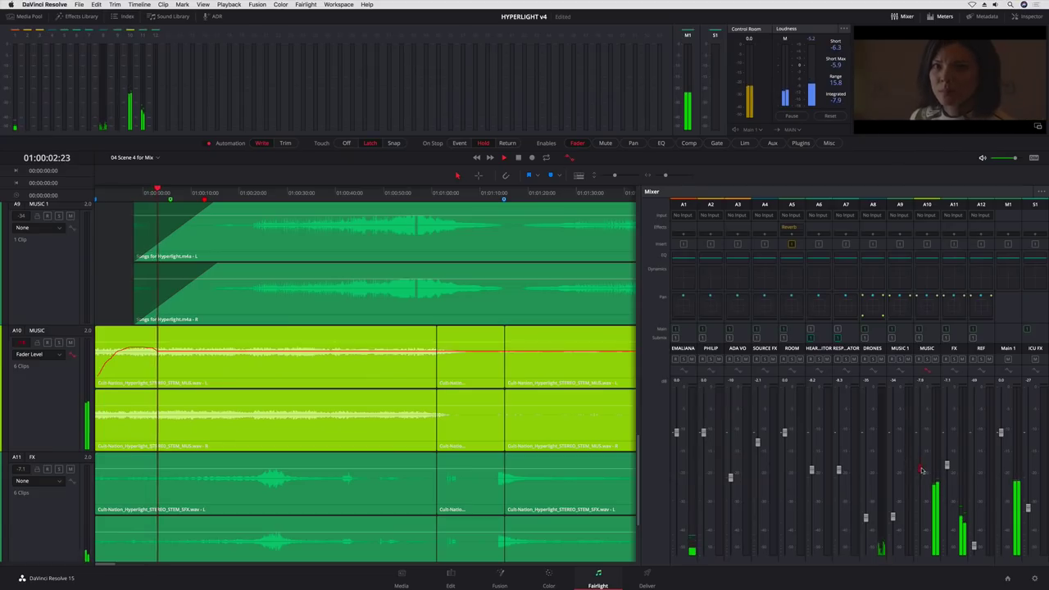
{"action": "left_click_drag", "start_coordinate": [922, 469], "coordinate": [924, 473]}
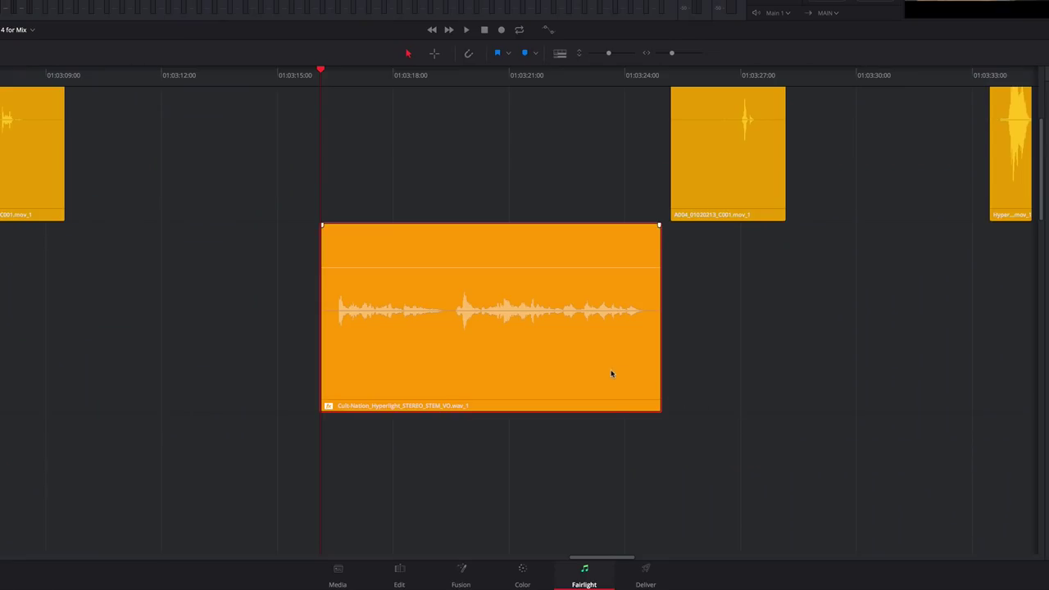
Normalize the VO stem clip to -6 dBFS and give the A003_01020010_C005.mov_1 clip fade-out and fade-in
{"action": "right_click", "coordinate": [612, 374]}
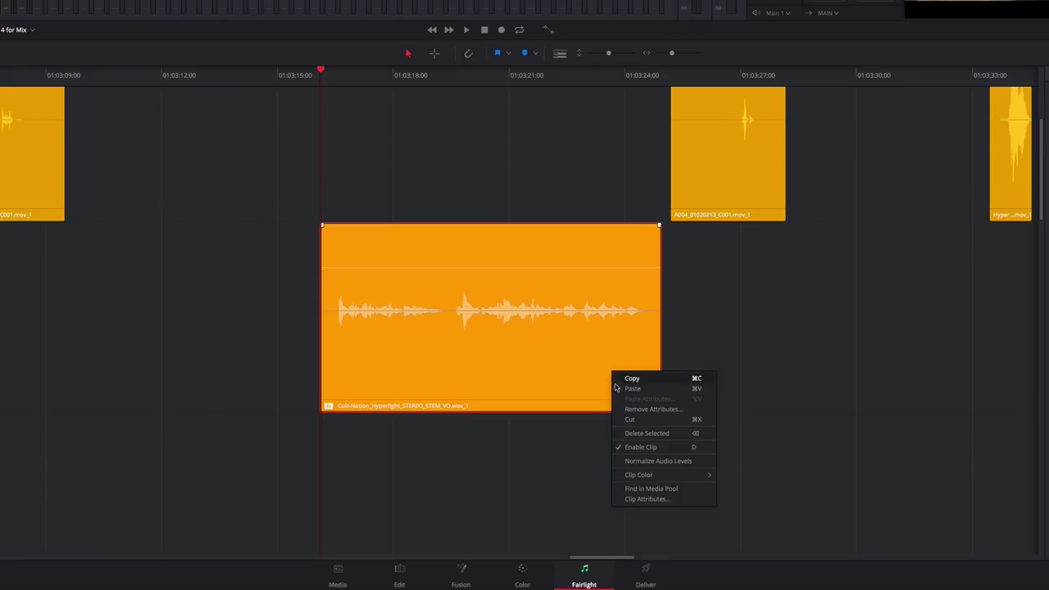
{"action": "left_click", "coordinate": [619, 461]}
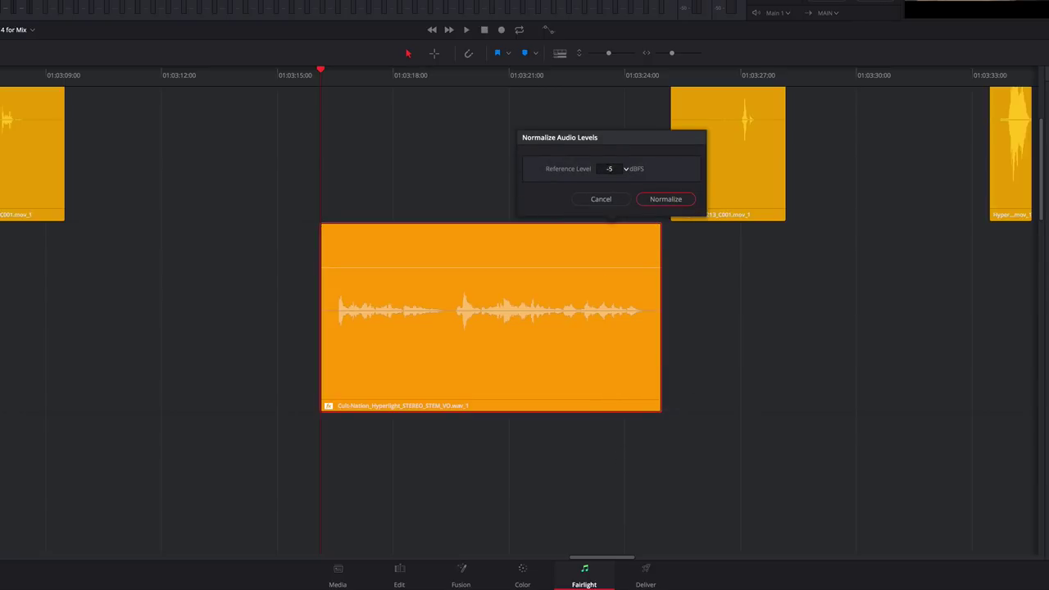
{"action": "left_click", "coordinate": [641, 200]}
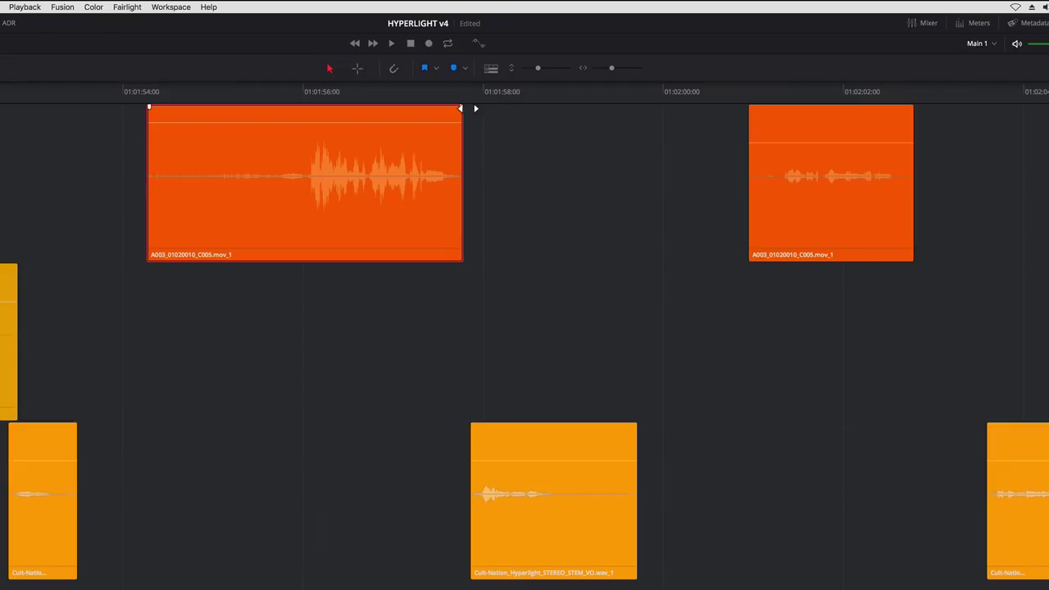
{"action": "left_click_drag", "start_coordinate": [460, 107], "coordinate": [386, 115]}
{"action": "left_click_drag", "start_coordinate": [162, 107], "coordinate": [182, 119]}
Paste the faded clip's volume attributes onto the other A003 clip
{"action": "right_click", "coordinate": [187, 136]}
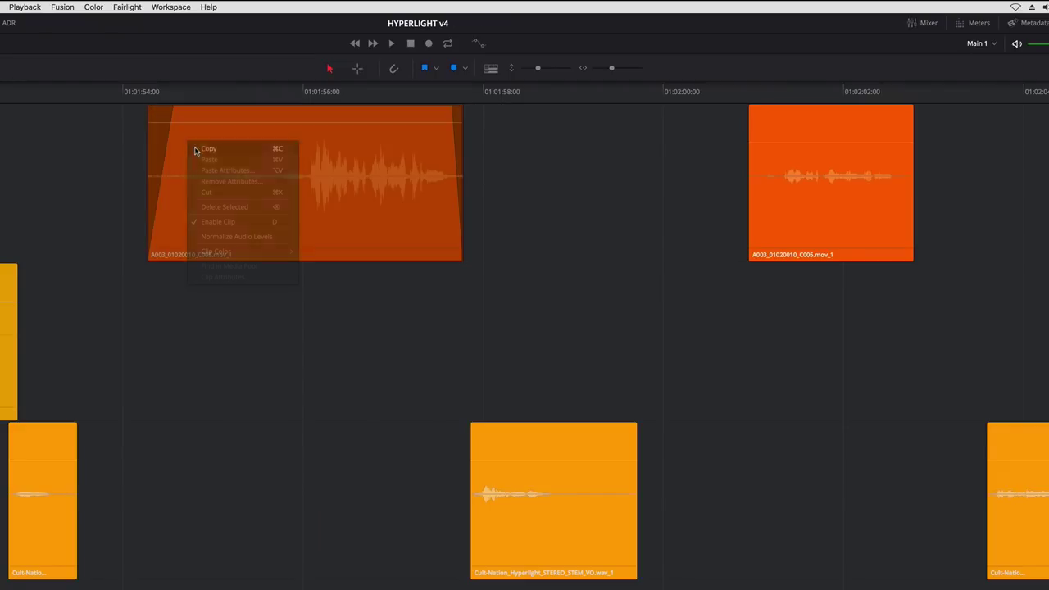
{"action": "right_click", "coordinate": [768, 159]}
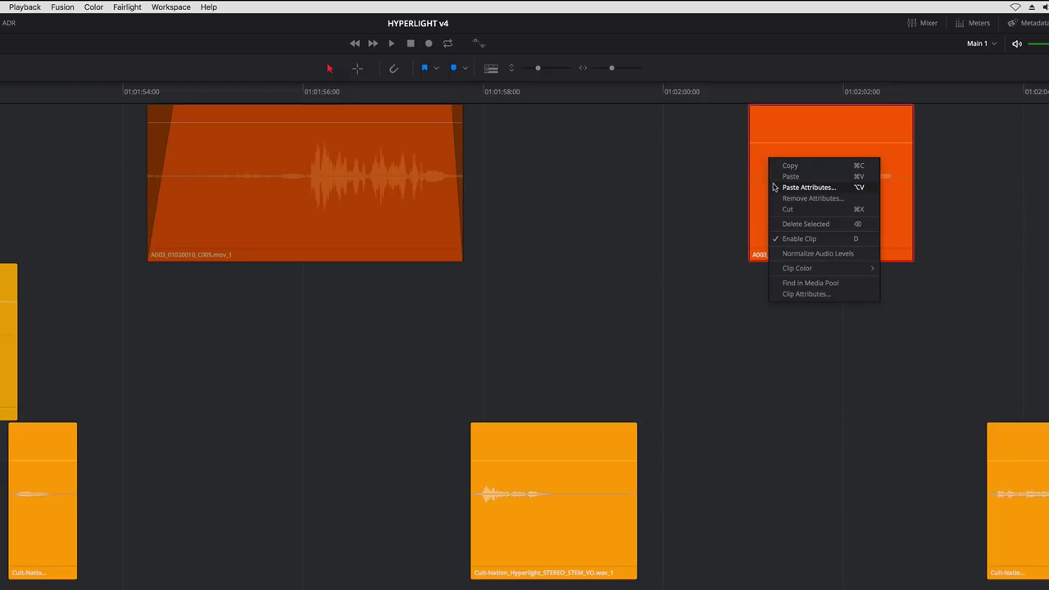
{"action": "left_click", "coordinate": [772, 187]}
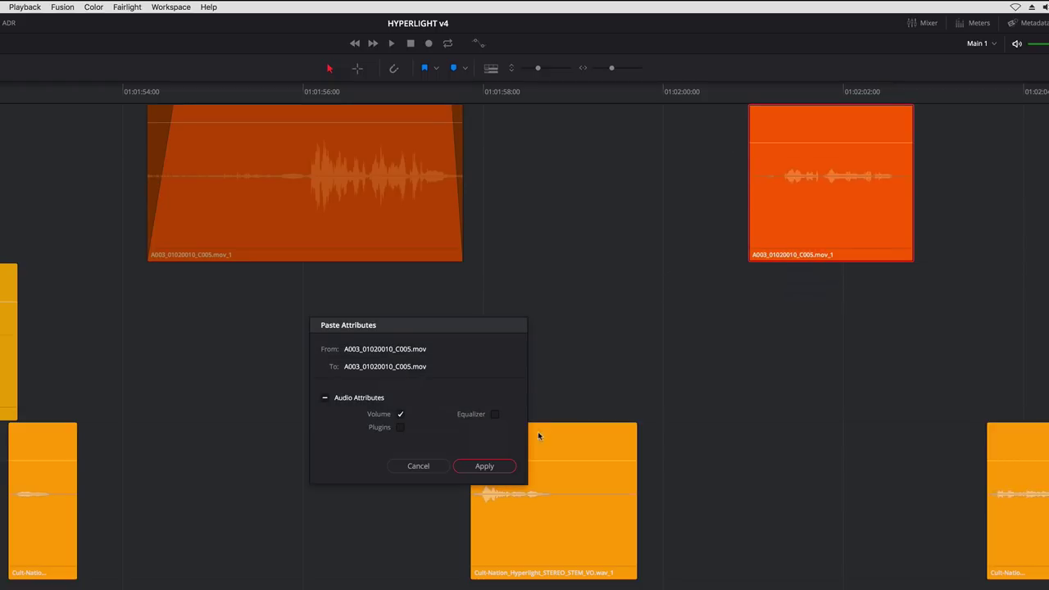
{"action": "left_click", "coordinate": [503, 467]}
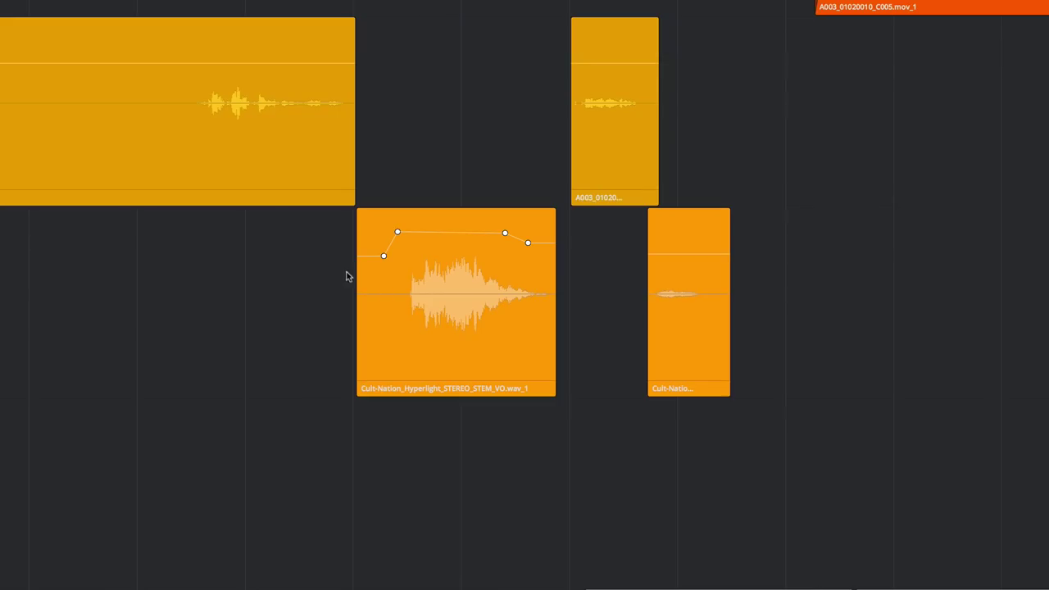
Remove the Volume attribute from the voice-over clip and show the Effects Library
{"action": "left_click", "coordinate": [379, 273]}
{"action": "right_click", "coordinate": [389, 275]}
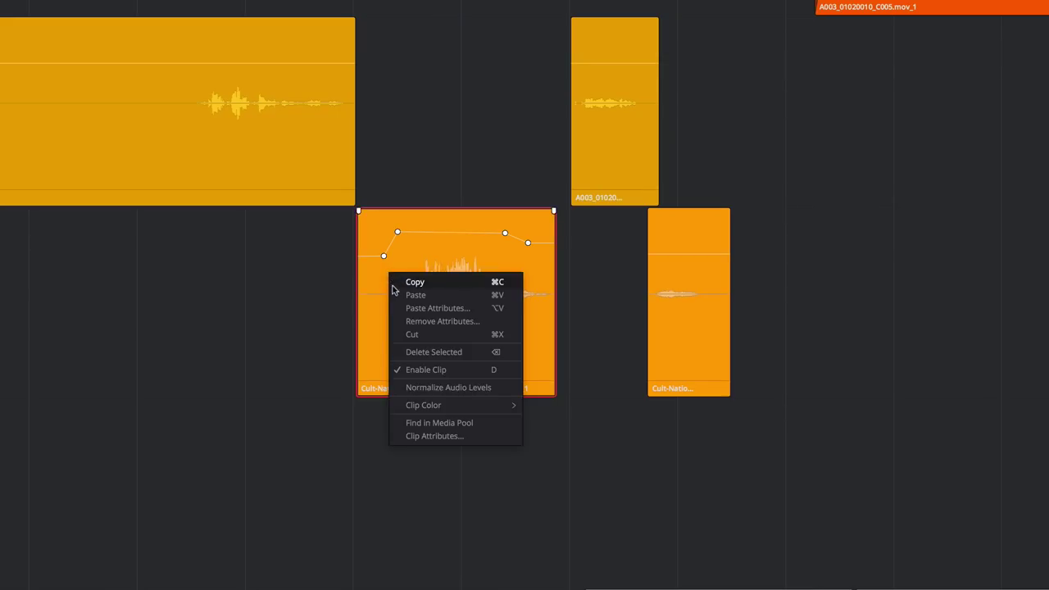
{"action": "left_click", "coordinate": [404, 321]}
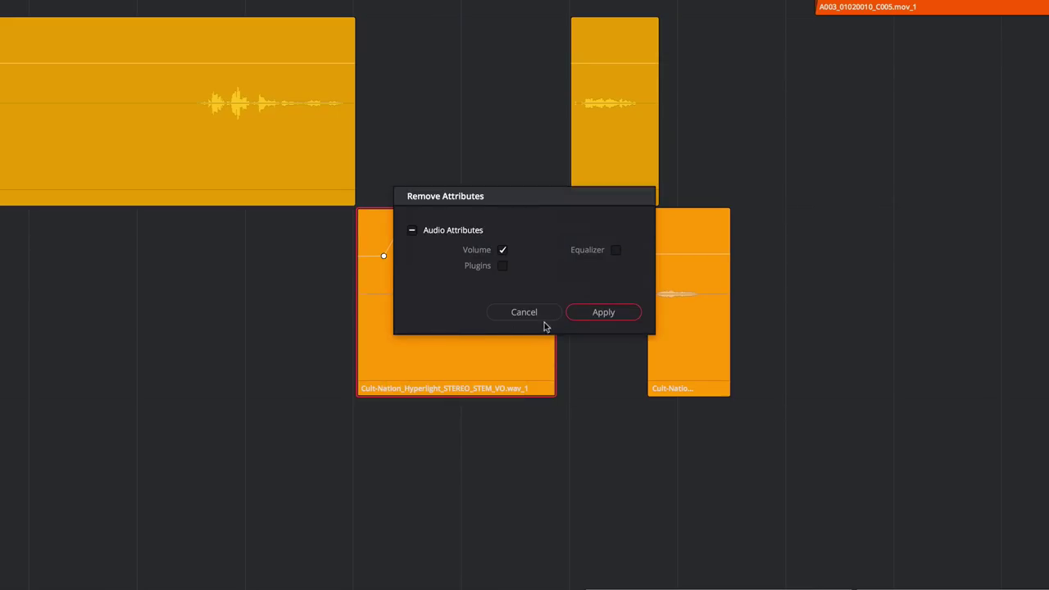
{"action": "left_click", "coordinate": [590, 314]}
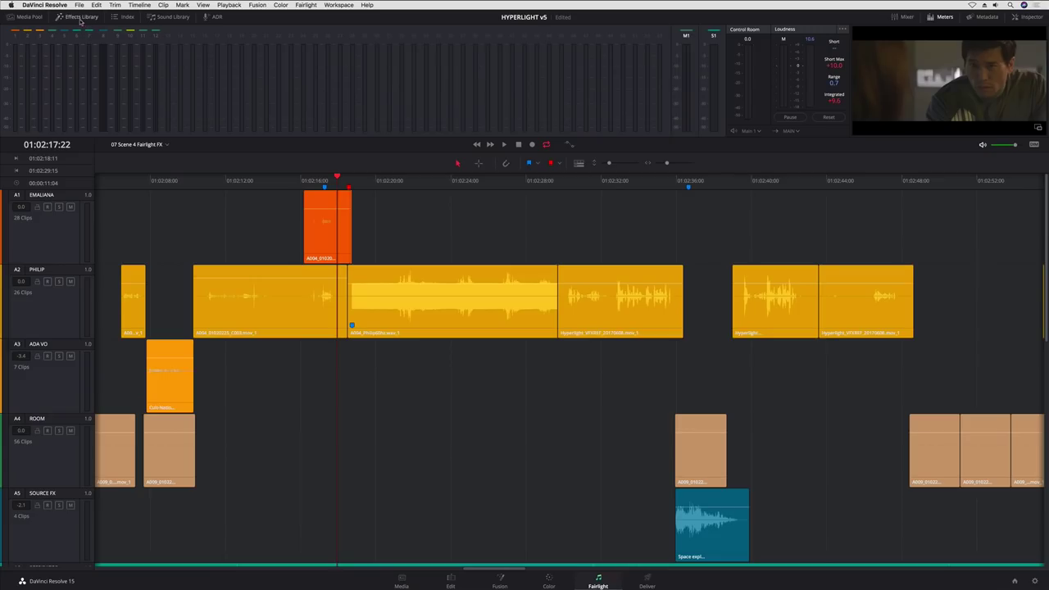
{"action": "left_click", "coordinate": [80, 16]}
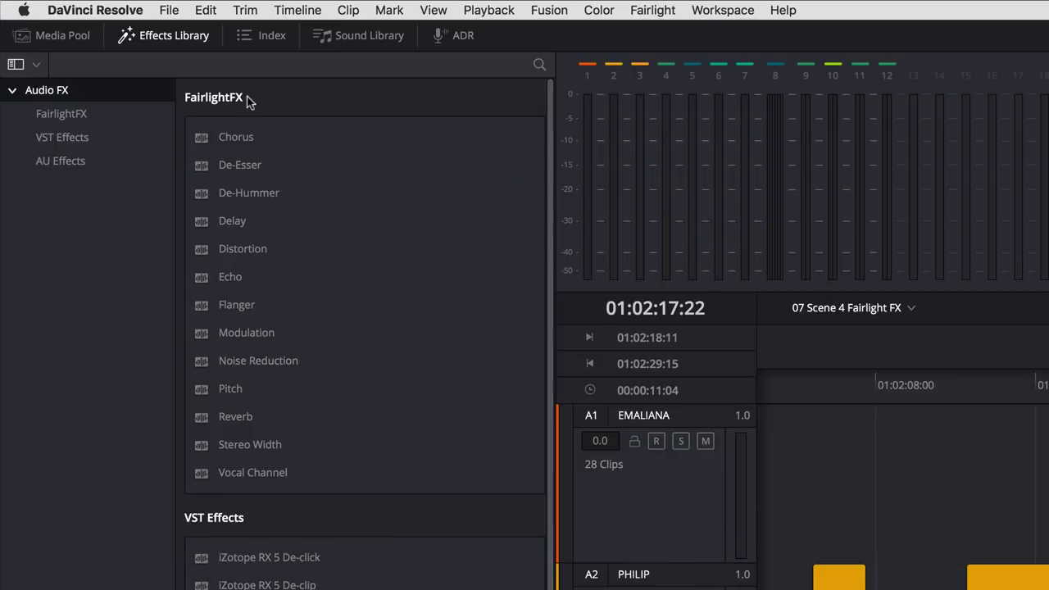
Put a De-Hummer on the Philip60hz clip at 60 Hz, Amount 23.8, and compare it bypassed
{"action": "key", "text": "space"}
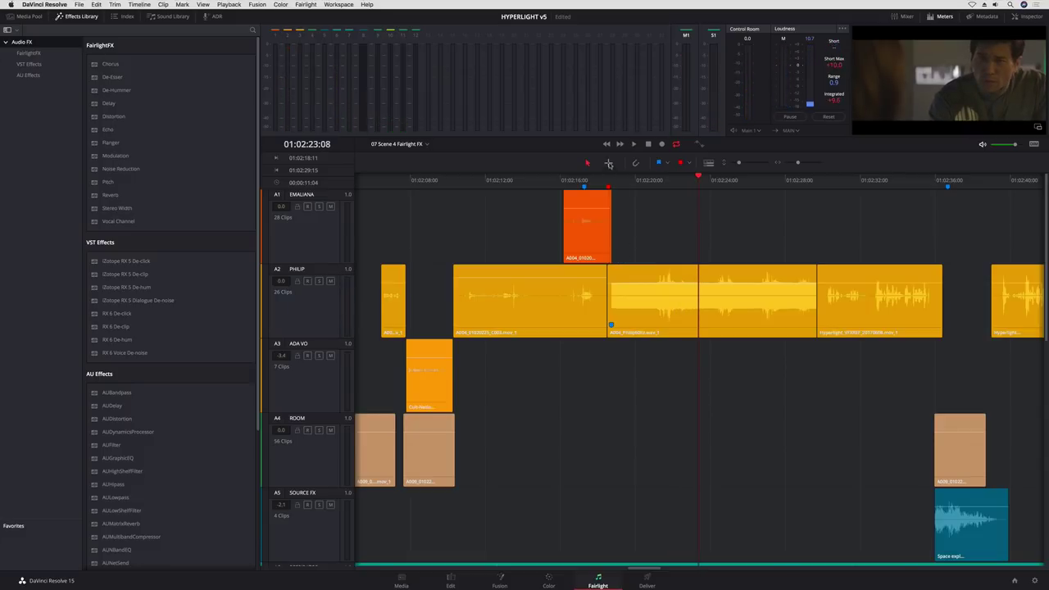
{"action": "left_click", "coordinate": [632, 277]}
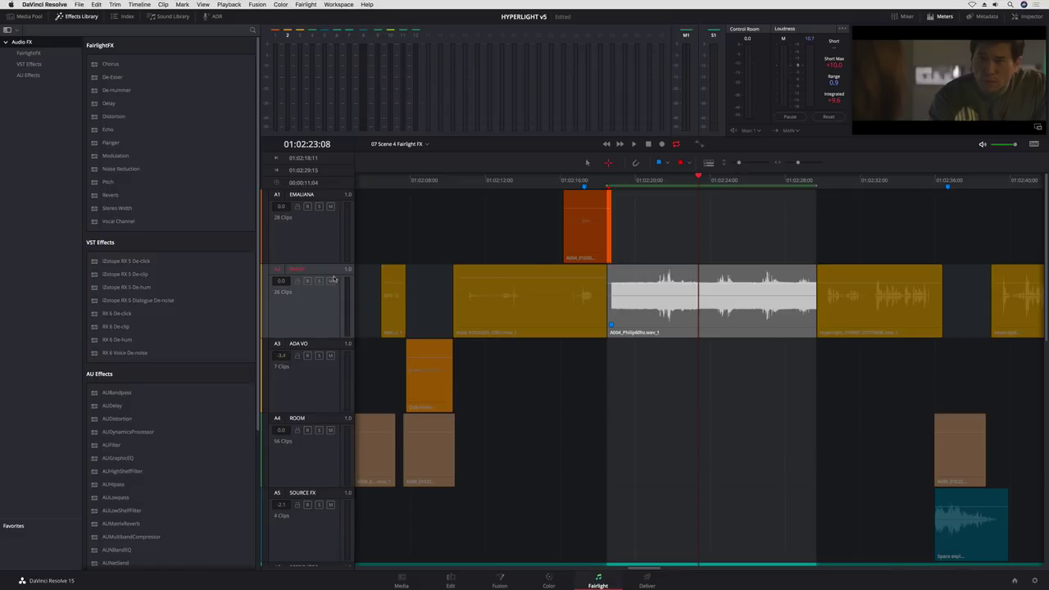
{"action": "left_click_drag", "start_coordinate": [131, 90], "coordinate": [623, 277]}
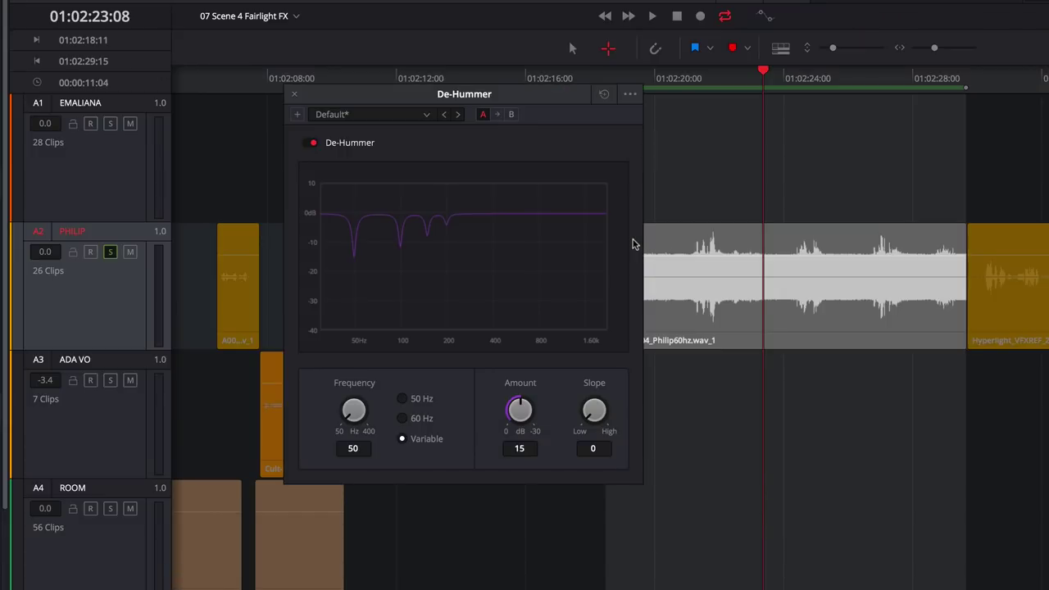
{"action": "key", "text": "space"}
{"action": "left_click_drag", "start_coordinate": [354, 409], "coordinate": [378, 407]}
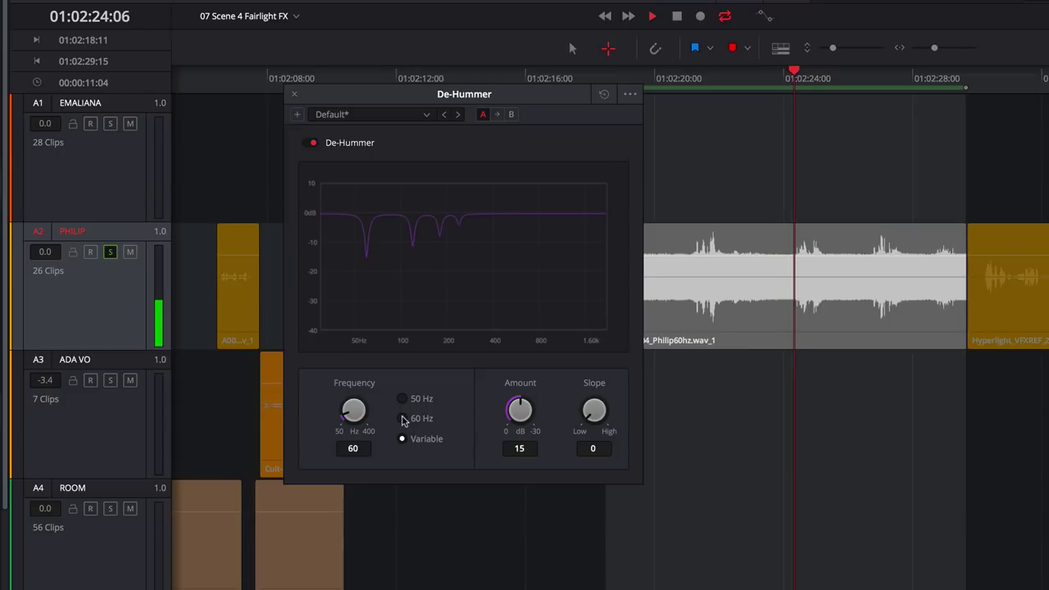
{"action": "left_click", "coordinate": [402, 419]}
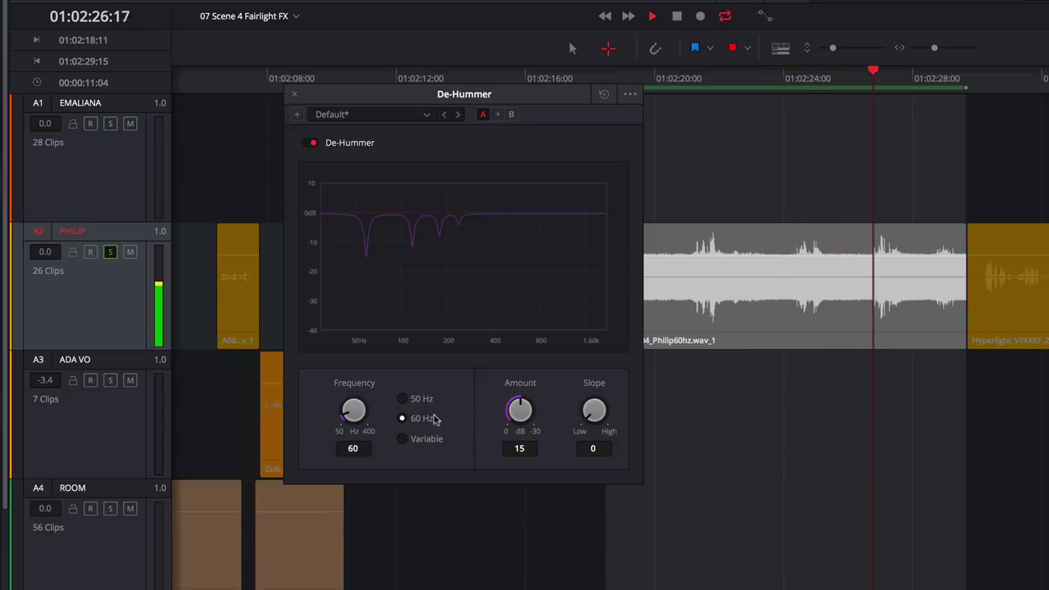
{"action": "left_click_drag", "start_coordinate": [515, 410], "coordinate": [577, 393]}
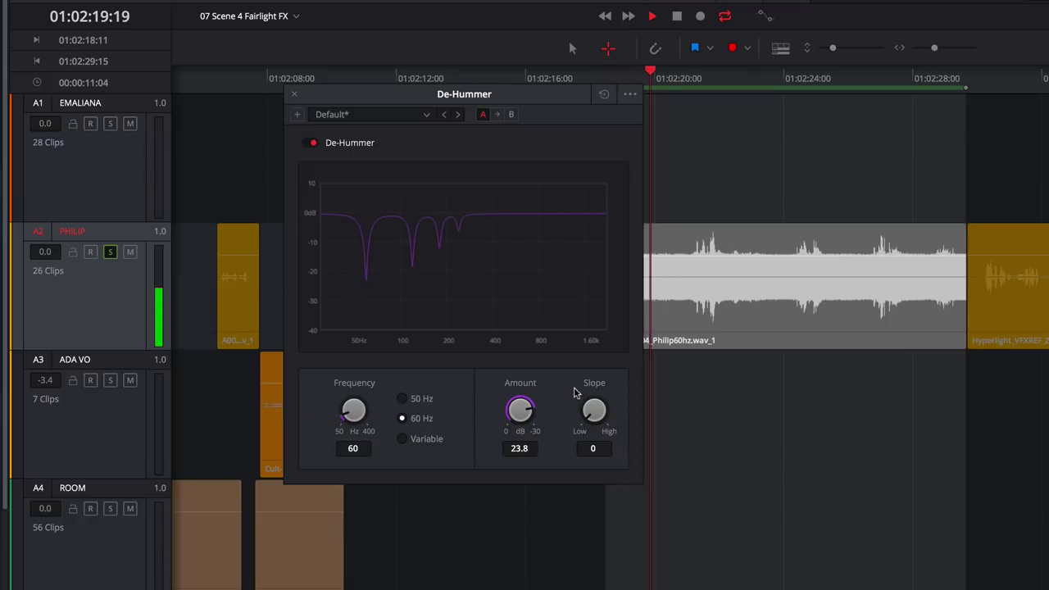
{"action": "left_click", "coordinate": [308, 143]}
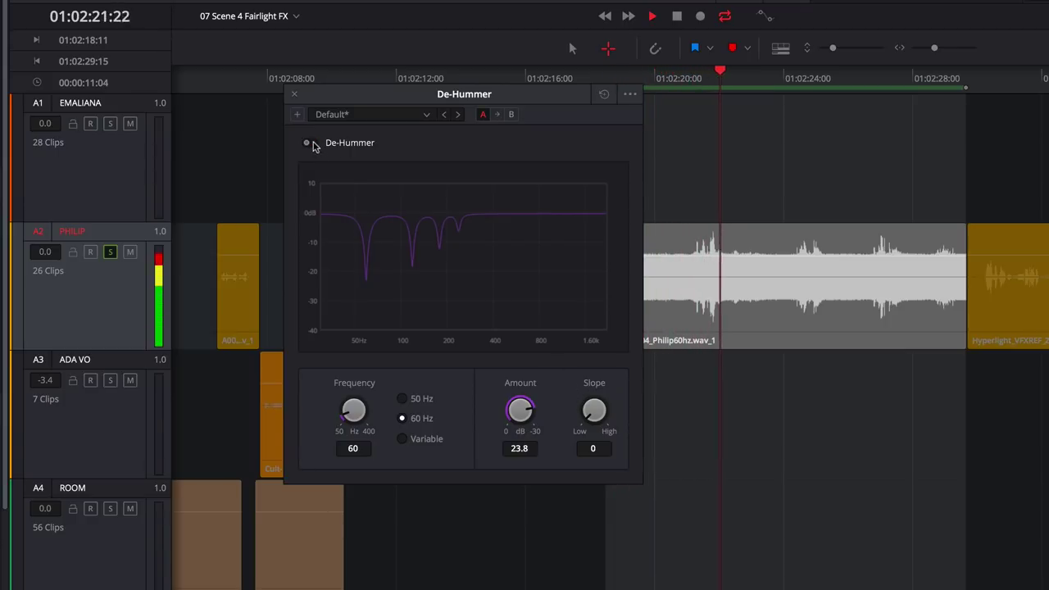
{"action": "left_click", "coordinate": [308, 143]}
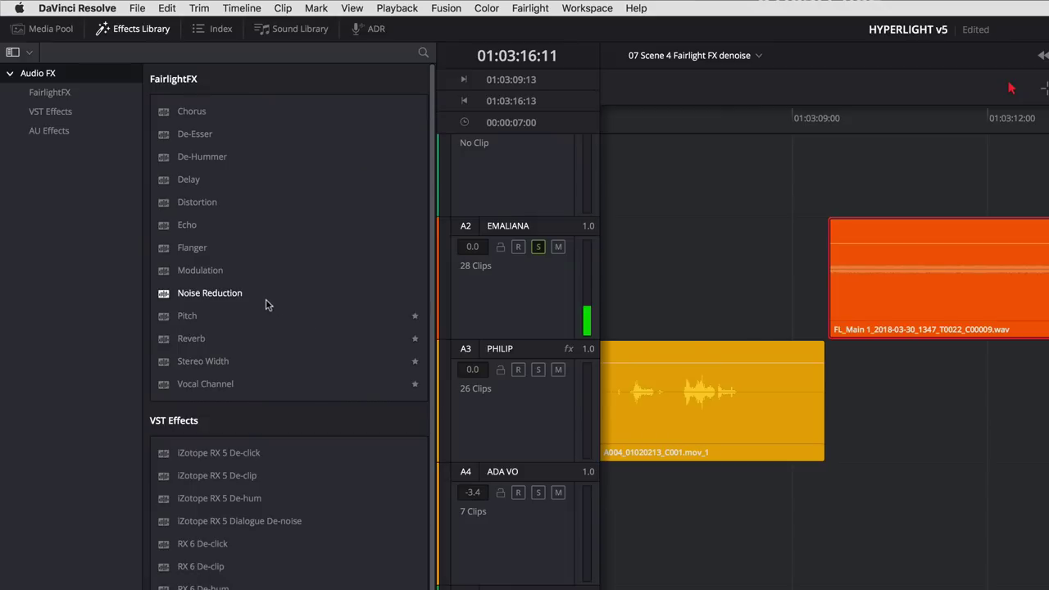
Add learned Noise Reduction to the EMALIANA clip with Dry/Wet near 96, then adjust MUSIC2's Stereo Width
{"action": "left_click_drag", "start_coordinate": [265, 305], "coordinate": [928, 248]}
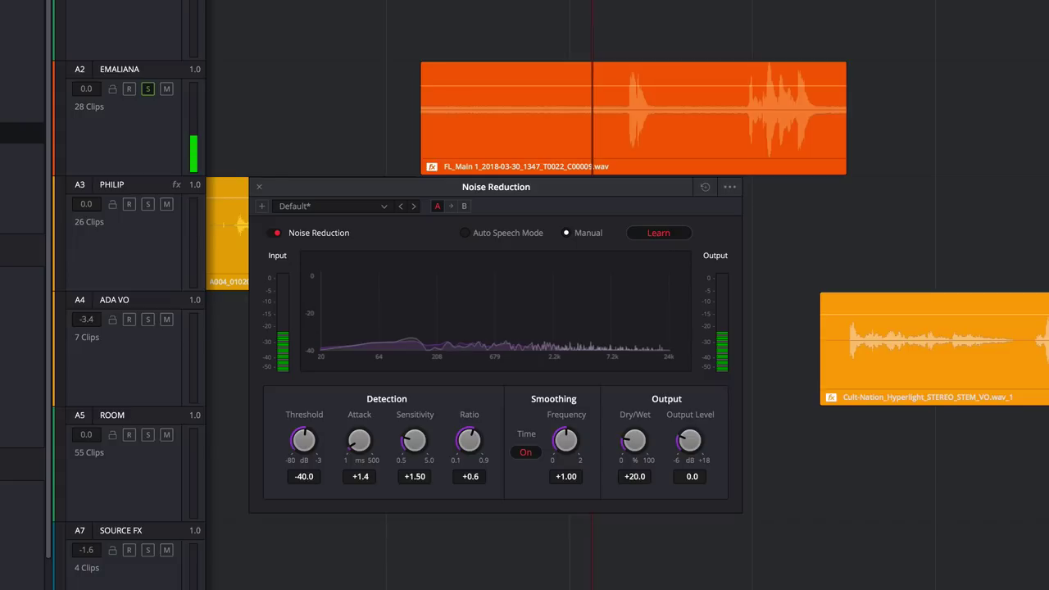
{"action": "left_click", "coordinate": [636, 234]}
{"action": "left_click_drag", "start_coordinate": [635, 443], "coordinate": [762, 376]}
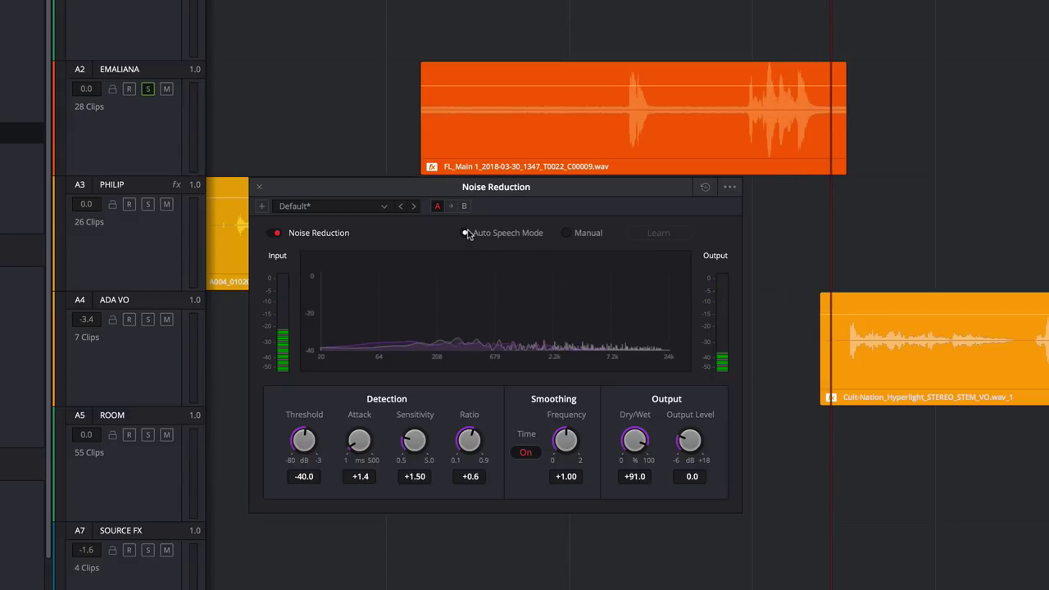
{"action": "left_click", "coordinate": [597, 167]}
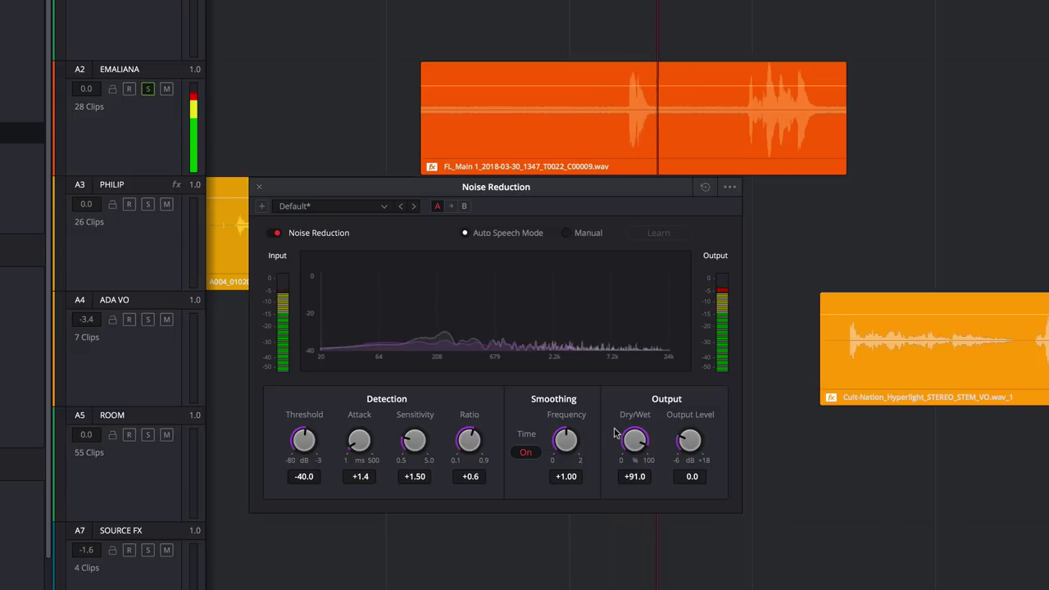
{"action": "left_click_drag", "start_coordinate": [628, 442], "coordinate": [636, 424]}
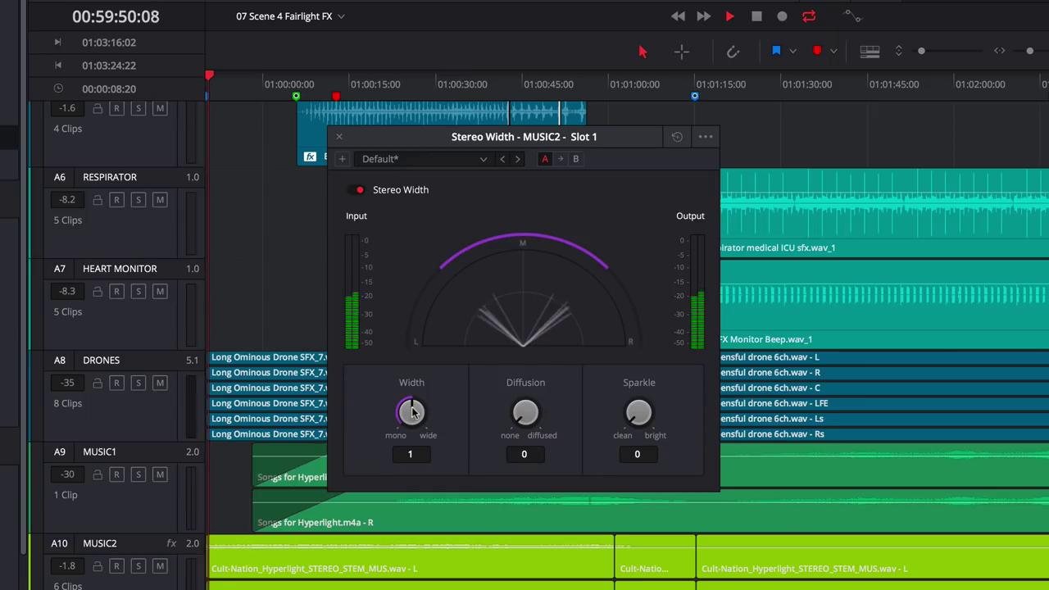
{"action": "left_click_drag", "start_coordinate": [411, 412], "coordinate": [437, 419]}
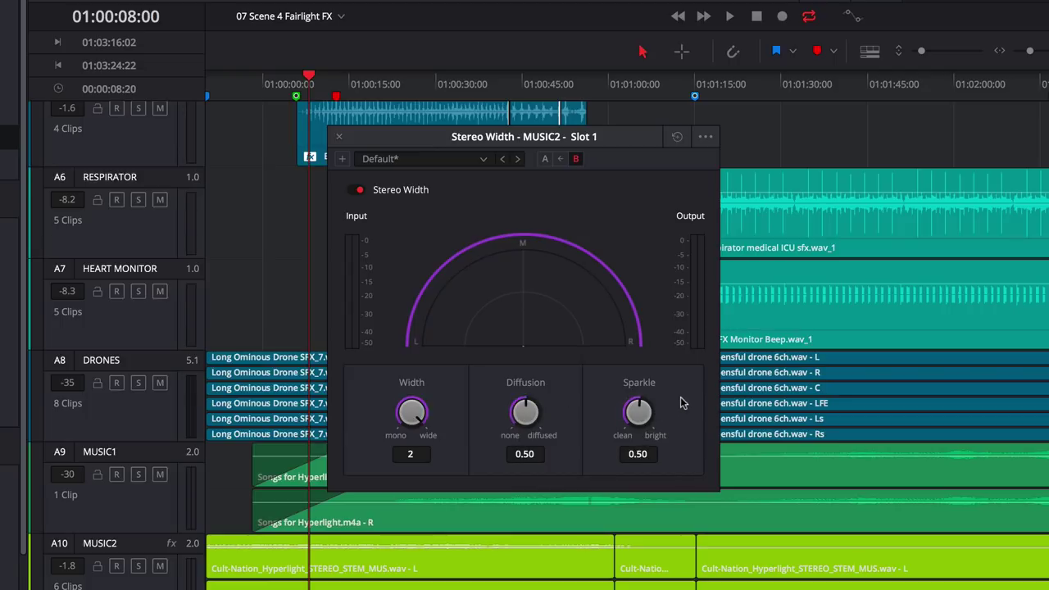
During playback, A/B-compare flat Stereo Width against Width 2, Diffusion 0.50, Sparkle 0.50
{"action": "key", "text": "space"}
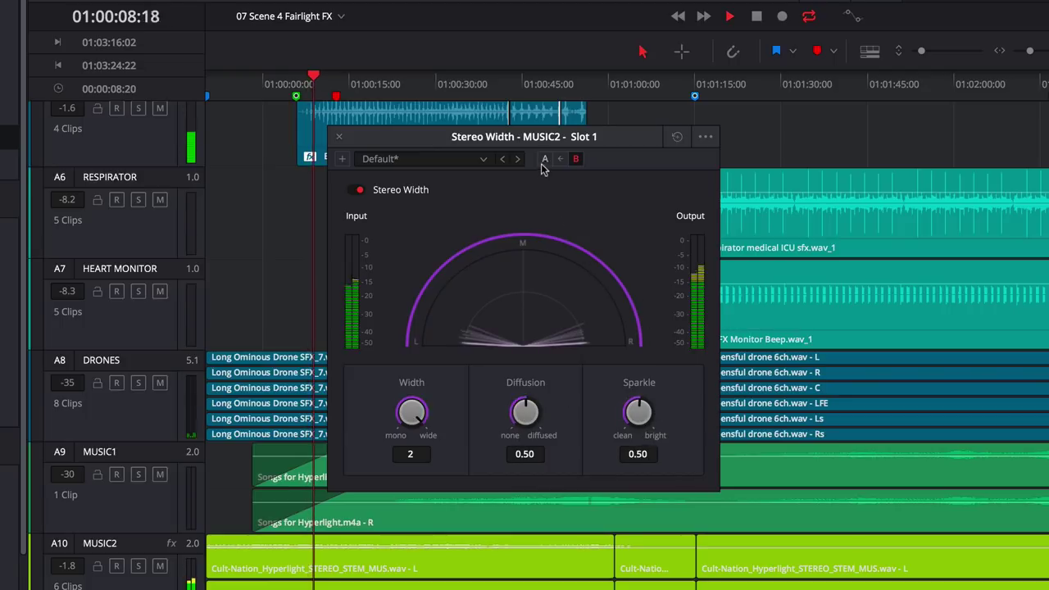
{"action": "left_click", "coordinate": [544, 159]}
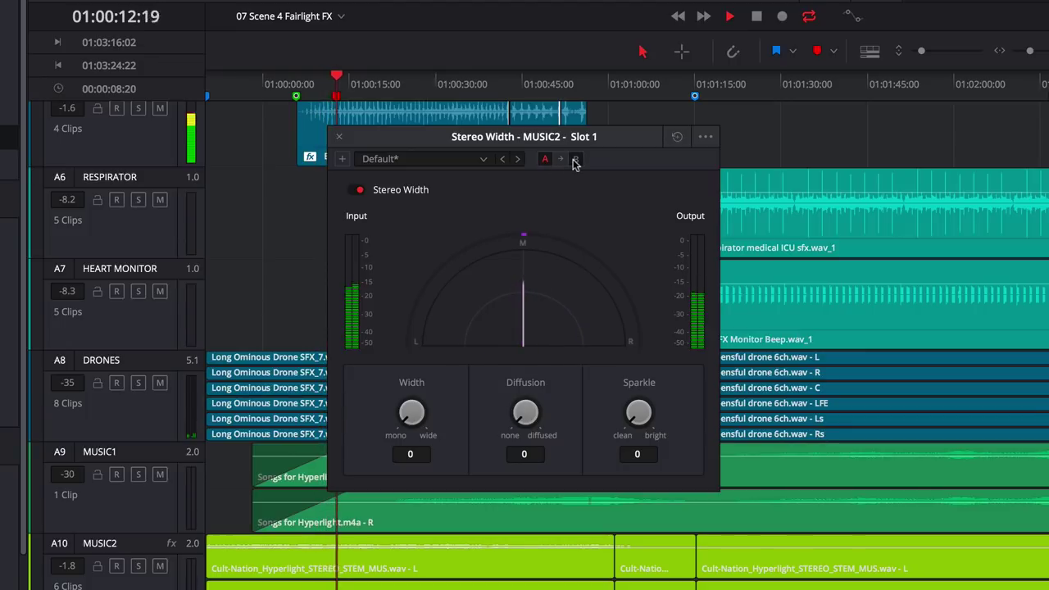
{"action": "left_click", "coordinate": [576, 159]}
{"action": "key", "text": "space"}
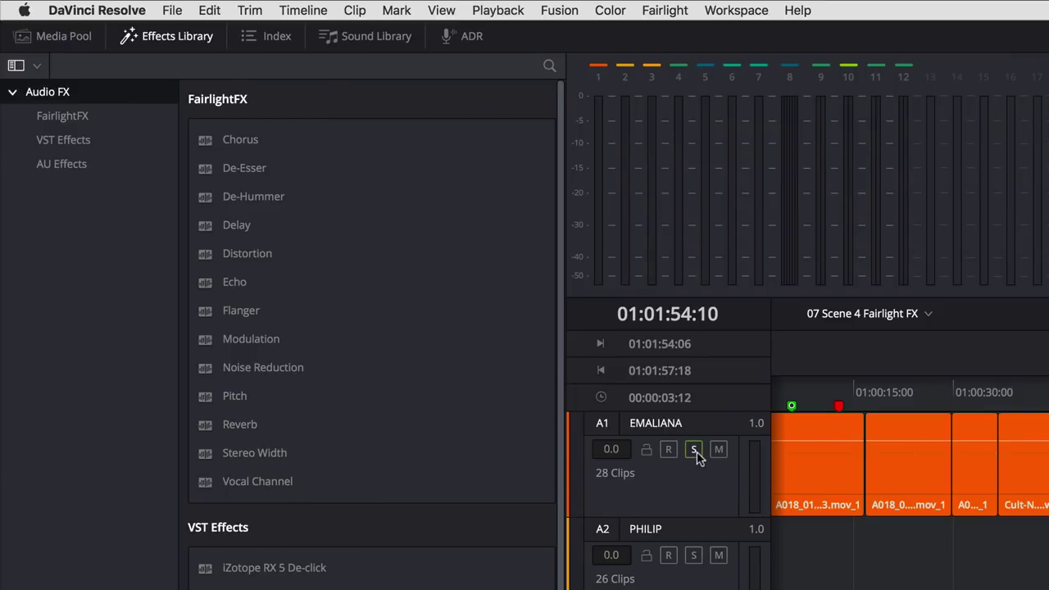
Solo the EMALIANA track, add a De-Esser to it, and play an EMALIANA clip
{"action": "left_click", "coordinate": [694, 449]}
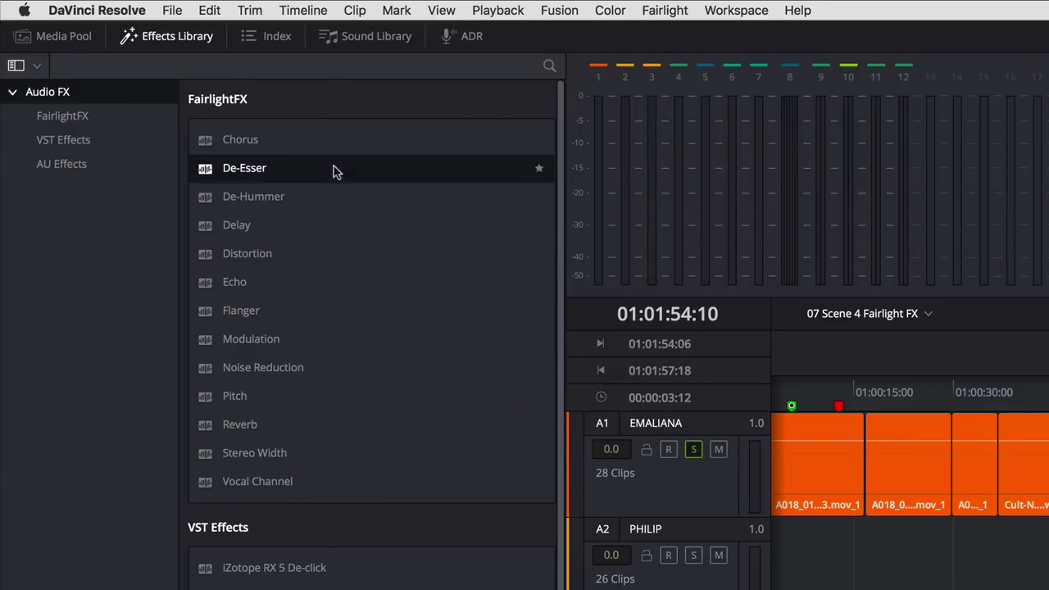
{"action": "left_click_drag", "start_coordinate": [442, 308], "coordinate": [664, 478]}
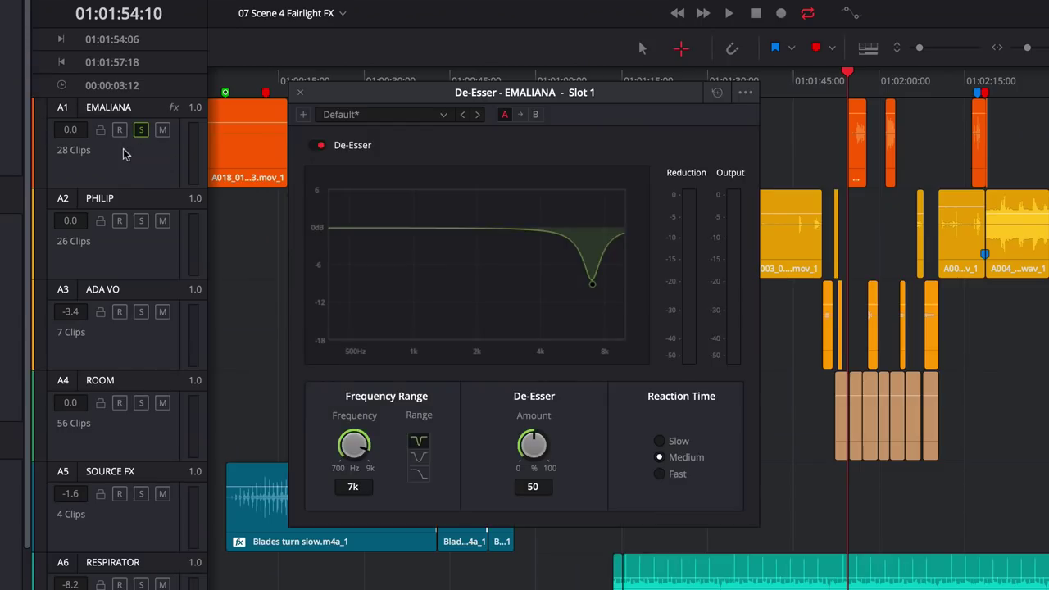
{"action": "left_click", "coordinate": [858, 156]}
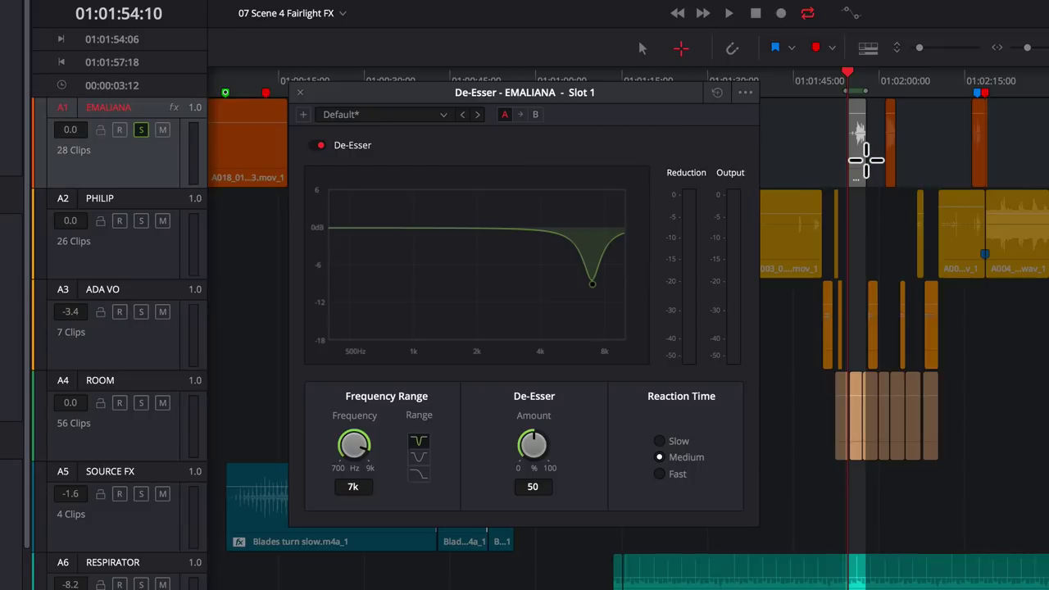
{"action": "key", "text": "space"}
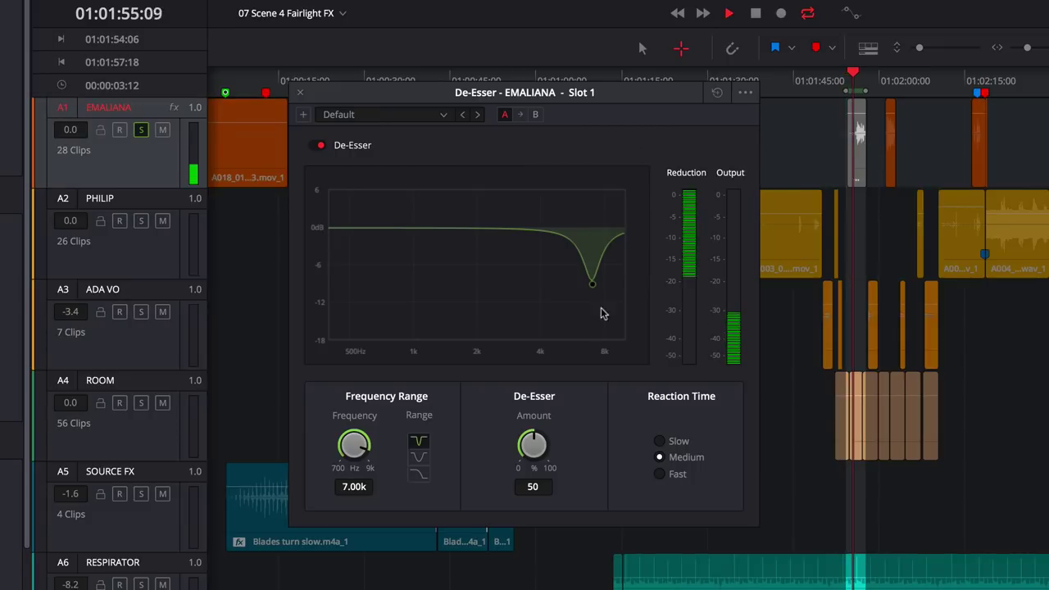
Tune the De-Esser to a narrow notch at about 3.98k with Amount 59
{"action": "left_click", "coordinate": [419, 456]}
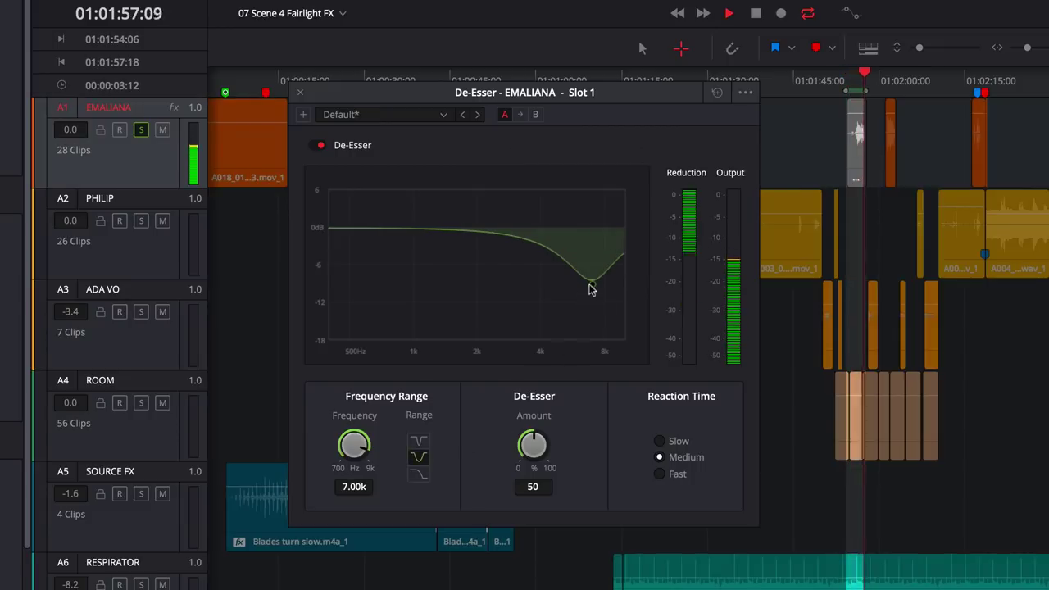
{"action": "left_click_drag", "start_coordinate": [596, 287], "coordinate": [539, 335]}
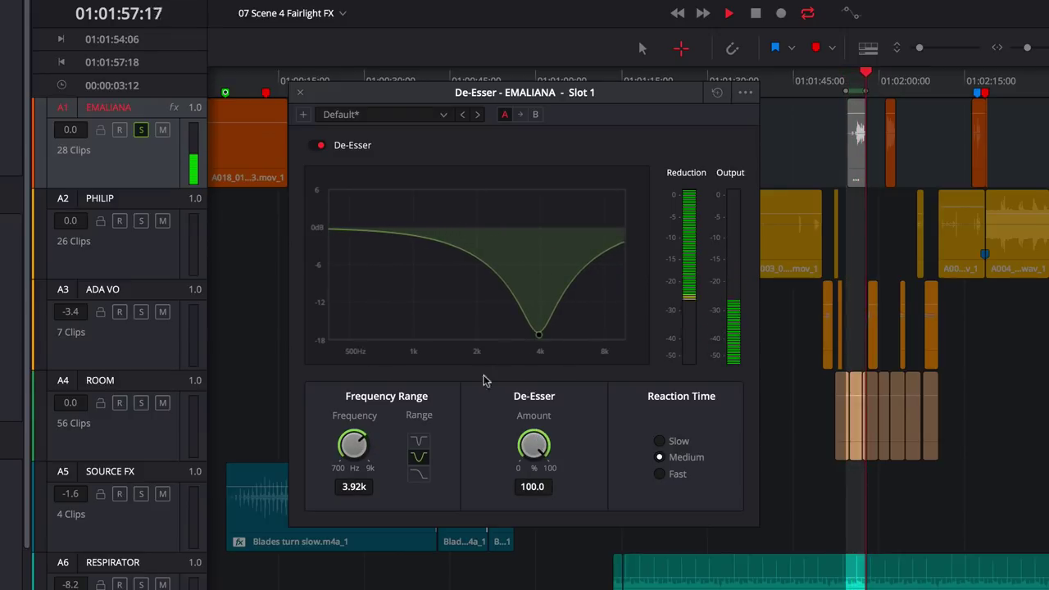
{"action": "left_click", "coordinate": [419, 441]}
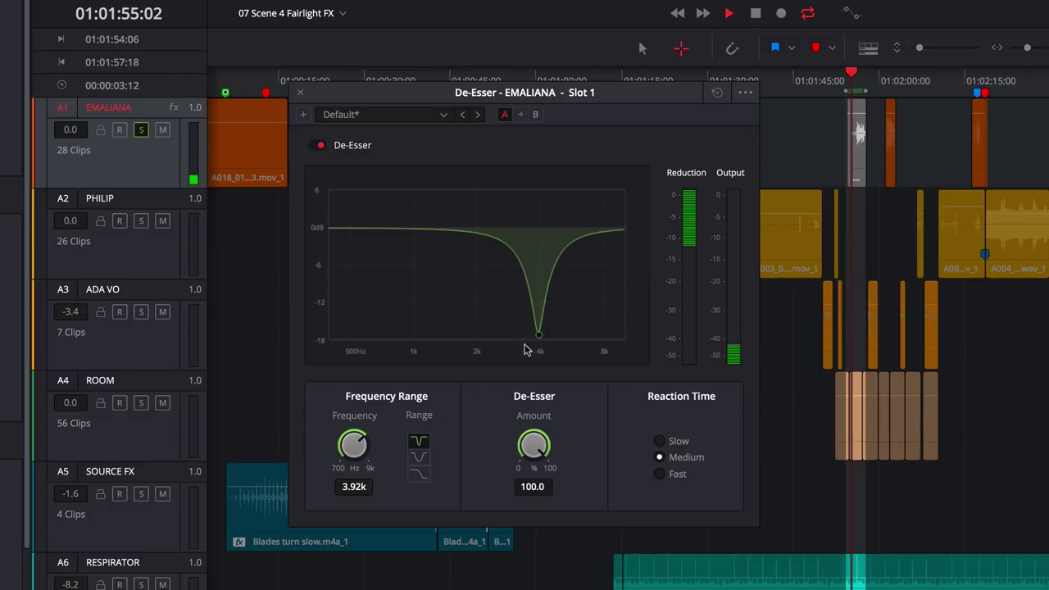
{"action": "left_click_drag", "start_coordinate": [538, 338], "coordinate": [541, 287]}
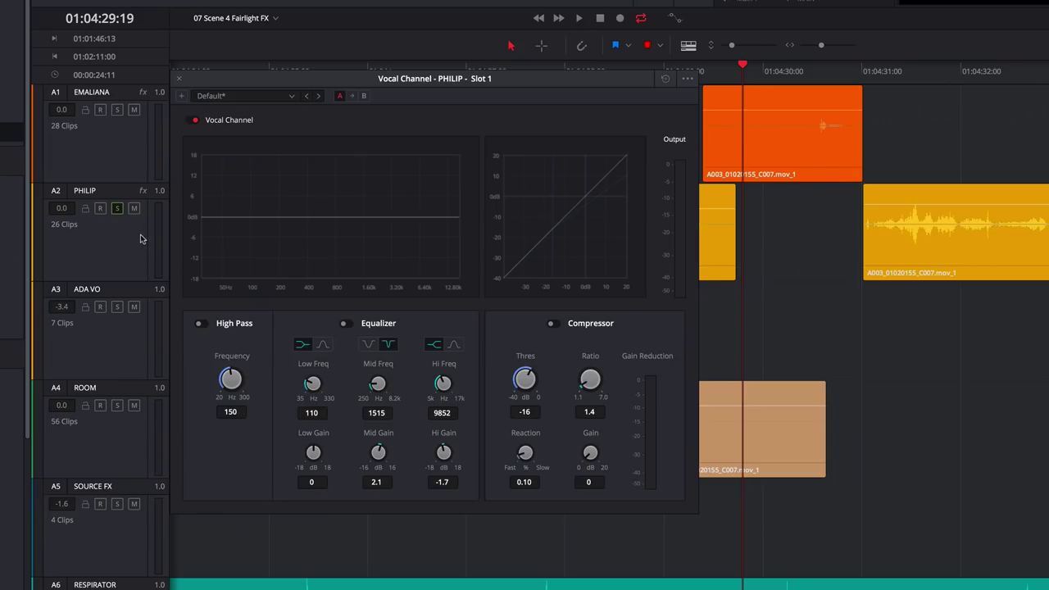
Enable the High Pass, Equalizer and Compressor sections of PHILIP's Vocal Channel while the dialogue plays
{"action": "key", "text": "space"}
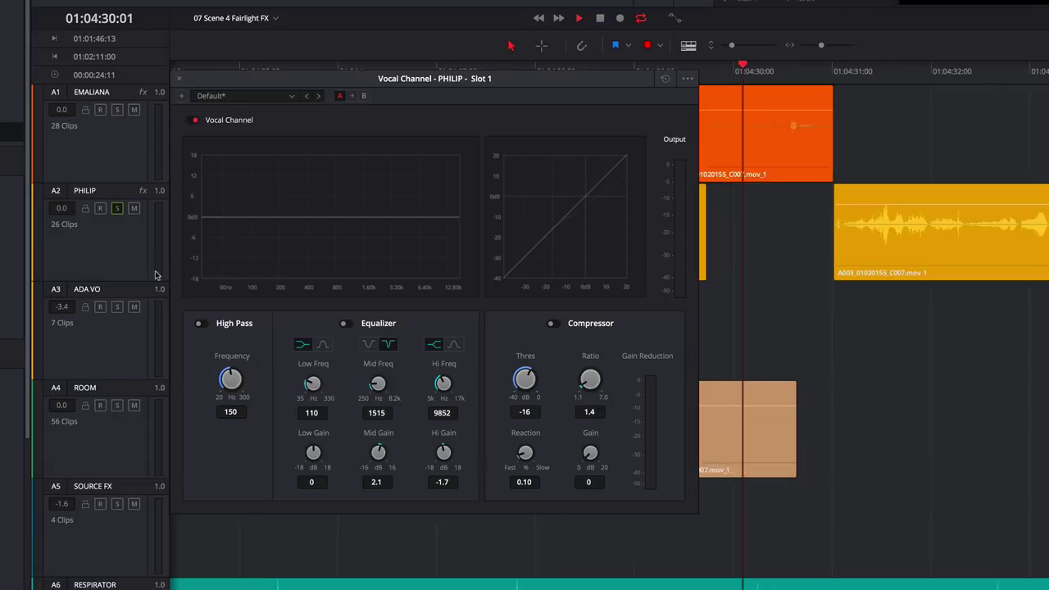
{"action": "left_click", "coordinate": [200, 323]}
{"action": "left_click", "coordinate": [348, 324]}
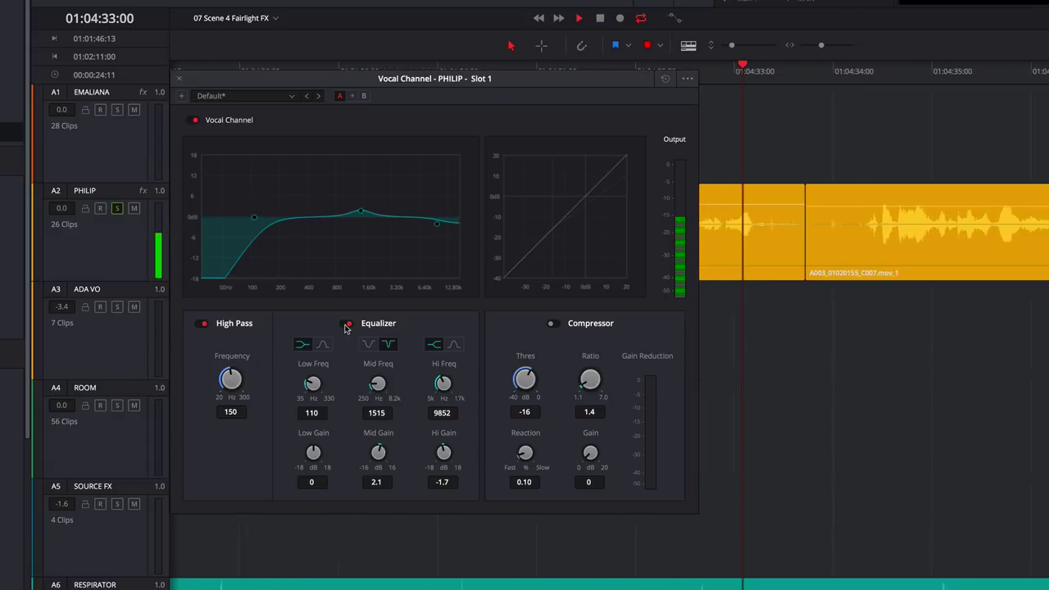
{"action": "left_click", "coordinate": [553, 325]}
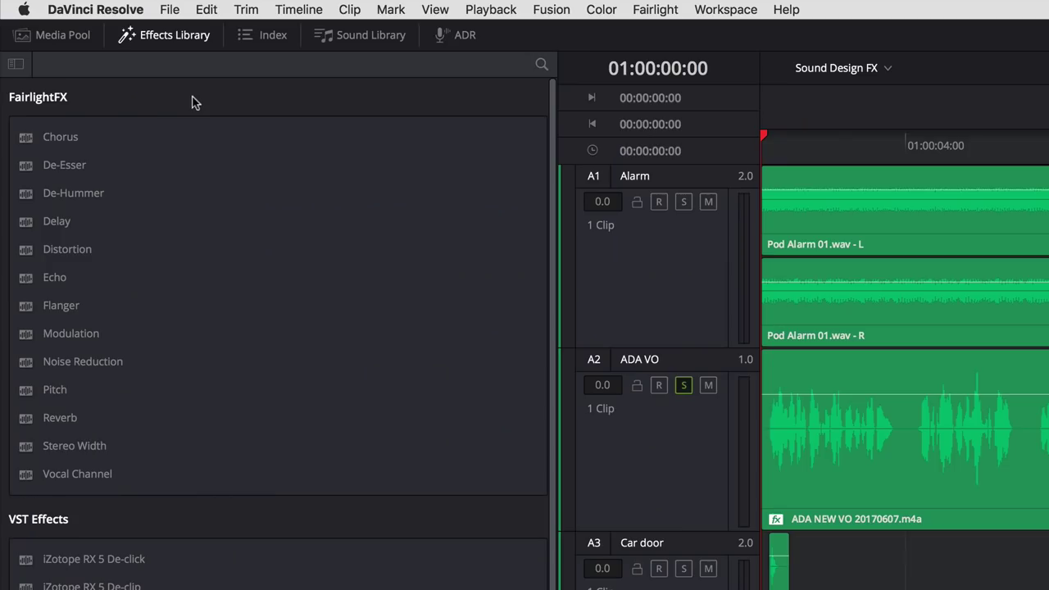
Review the oscillator test-tone frequency and level in Oscillator Settings, then close the panel
{"action": "left_click", "coordinate": [641, 11]}
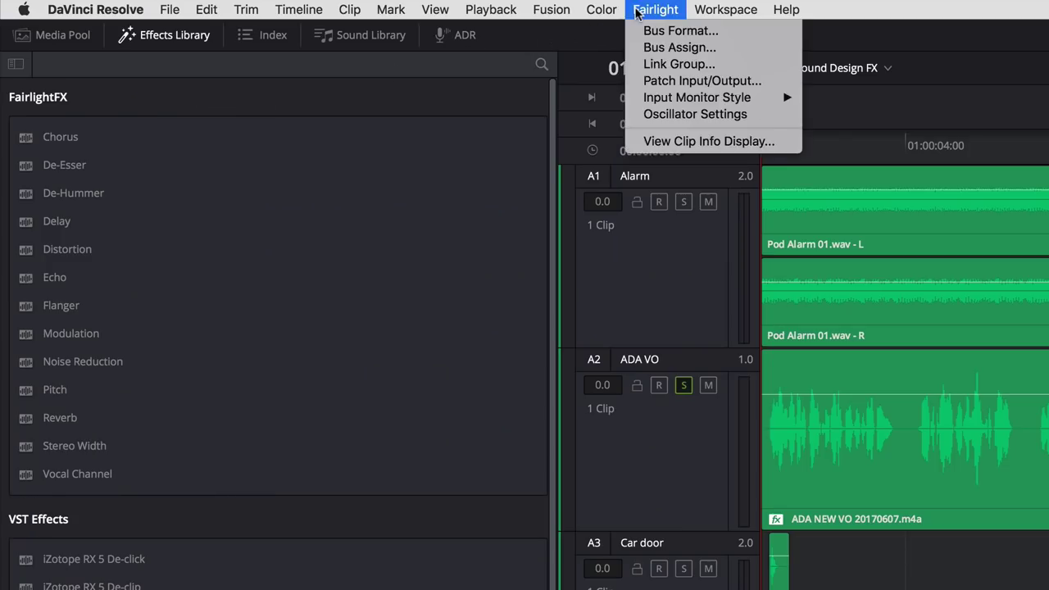
{"action": "left_click", "coordinate": [648, 115]}
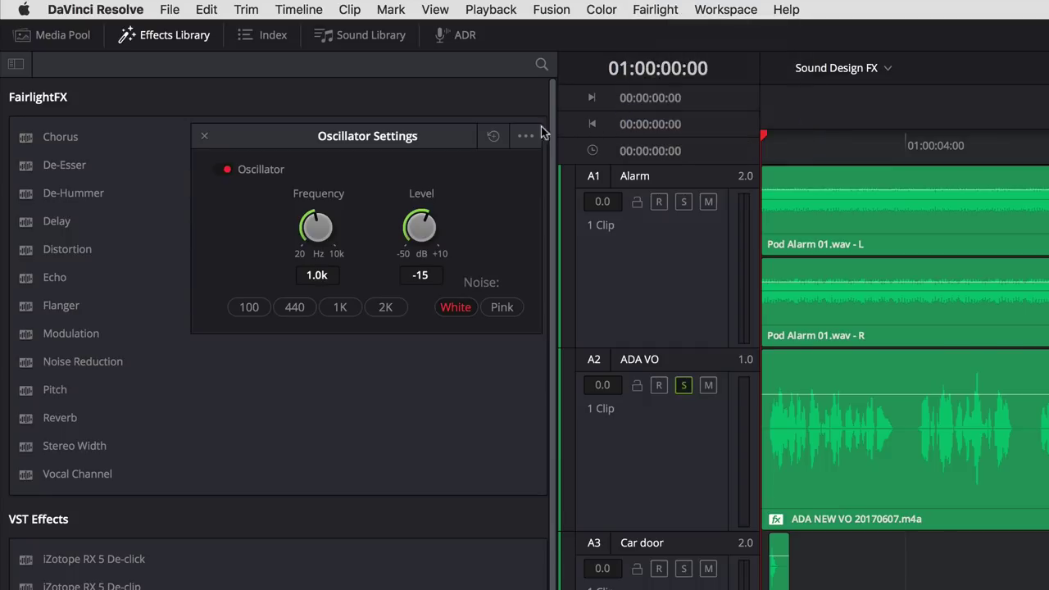
{"action": "left_click", "coordinate": [203, 137]}
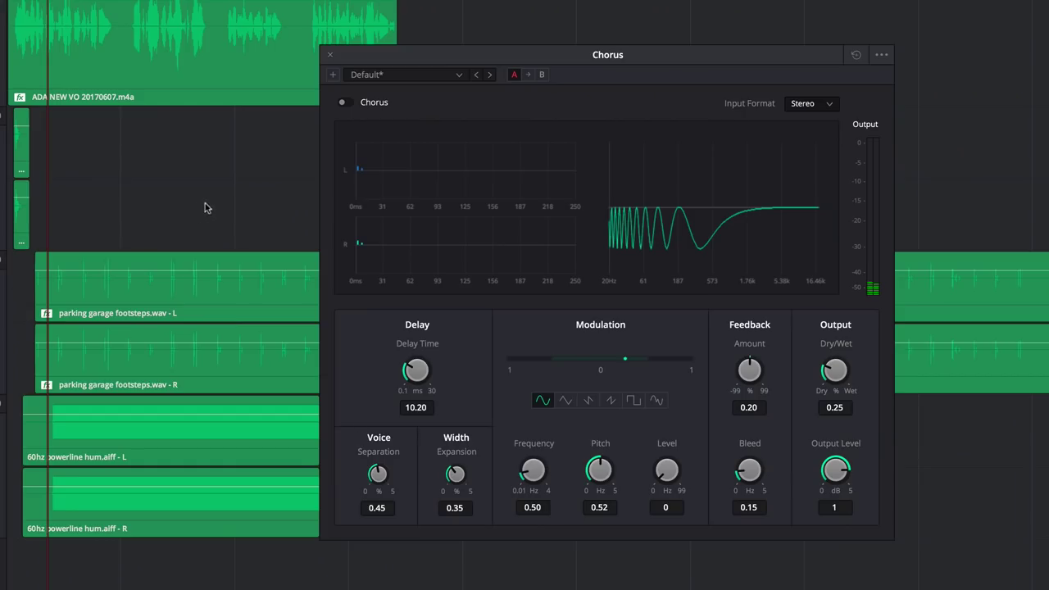
Switch on the Chorus effect during playback
{"action": "left_click", "coordinate": [345, 104]}
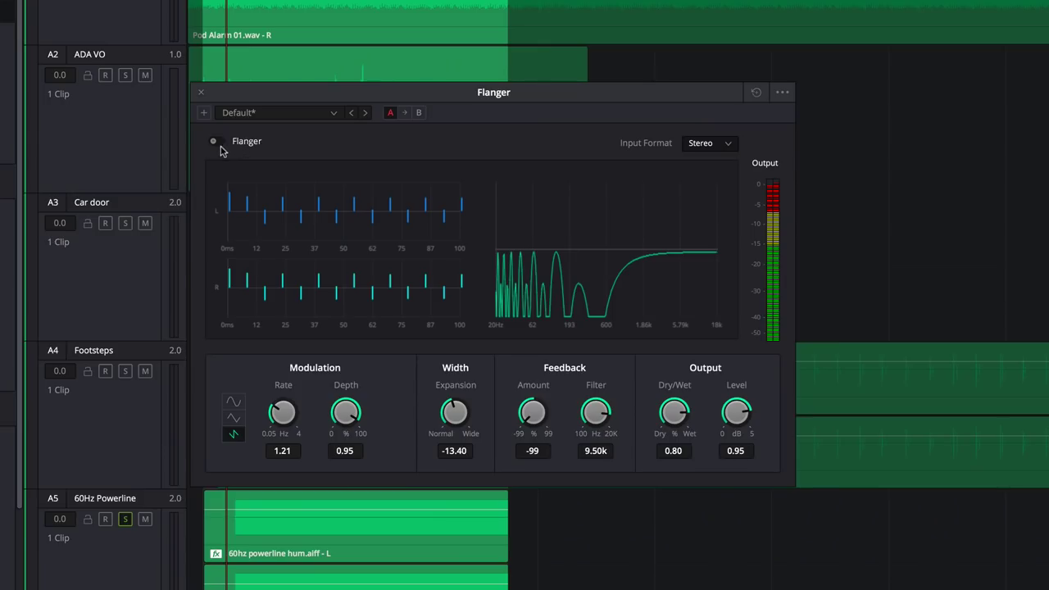
Enable the Flanger with Rate 4, then set the Powerline Modulation rate to 0.75
{"action": "left_click", "coordinate": [215, 143]}
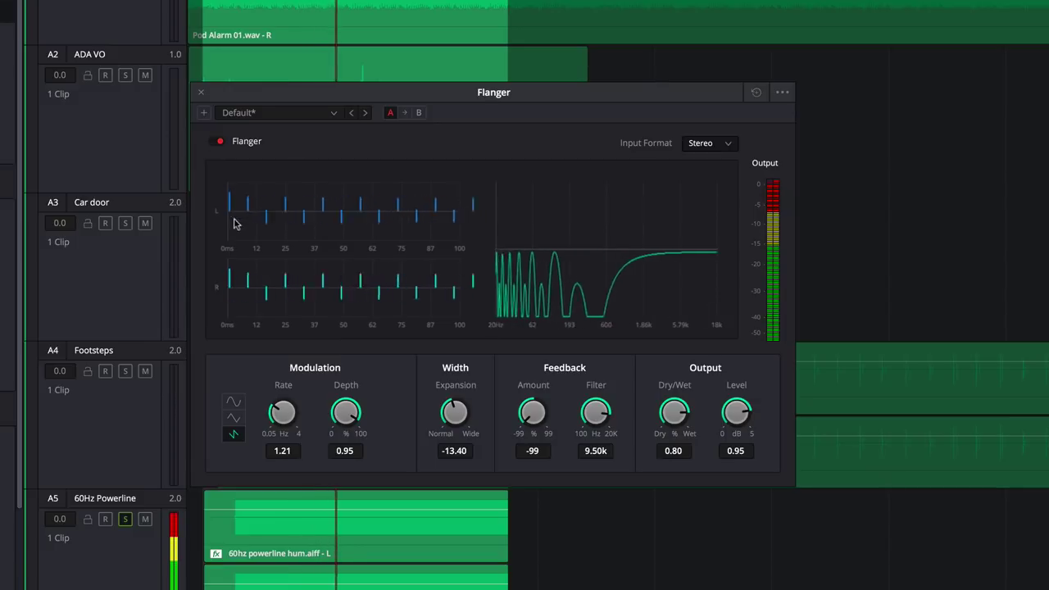
{"action": "left_click_drag", "start_coordinate": [282, 412], "coordinate": [502, 397]}
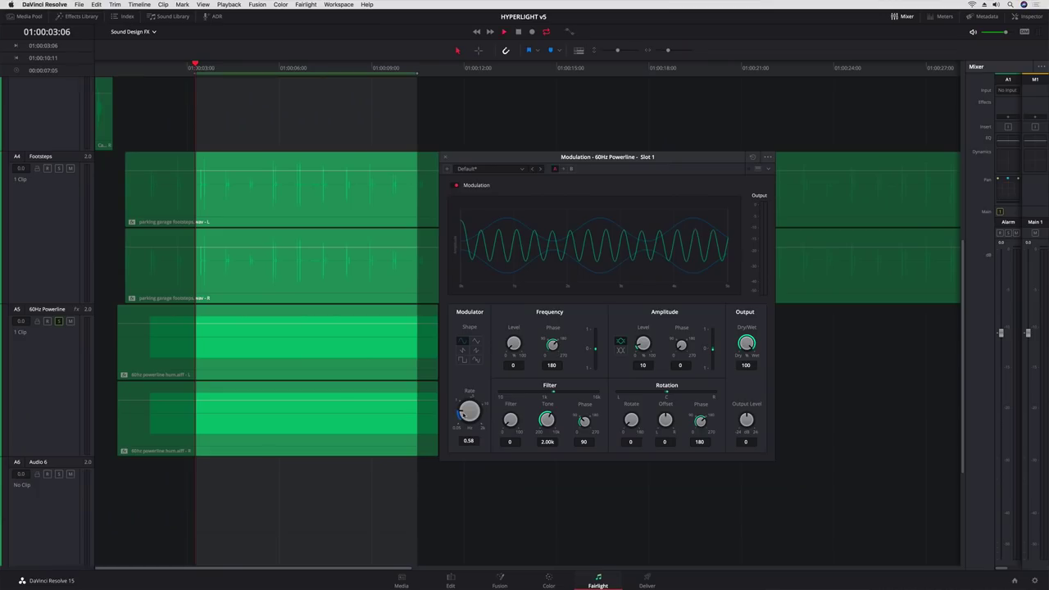
{"action": "left_click_drag", "start_coordinate": [460, 414], "coordinate": [460, 412]}
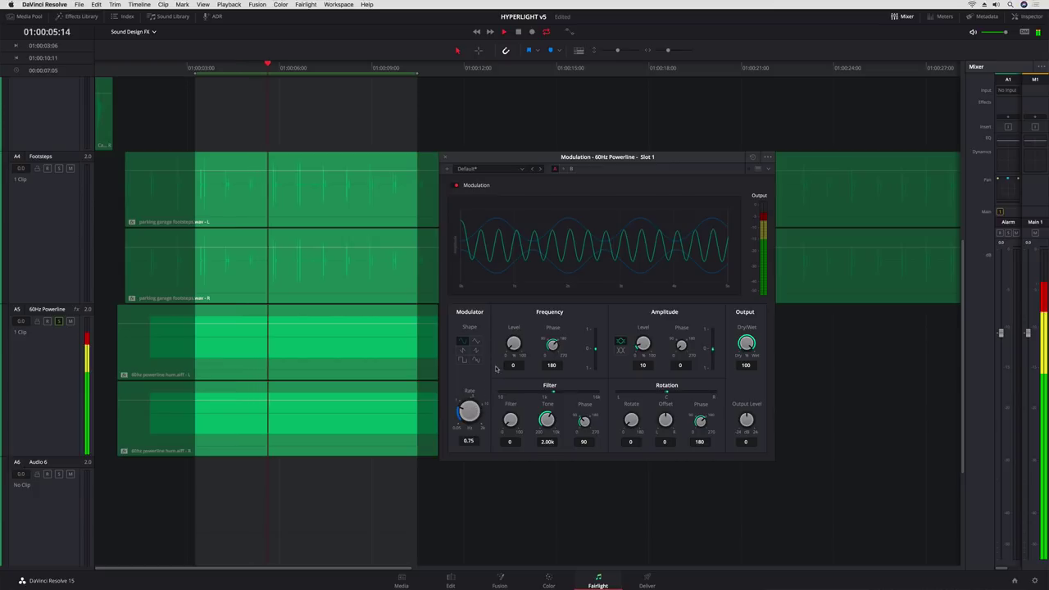
Set Modulation rate 2.35, frequency level 20.9, amplitude 37.2 and rotate 64.5
{"action": "left_click_drag", "start_coordinate": [513, 348], "coordinate": [542, 325]}
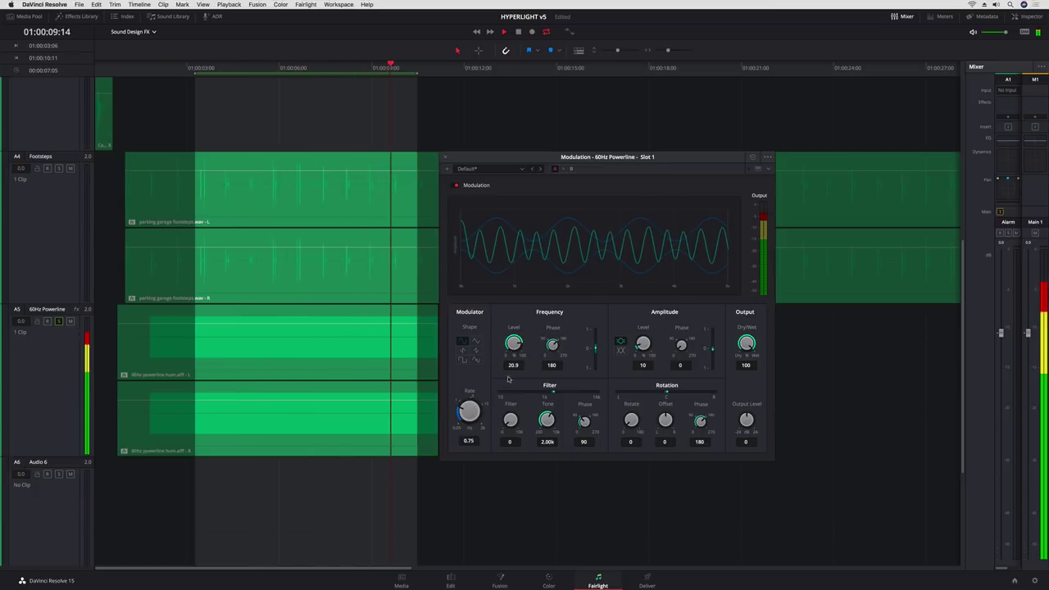
{"action": "mouse_move", "coordinate": [469, 411]}
{"action": "left_mouse_down"}
{"action": "mouse_move", "coordinate": [482, 398]}
{"action": "mouse_move", "coordinate": [542, 414]}
{"action": "mouse_move", "coordinate": [510, 419]}
{"action": "mouse_move", "coordinate": [547, 423]}
{"action": "mouse_move", "coordinate": [533, 412]}
{"action": "mouse_move", "coordinate": [562, 410]}
{"action": "left_mouse_up"}
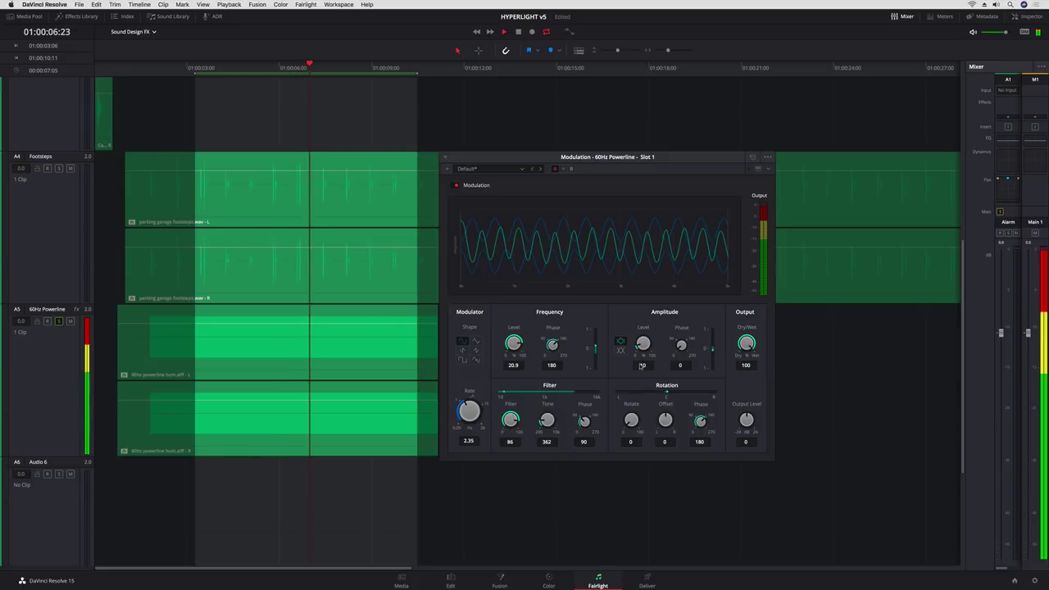
{"action": "left_click_drag", "start_coordinate": [642, 343], "coordinate": [681, 327]}
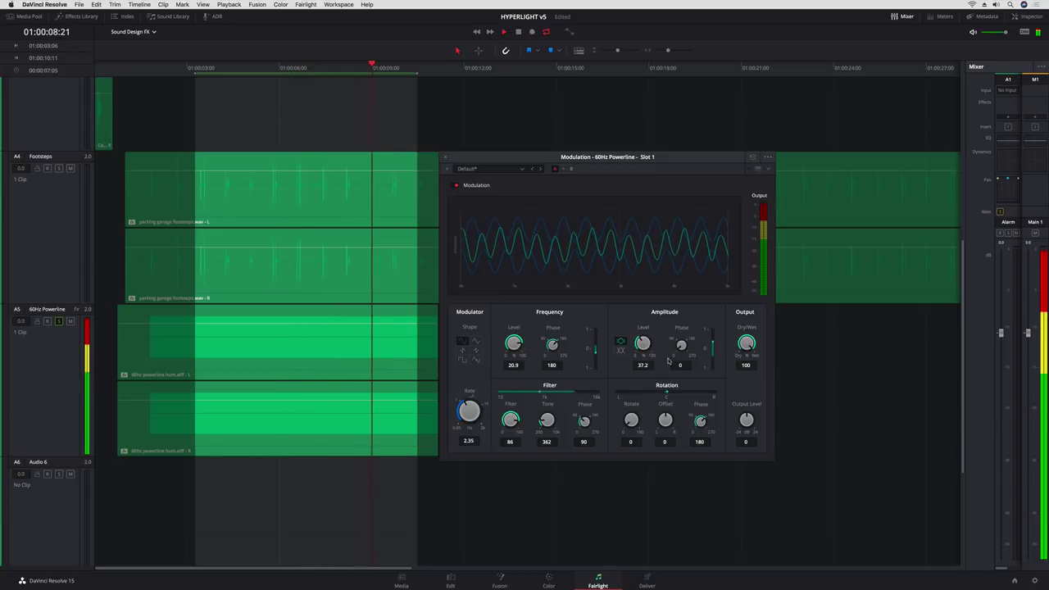
{"action": "left_click_drag", "start_coordinate": [631, 420], "coordinate": [666, 391]}
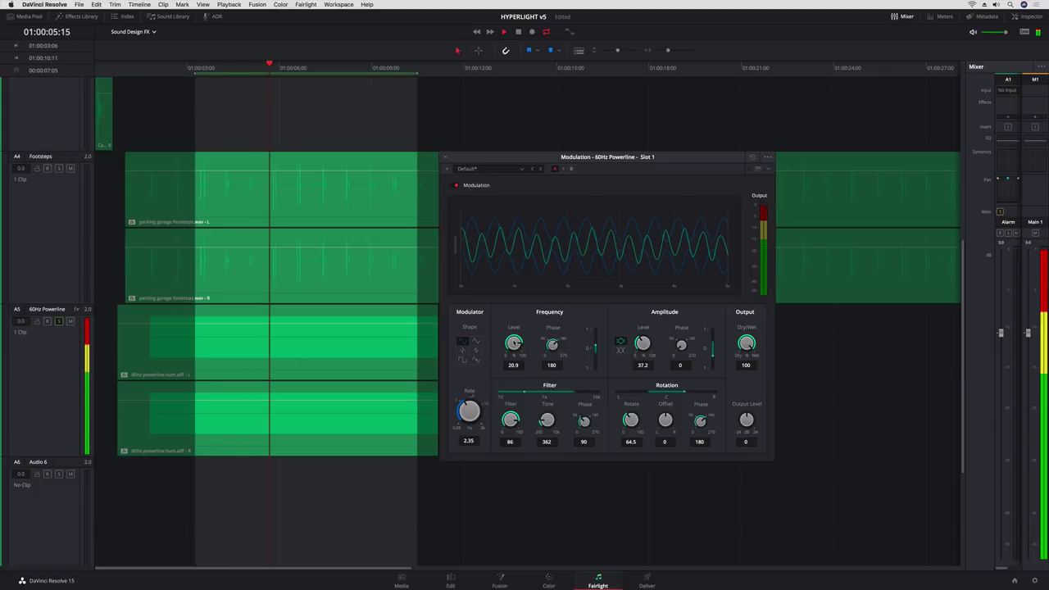
Cycle the modulator shape through sawtooth to square
{"action": "left_click", "coordinate": [476, 343]}
{"action": "left_click", "coordinate": [475, 350]}
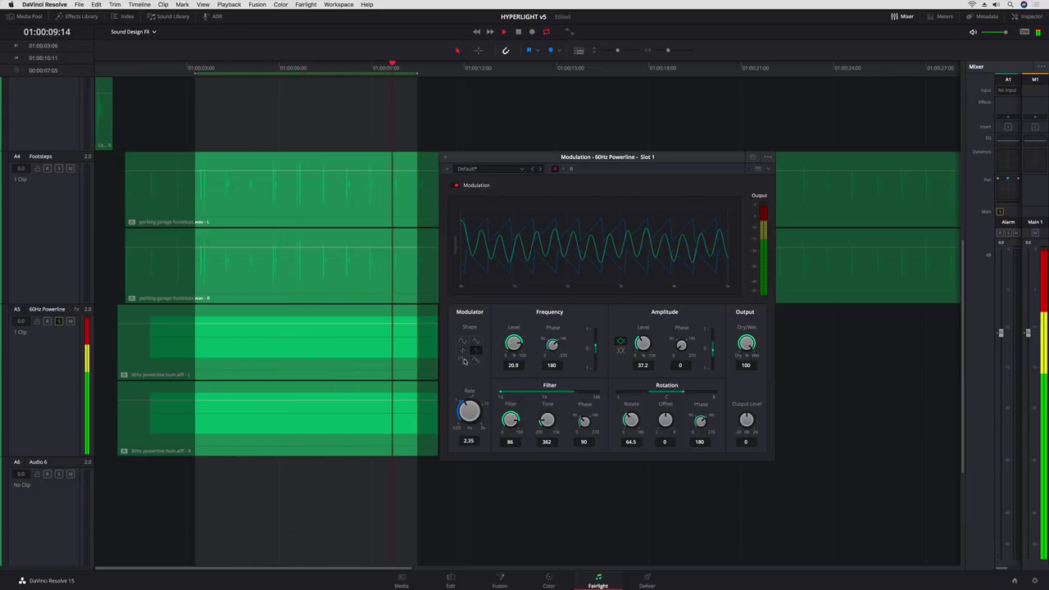
{"action": "left_click", "coordinate": [464, 360]}
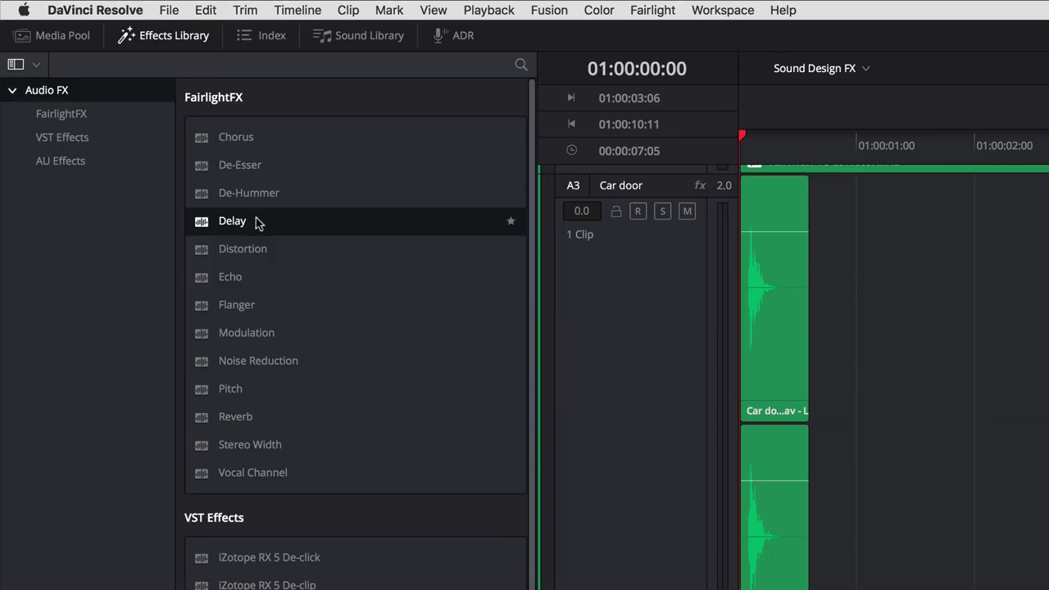
Browse Echo and Reverb, enable the footsteps' Delay, and open Emiliana's full Reverb settings
{"action": "left_click", "coordinate": [281, 285]}
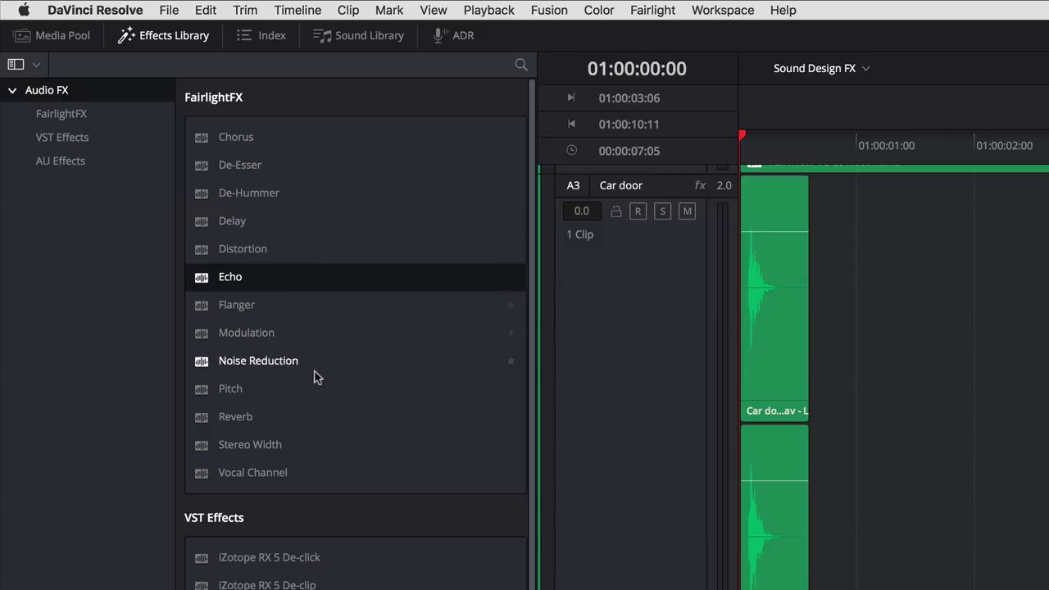
{"action": "left_click", "coordinate": [325, 416]}
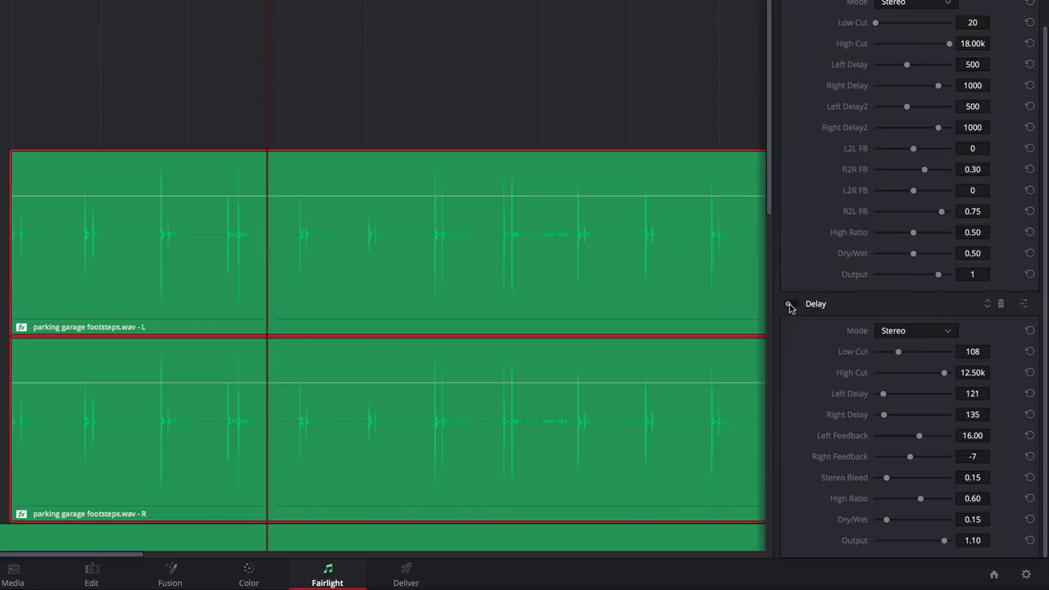
{"action": "left_click", "coordinate": [791, 305]}
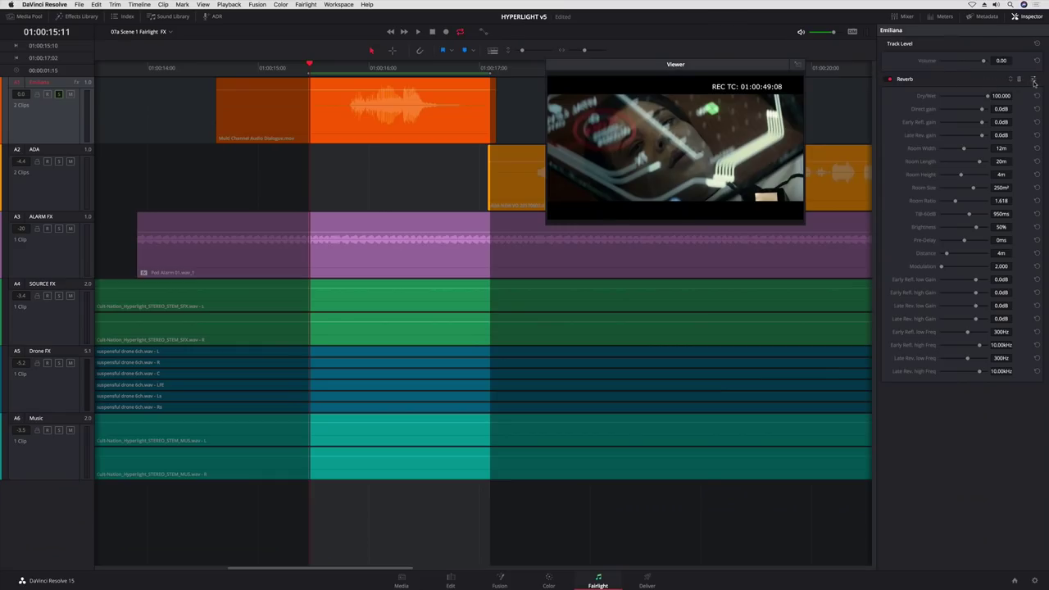
{"action": "left_click", "coordinate": [1034, 80]}
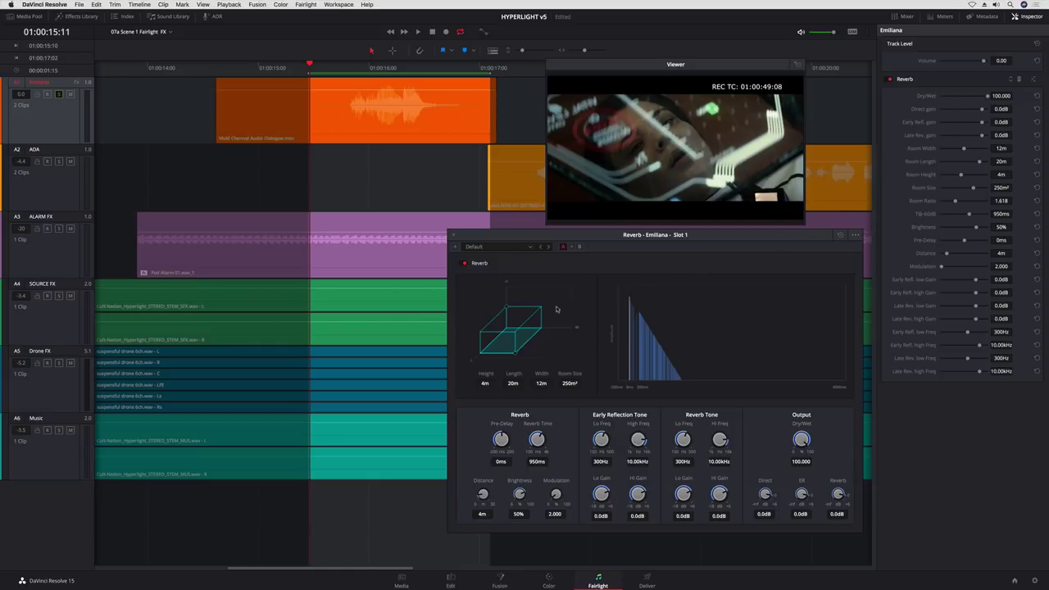
Resize Emiliana's reverb room to 2×4×4 m with 746 ms decay and about 51% Dry/Wet
{"action": "left_click_drag", "start_coordinate": [505, 308], "coordinate": [507, 289]}
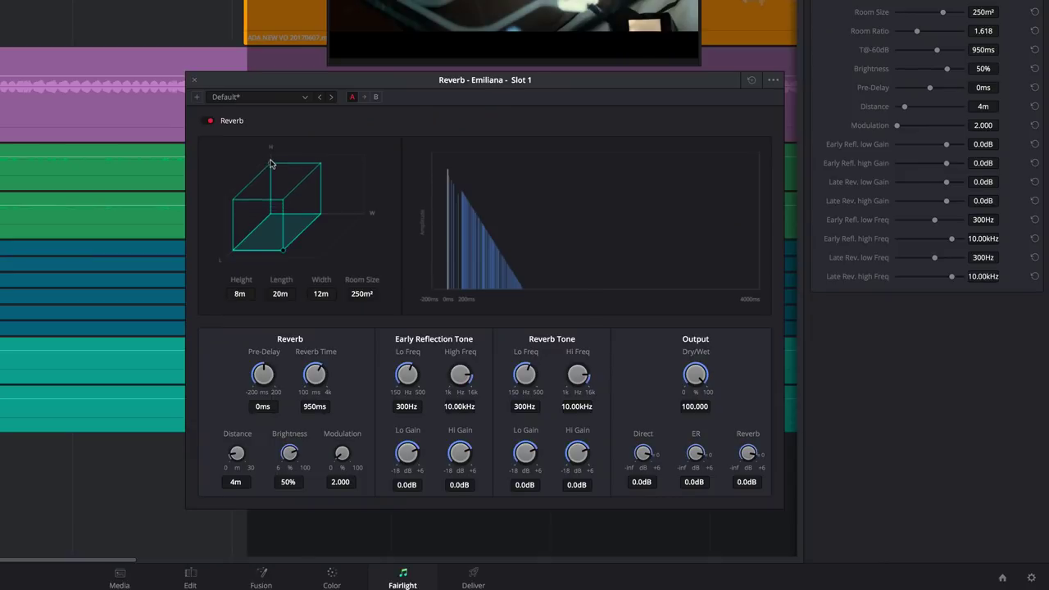
{"action": "left_click_drag", "start_coordinate": [284, 246], "coordinate": [320, 262]}
{"action": "left_click_drag", "start_coordinate": [316, 374], "coordinate": [357, 376]}
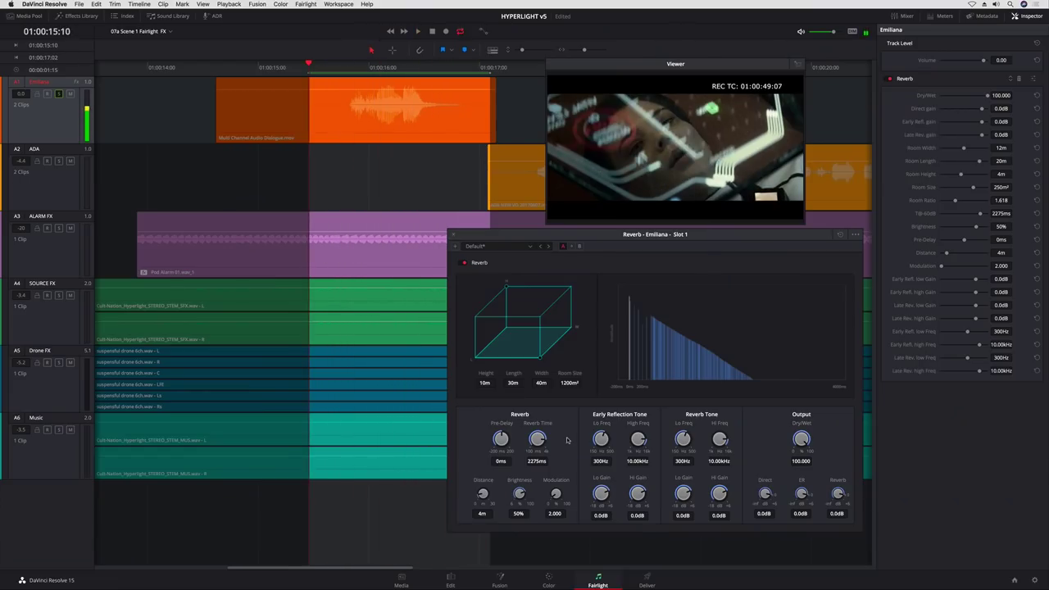
{"action": "left_click_drag", "start_coordinate": [540, 358], "coordinate": [508, 327]}
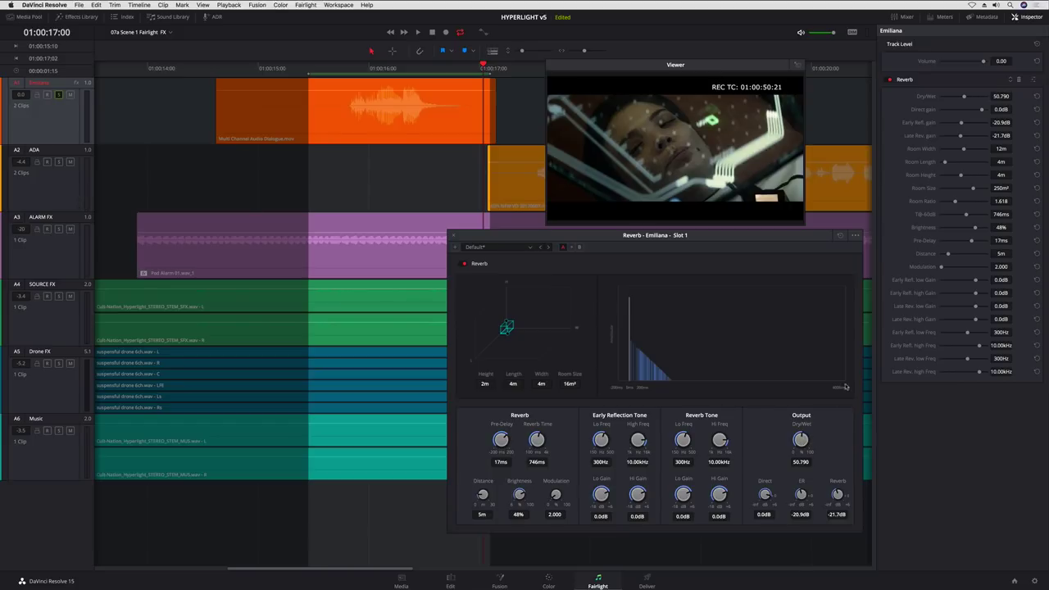
{"action": "left_click_drag", "start_coordinate": [956, 97], "coordinate": [962, 98]}
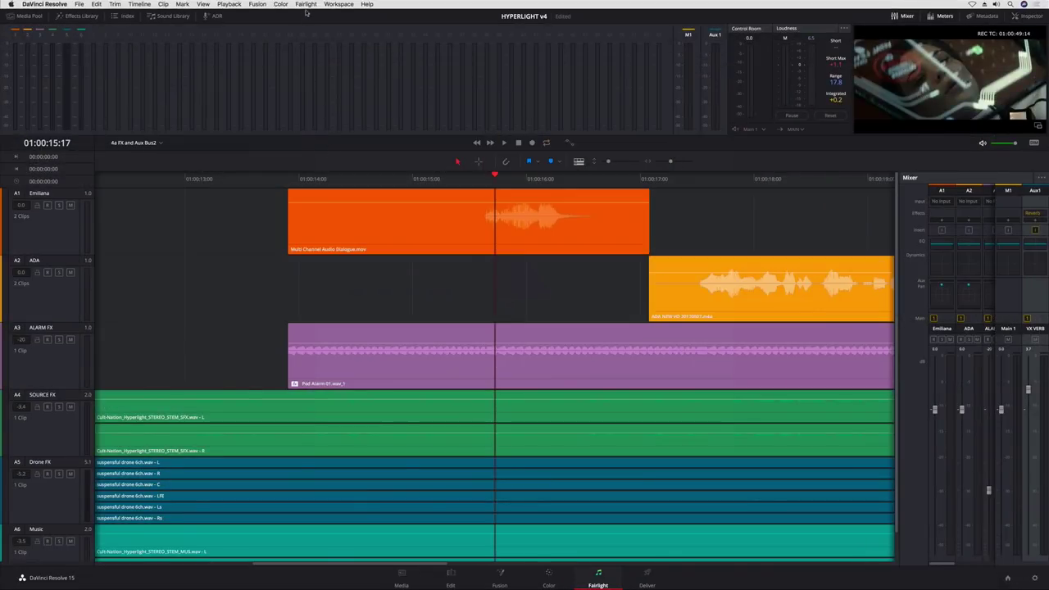
Check the VX VERB aux bus in the Bus Format settings and confirm
{"action": "left_click", "coordinate": [307, 5]}
{"action": "left_click", "coordinate": [335, 13]}
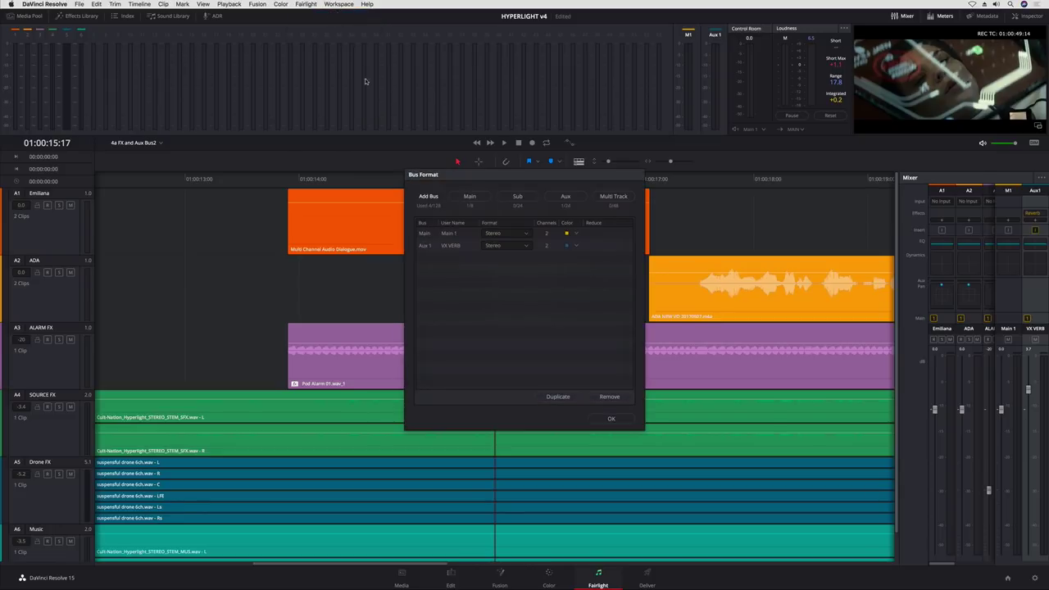
{"action": "left_click", "coordinate": [456, 246]}
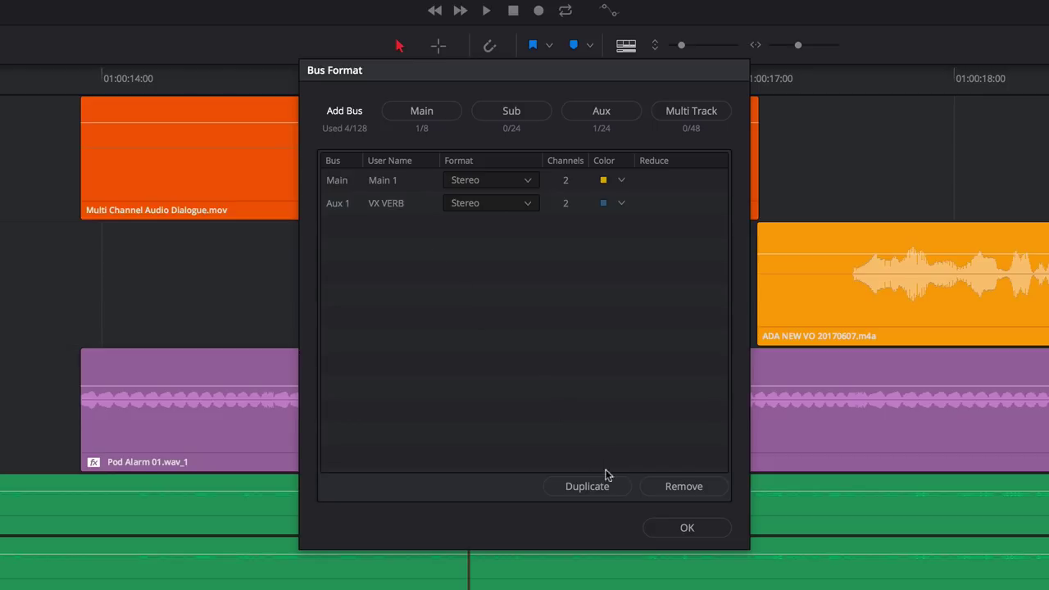
{"action": "left_click", "coordinate": [661, 527]}
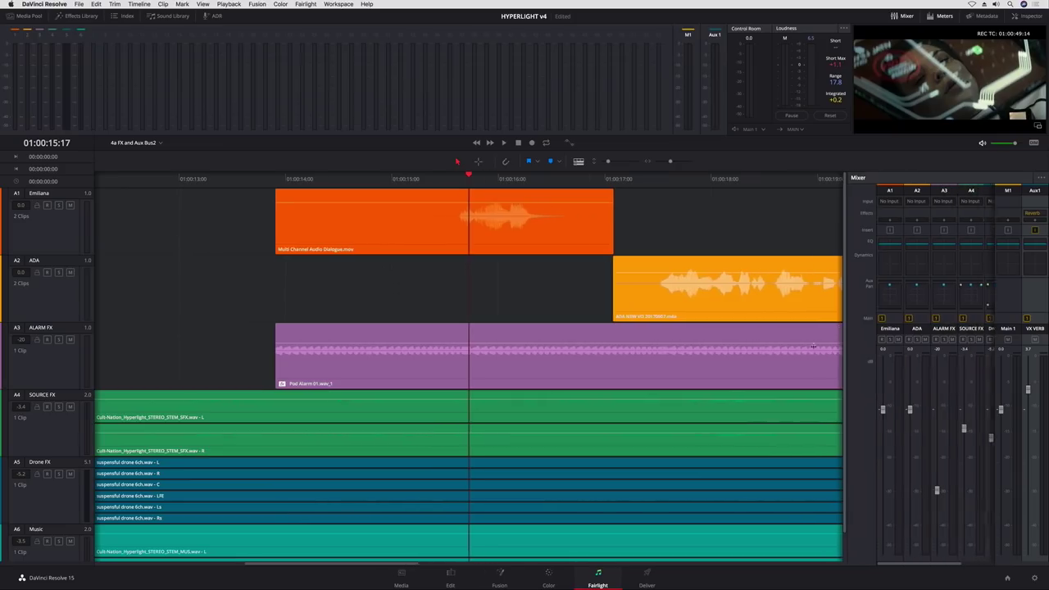
Send Emiliana to VX VERB at -4.3, then play and raise the VX VERB return to about +7.7
{"action": "left_click", "coordinate": [847, 283]}
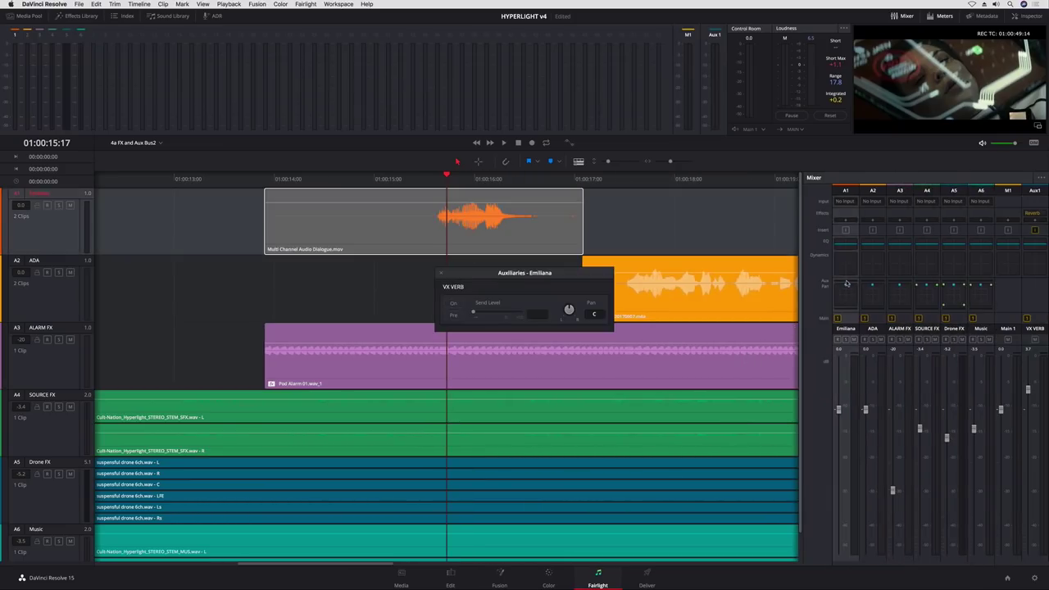
{"action": "left_click", "coordinate": [462, 307]}
{"action": "left_click_drag", "start_coordinate": [474, 311], "coordinate": [503, 312]}
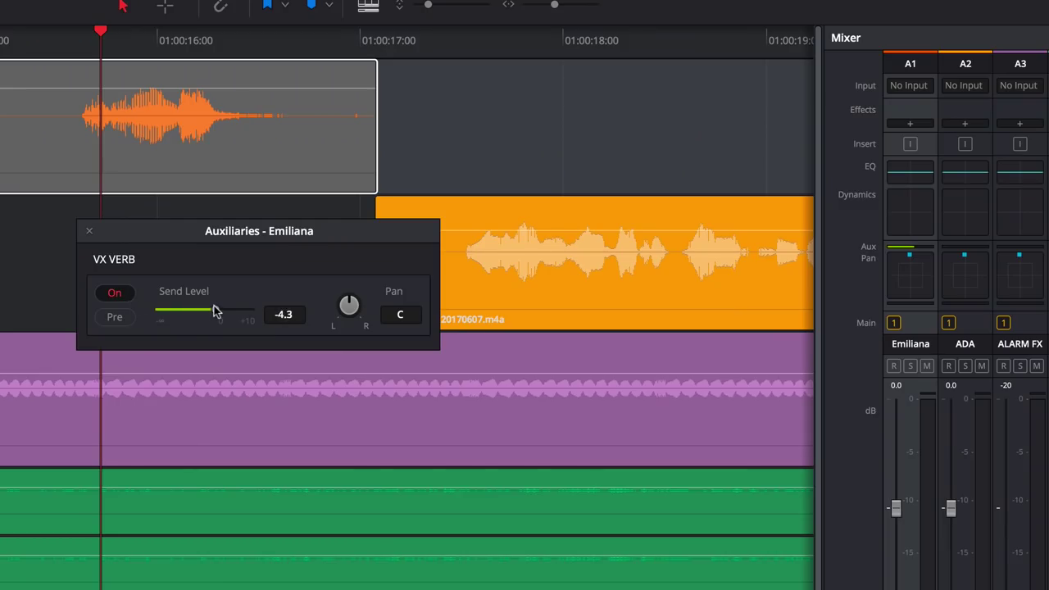
{"action": "left_click", "coordinate": [90, 230]}
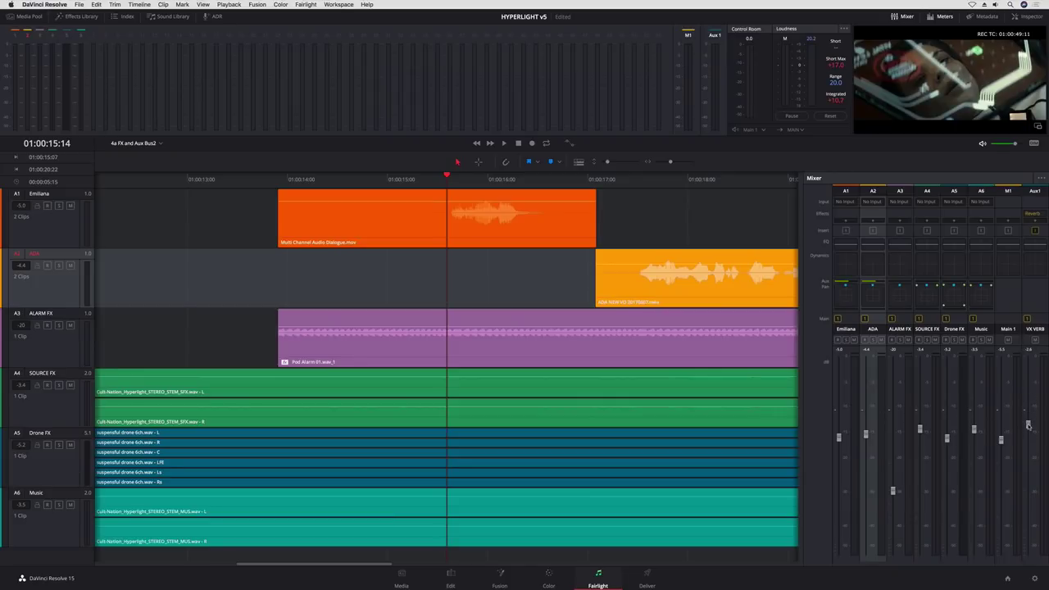
{"action": "key", "text": "space"}
{"action": "left_click_drag", "start_coordinate": [1028, 414], "coordinate": [1029, 459]}
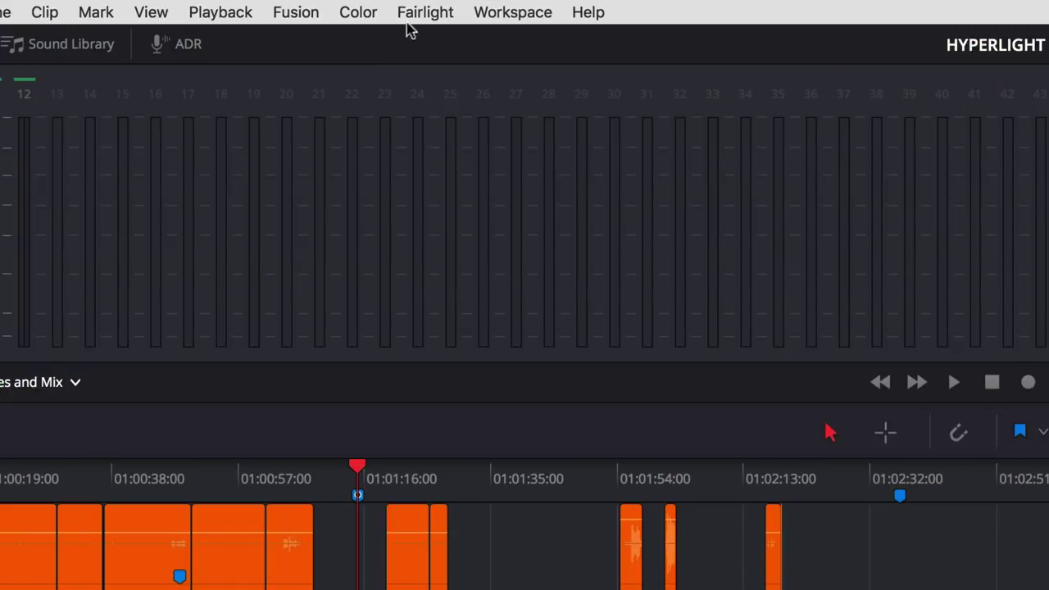
Review the project's bus layout in Bus Format and accept it
{"action": "left_click", "coordinate": [300, 6]}
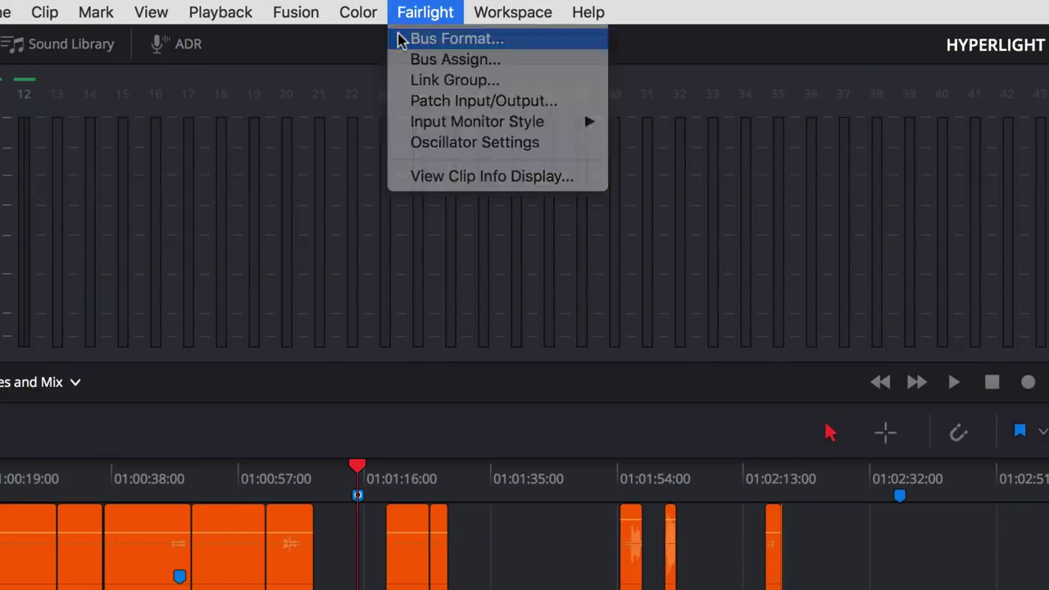
{"action": "left_click", "coordinate": [403, 39]}
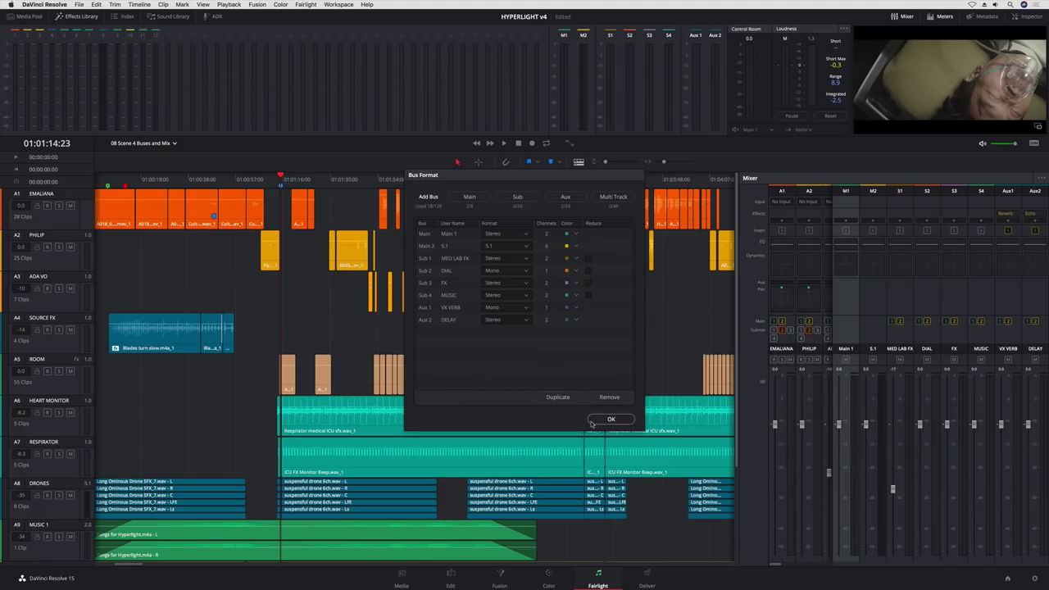
{"action": "left_click", "coordinate": [681, 519]}
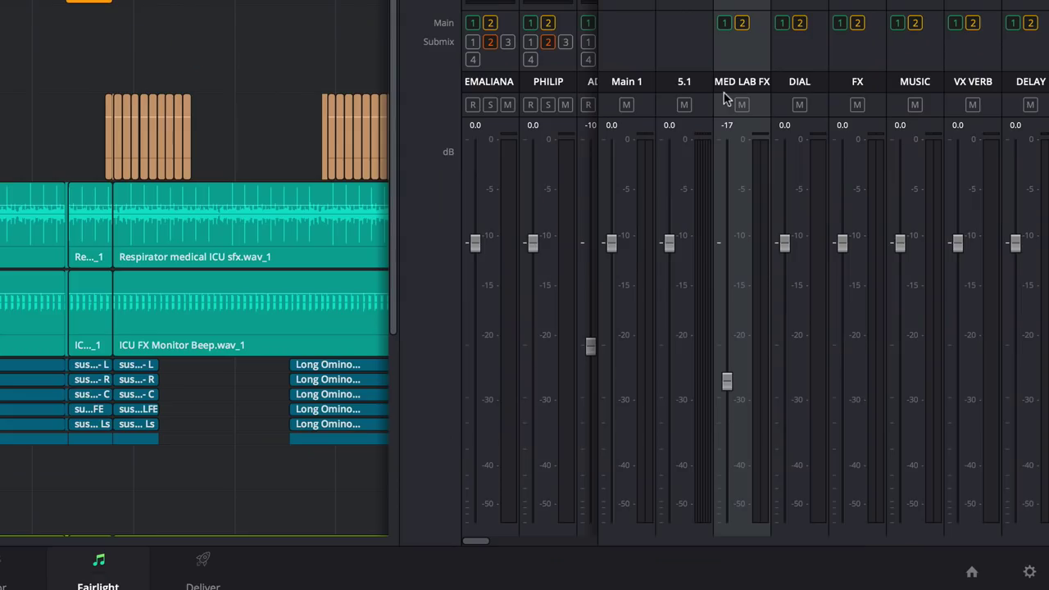
During playback, dip the MED LAB FX submix fader, then bring it back to about -9.5 dB
{"action": "key", "text": "space"}
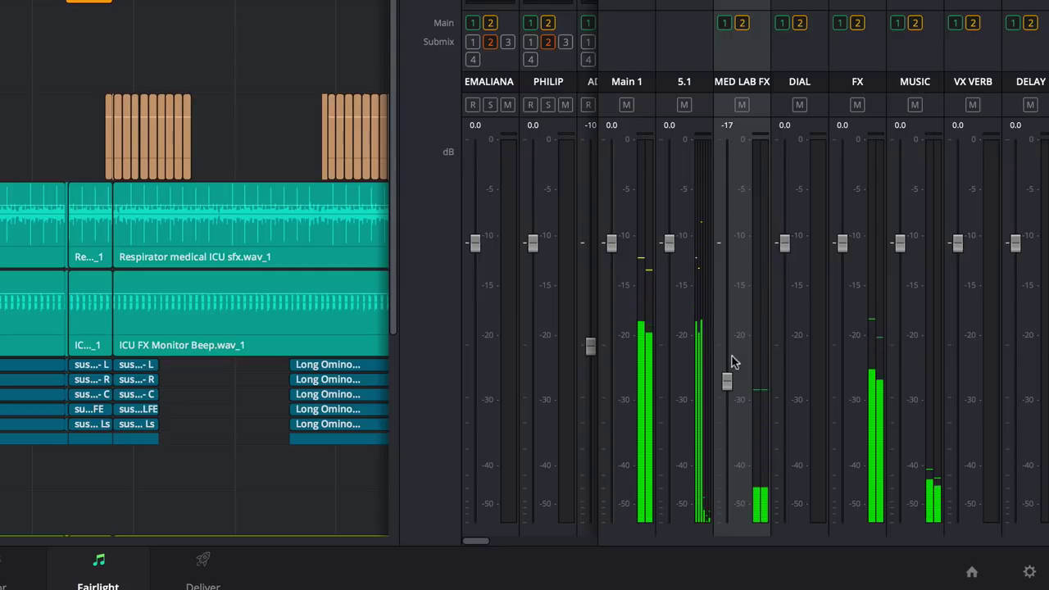
{"action": "left_click_drag", "start_coordinate": [729, 379], "coordinate": [732, 444]}
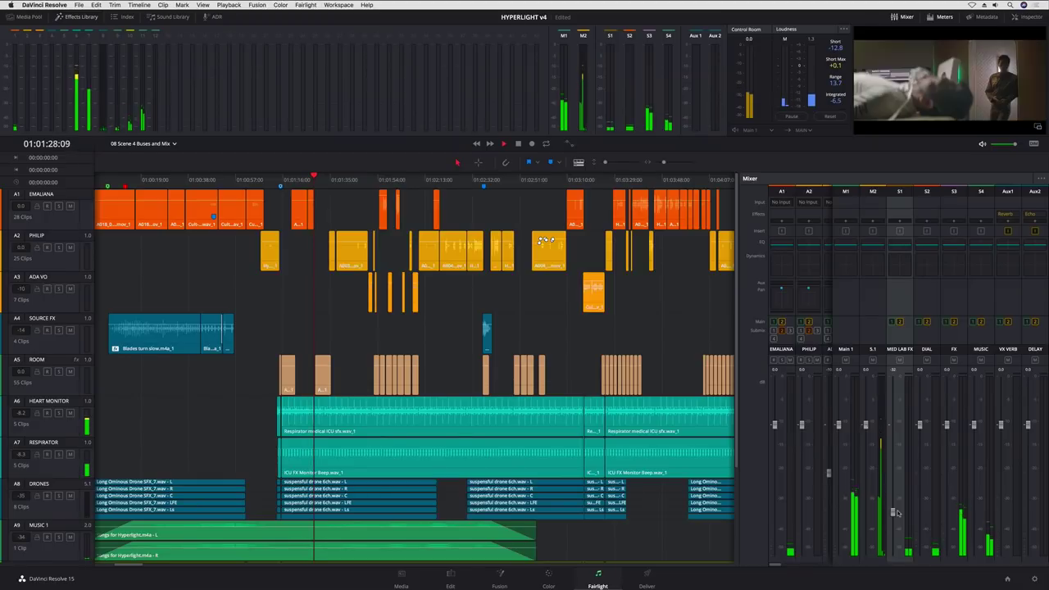
{"action": "left_click_drag", "start_coordinate": [896, 512], "coordinate": [896, 466]}
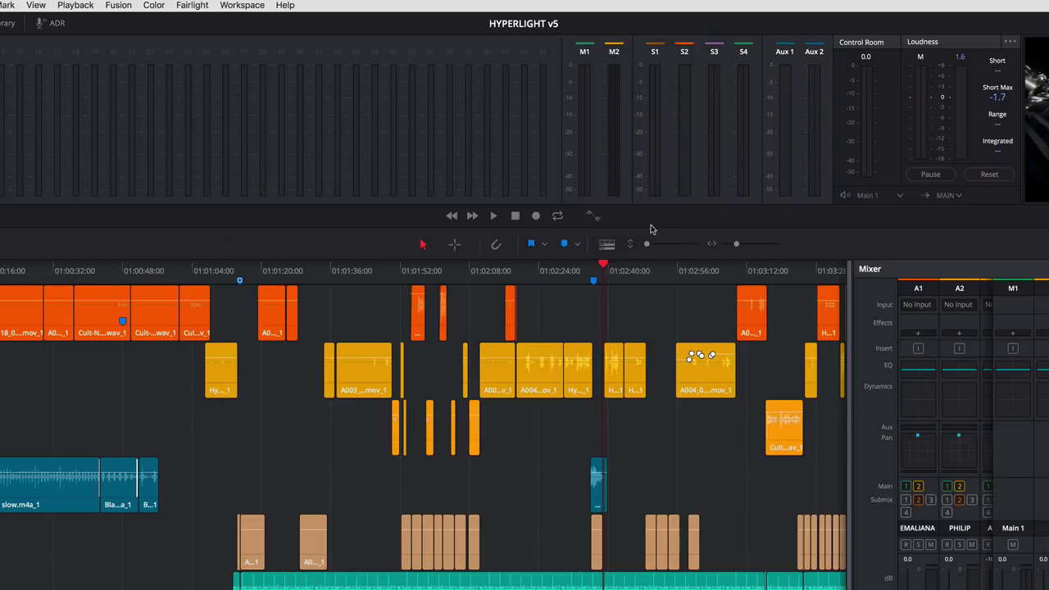
Record a Latch automation pass on armed MED LAB FX, pulling it through -12 to -18 dB, then hide automation
{"action": "left_click", "coordinate": [596, 218]}
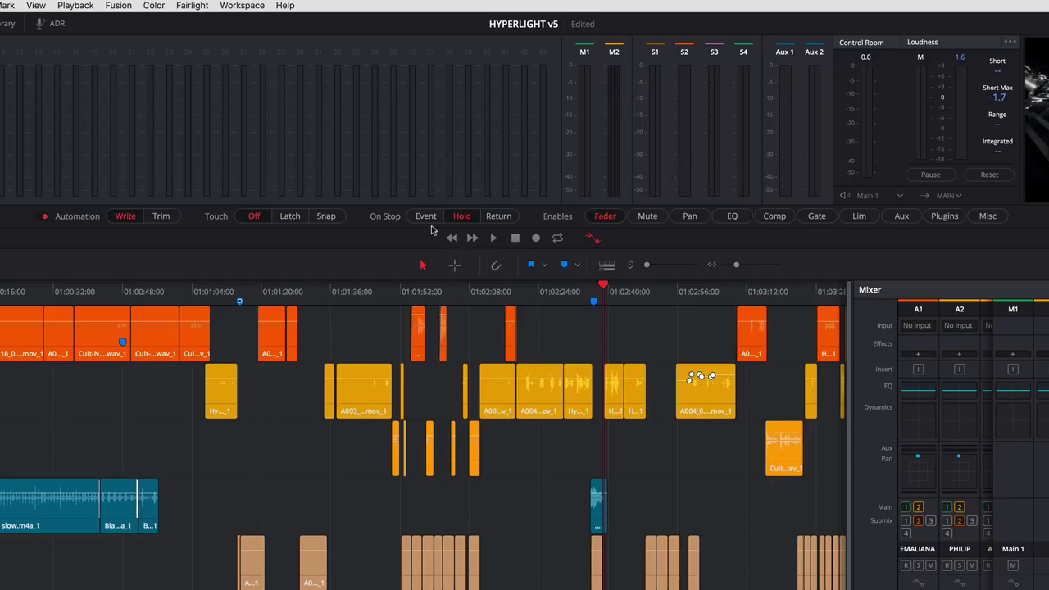
{"action": "left_click", "coordinate": [292, 218]}
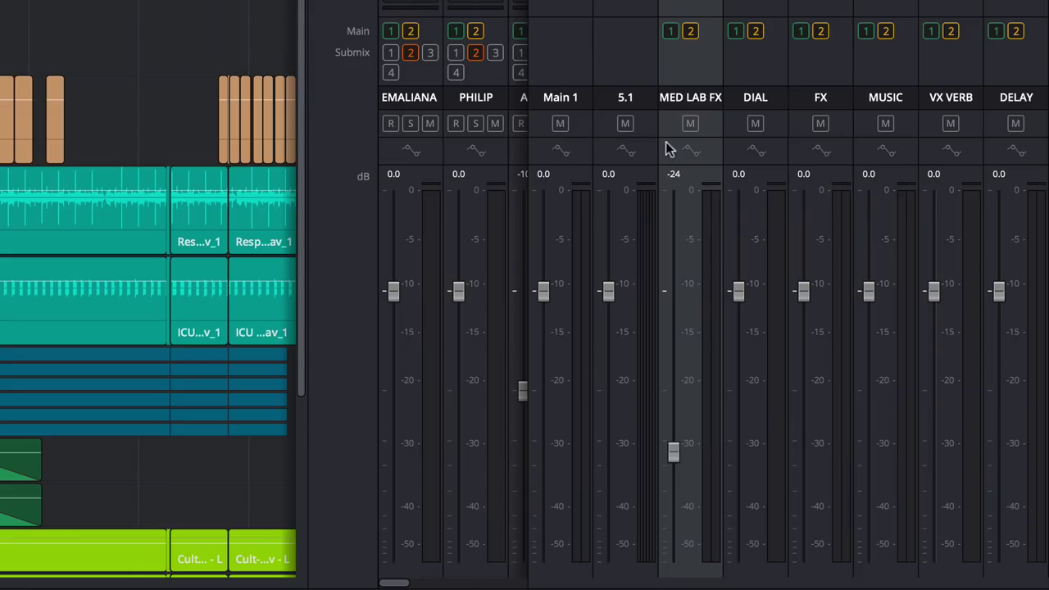
{"action": "left_click", "coordinate": [697, 154]}
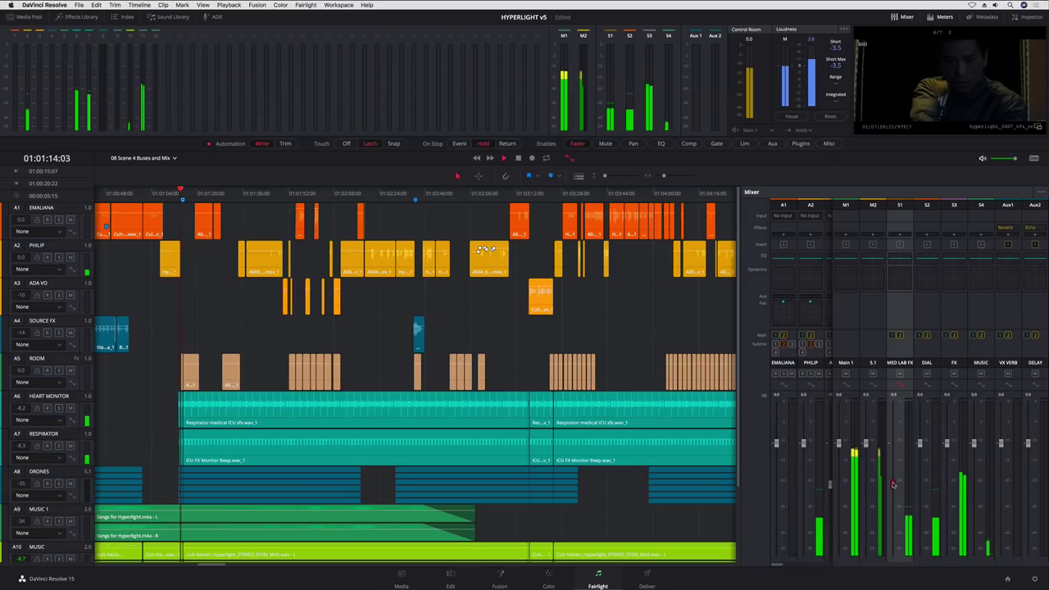
{"action": "left_click_drag", "start_coordinate": [895, 477], "coordinate": [895, 491]}
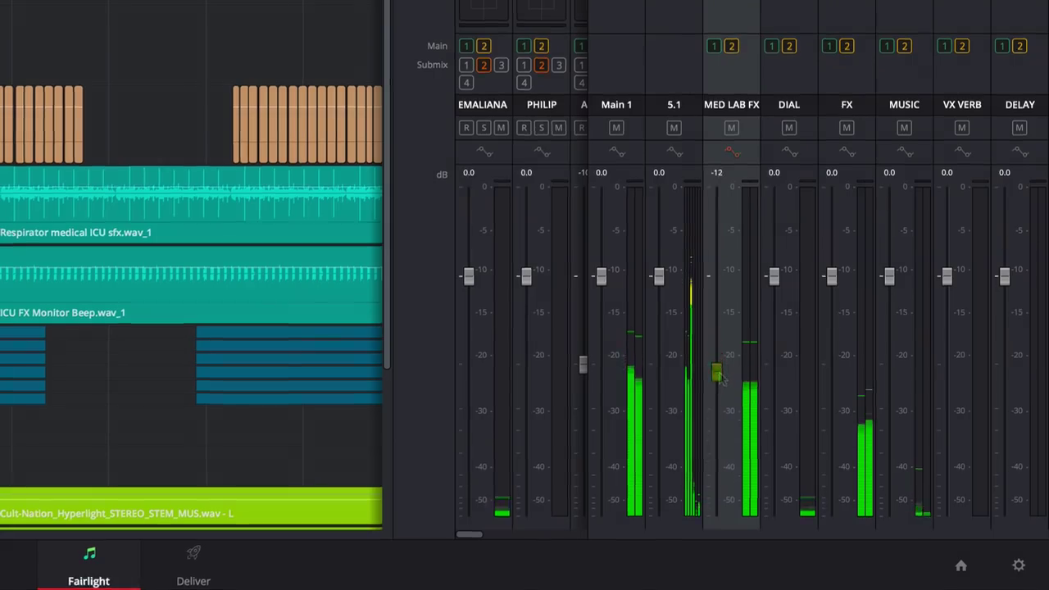
{"action": "left_click_drag", "start_coordinate": [720, 377], "coordinate": [720, 404]}
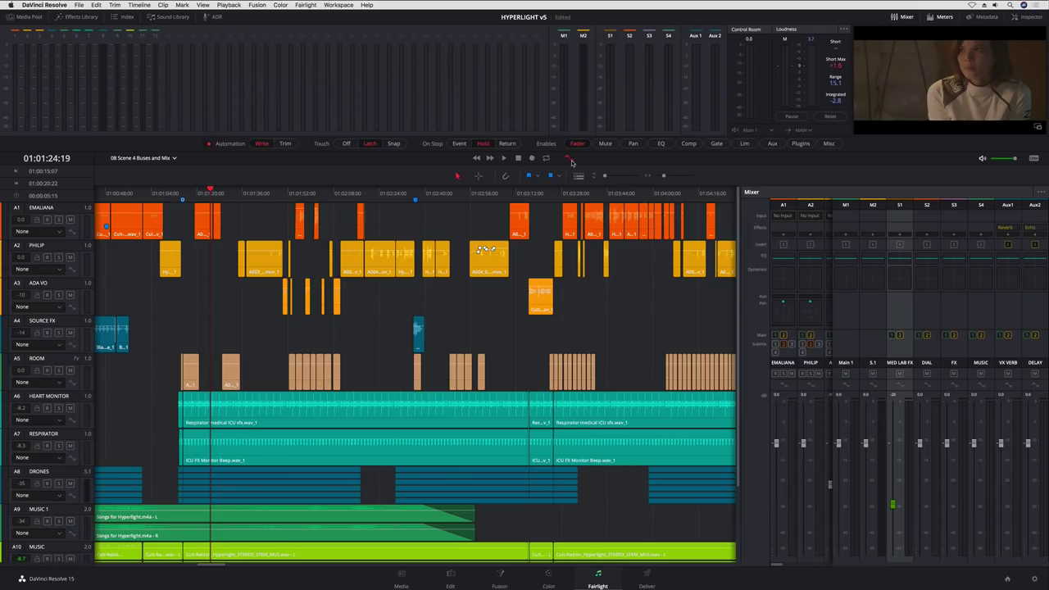
{"action": "left_click", "coordinate": [570, 158]}
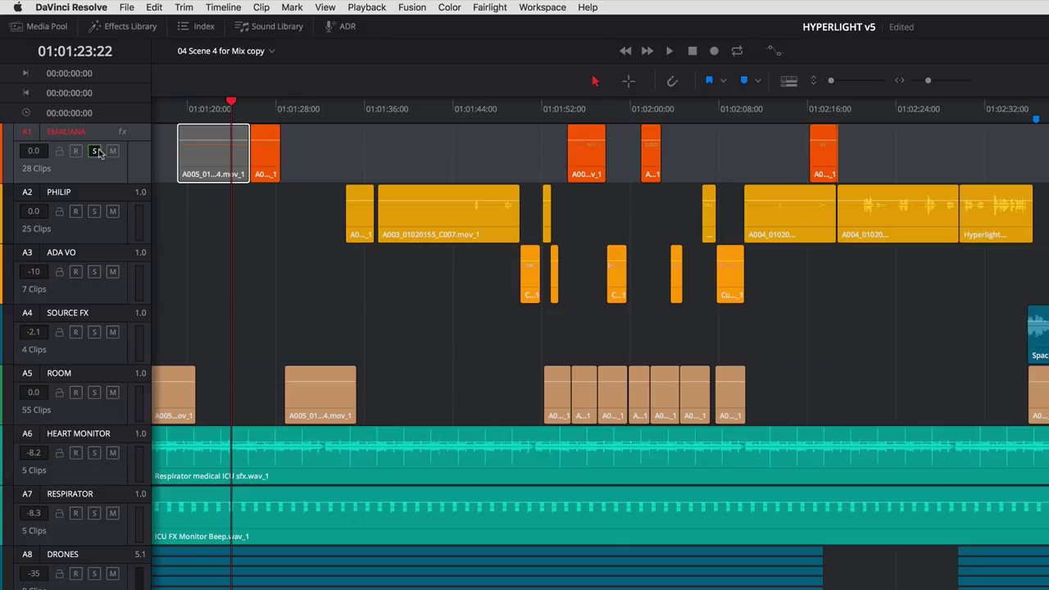
Bounce Main 1 to a New Track, then add a second 5.1 output track on Deliver
{"action": "left_click", "coordinate": [221, 7]}
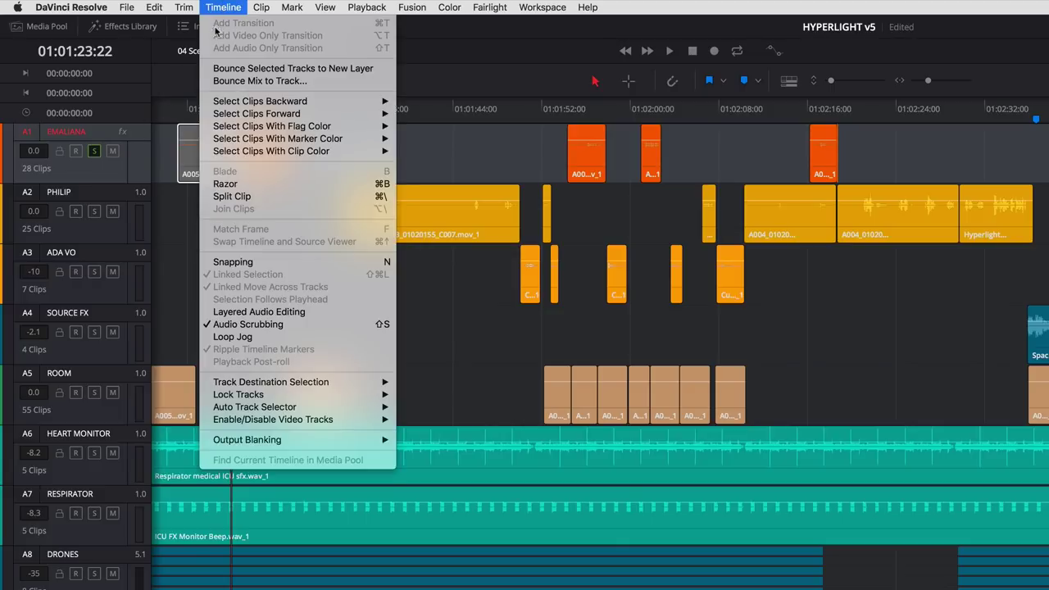
{"action": "left_click", "coordinate": [207, 81]}
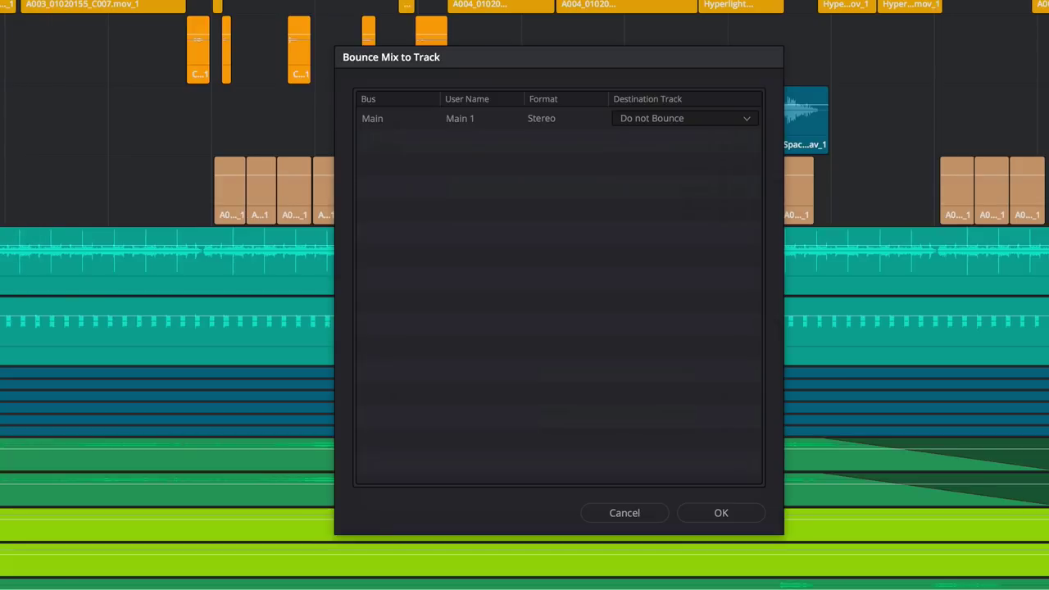
{"action": "left_click", "coordinate": [715, 123]}
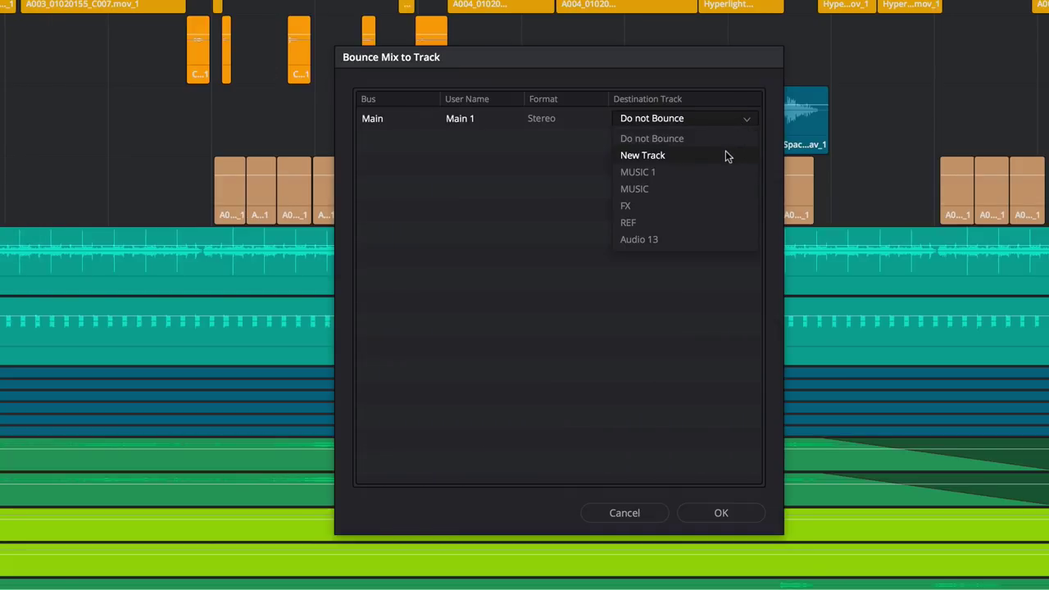
{"action": "left_click", "coordinate": [725, 153]}
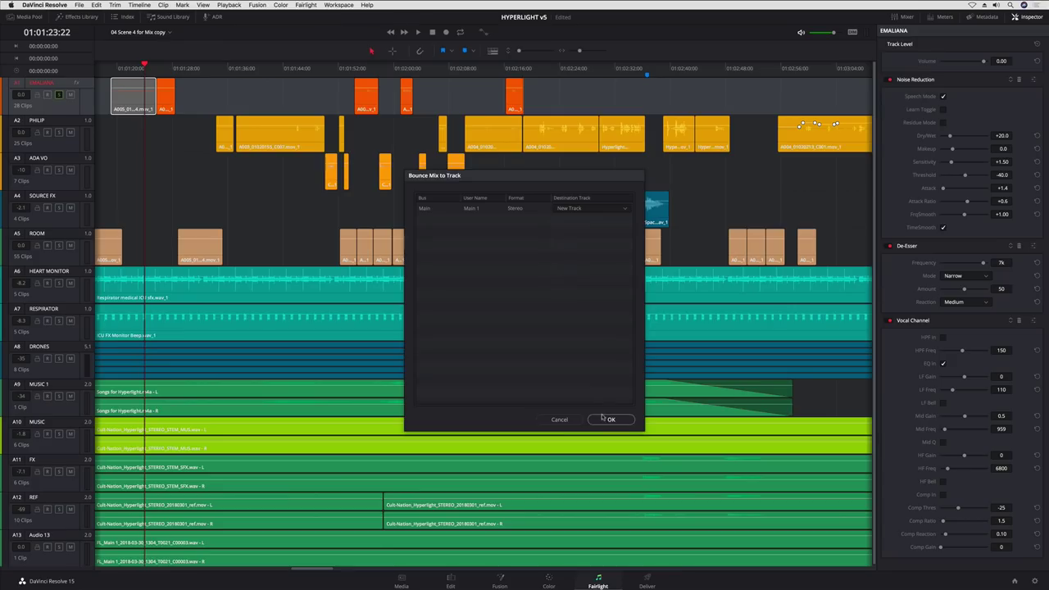
{"action": "left_click", "coordinate": [722, 513]}
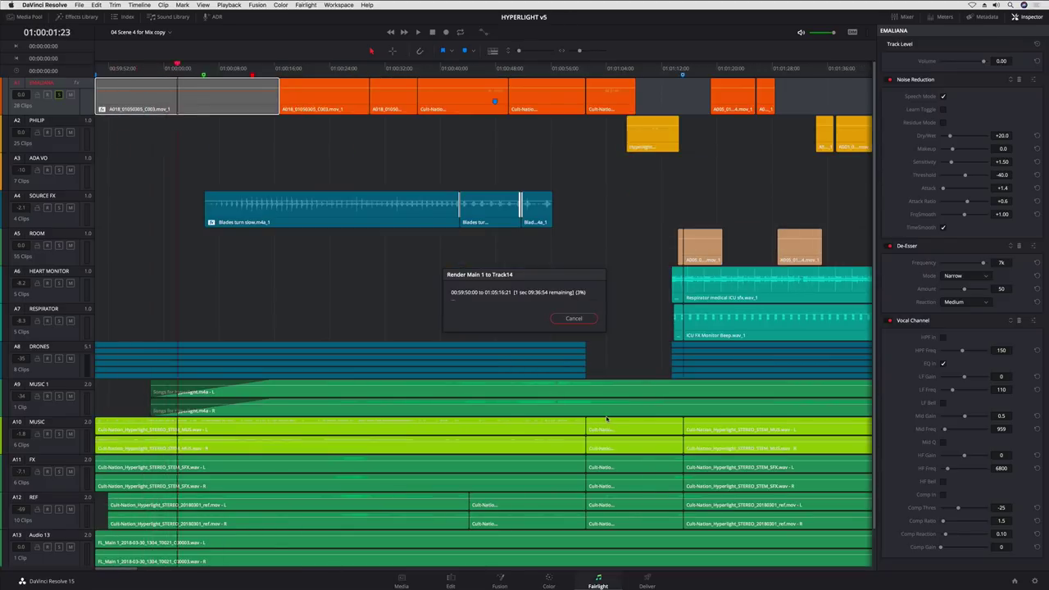
{"action": "left_click", "coordinate": [647, 580]}
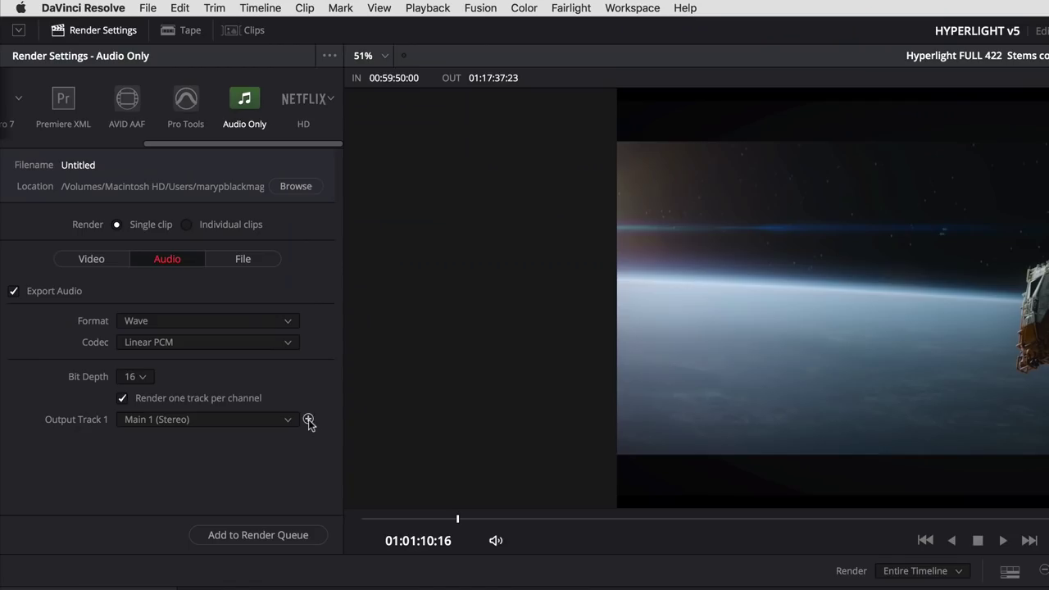
{"action": "left_click", "coordinate": [166, 225]}
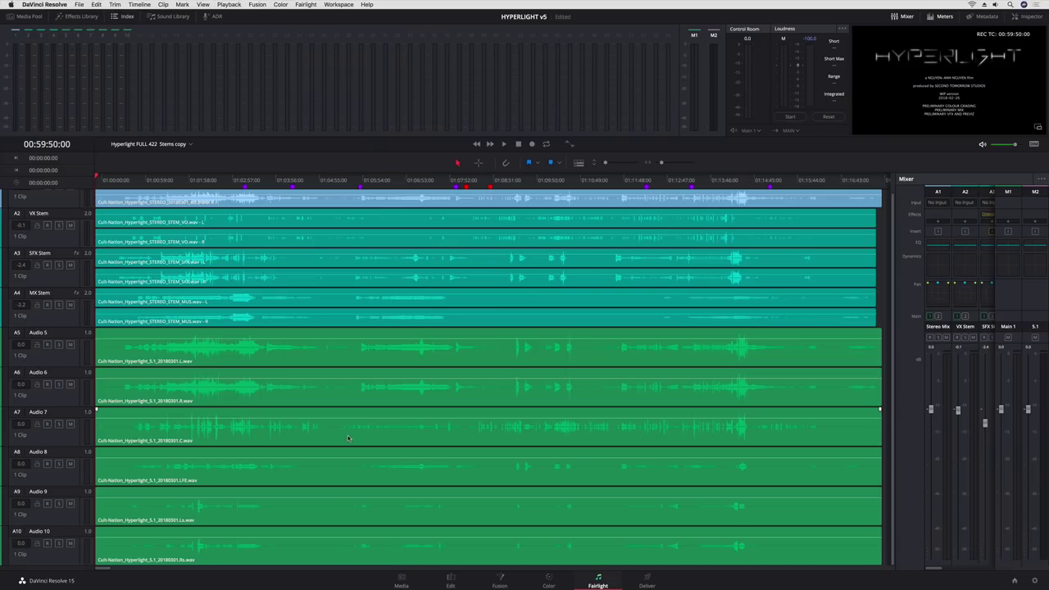
Widen the Mixer and link Audio 5 through Audio 10 as a 5.1 group
{"action": "left_click_drag", "start_coordinate": [895, 359], "coordinate": [621, 407]}
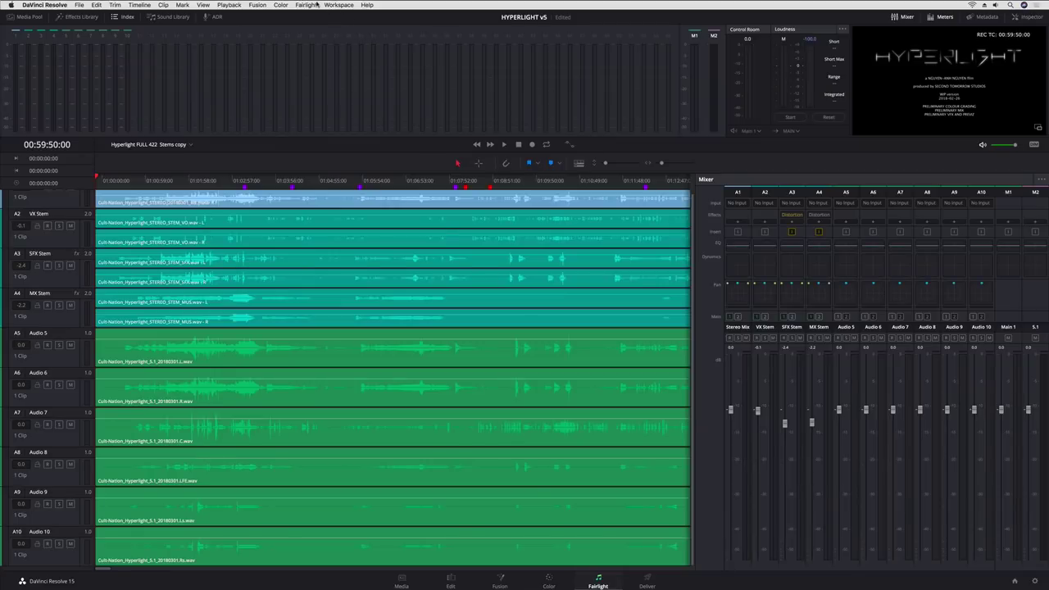
{"action": "left_click", "coordinate": [316, 5]}
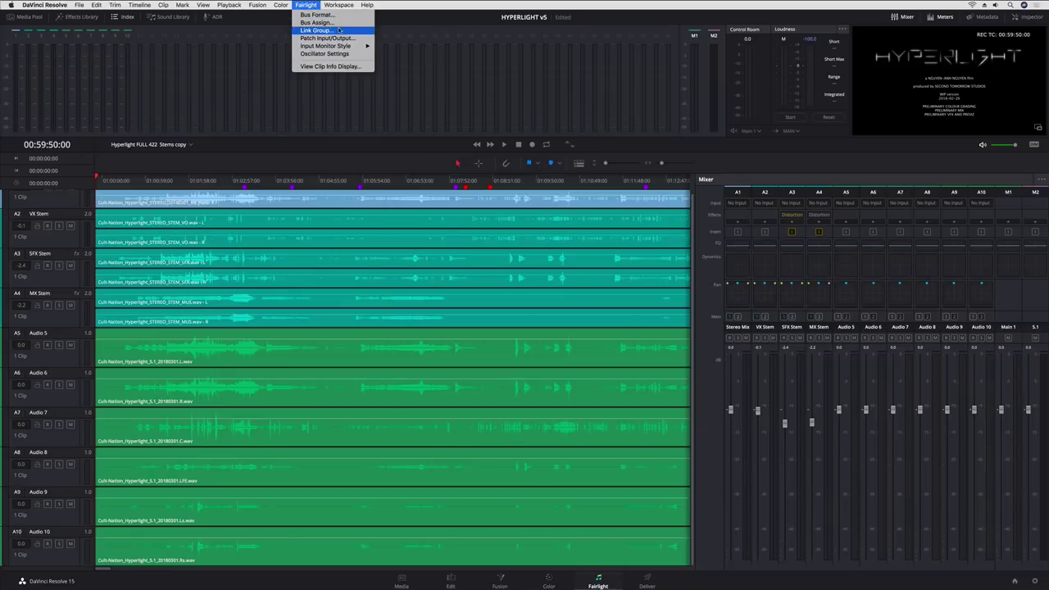
{"action": "left_click", "coordinate": [324, 43]}
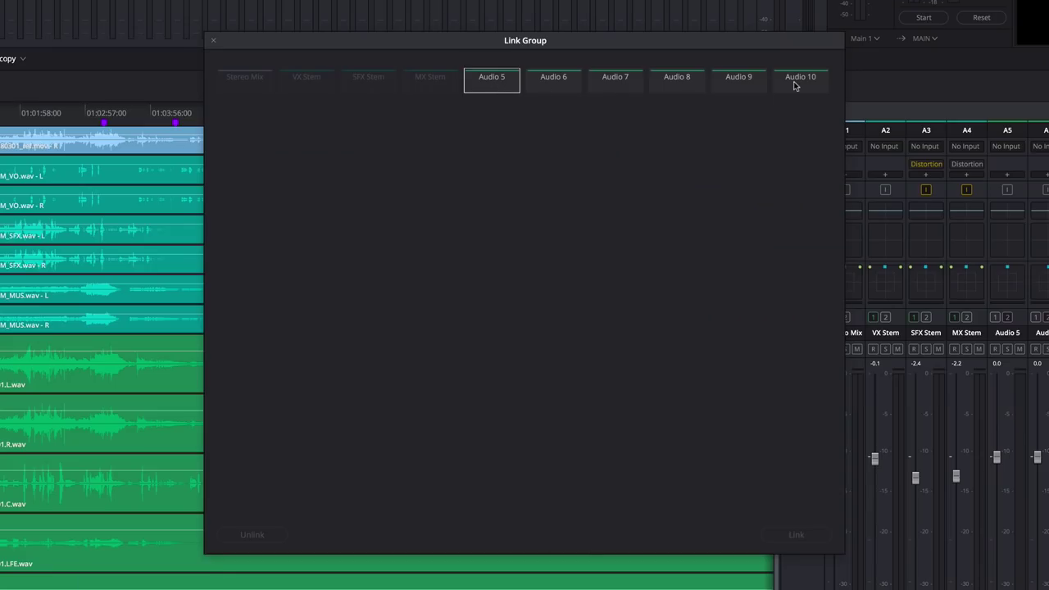
{"action": "left_click", "coordinate": [793, 85], "text": "shift"}
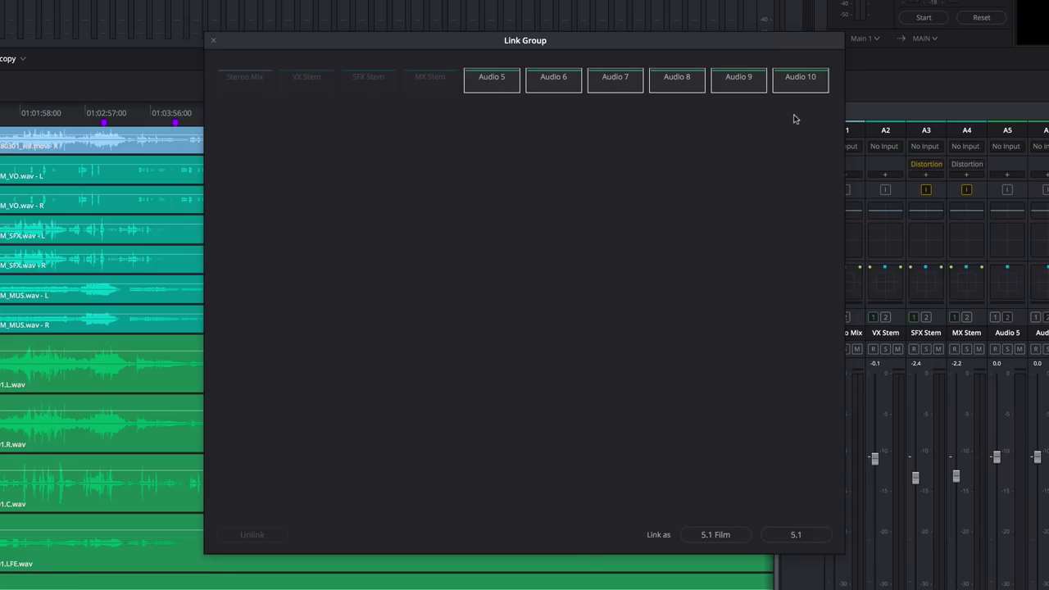
{"action": "left_click", "coordinate": [796, 534]}
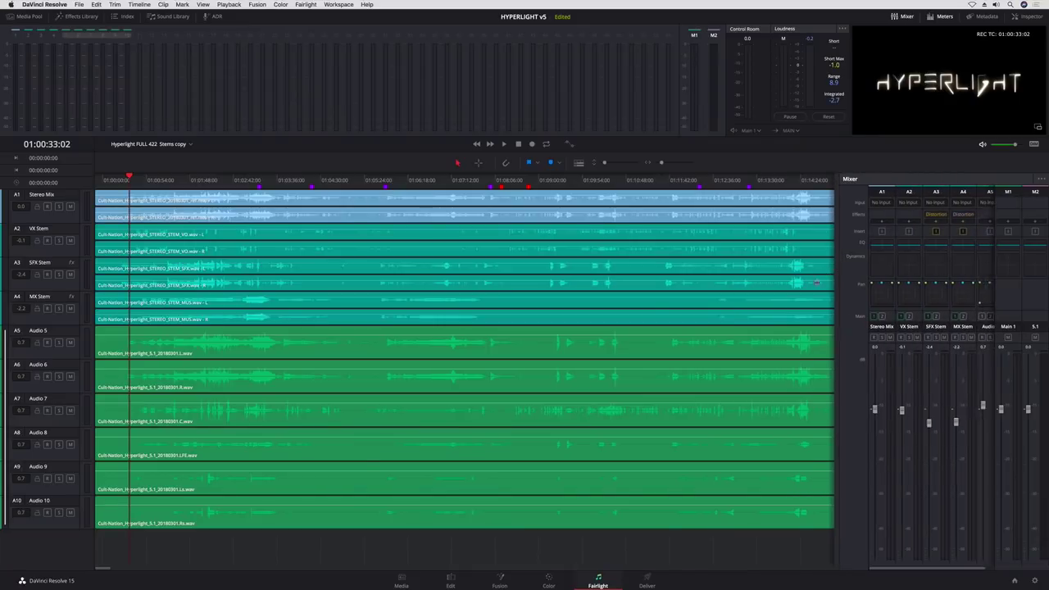
During playback, lower the linked group to -6.6 dB, then raise it to about 0.6 dB
{"action": "key", "text": "space"}
{"action": "left_click", "coordinate": [982, 264]}
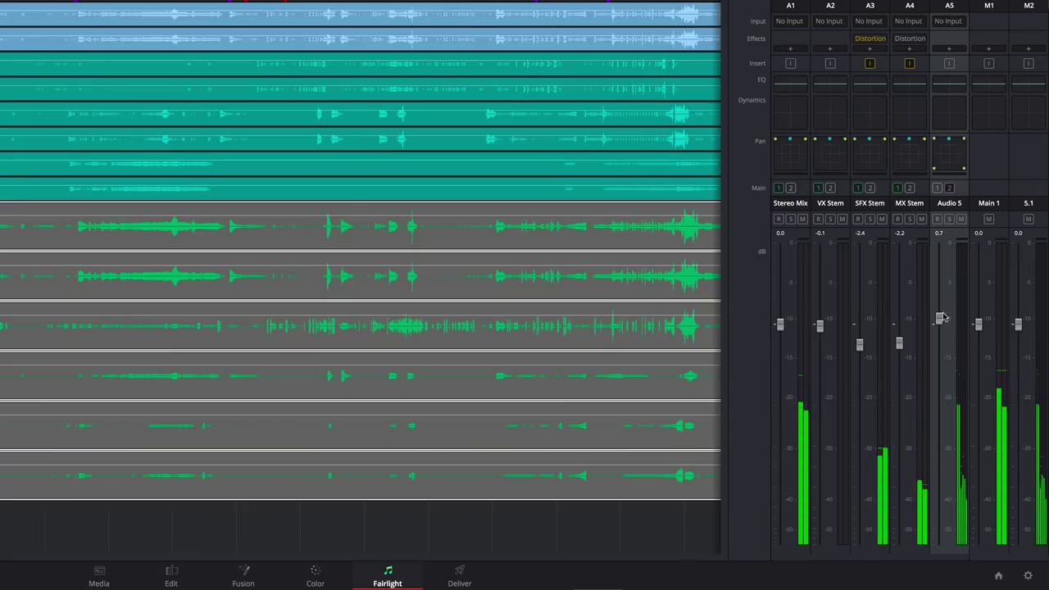
{"action": "left_click_drag", "start_coordinate": [979, 413], "coordinate": [979, 453]}
{"action": "left_click_drag", "start_coordinate": [947, 391], "coordinate": [941, 324]}
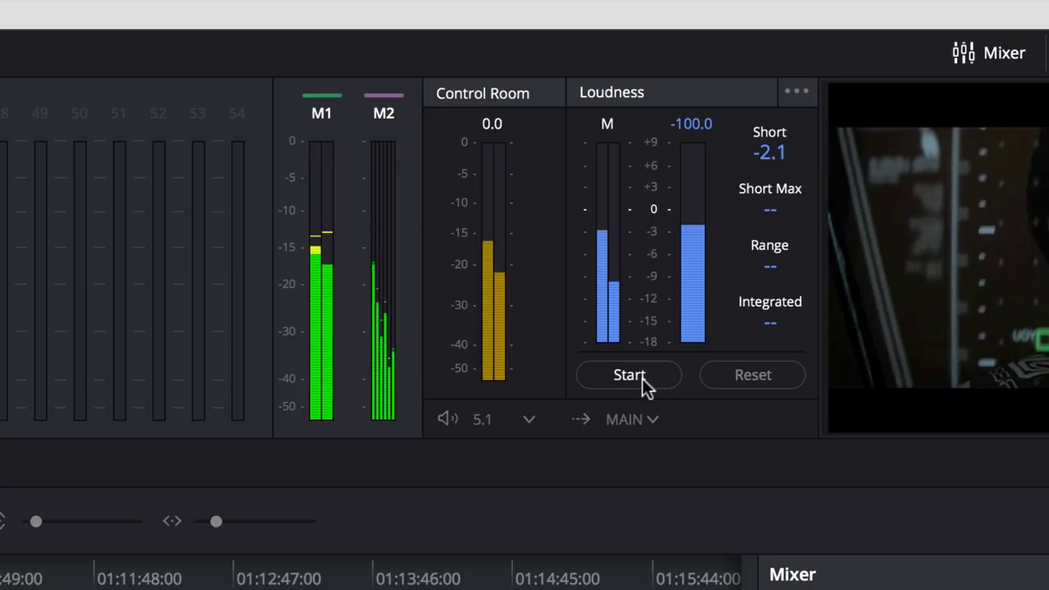
Start the Loudness meter measuring the 5.1 output during playback
{"action": "left_click", "coordinate": [642, 379]}
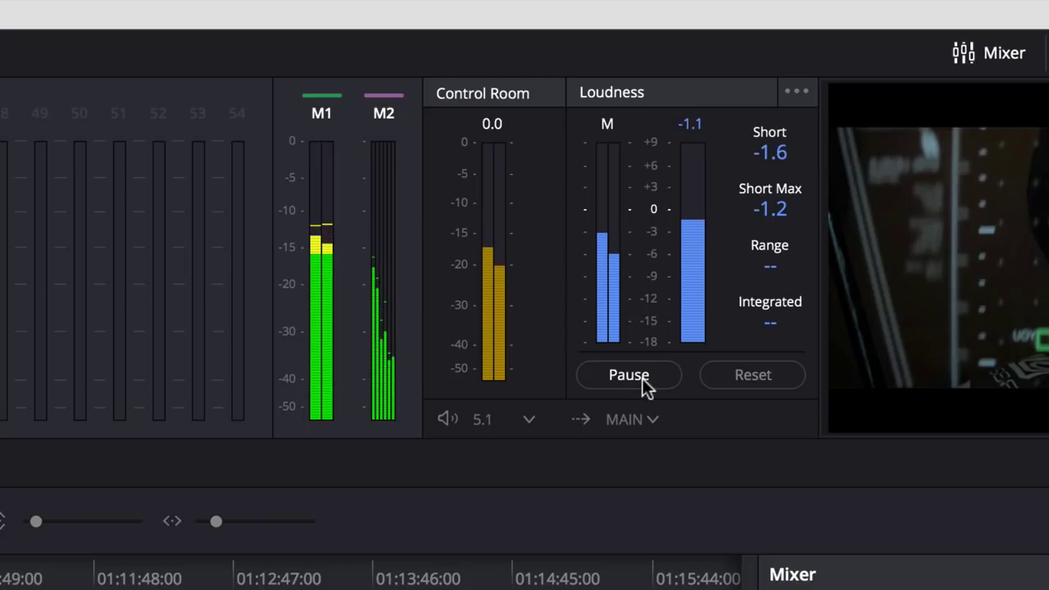